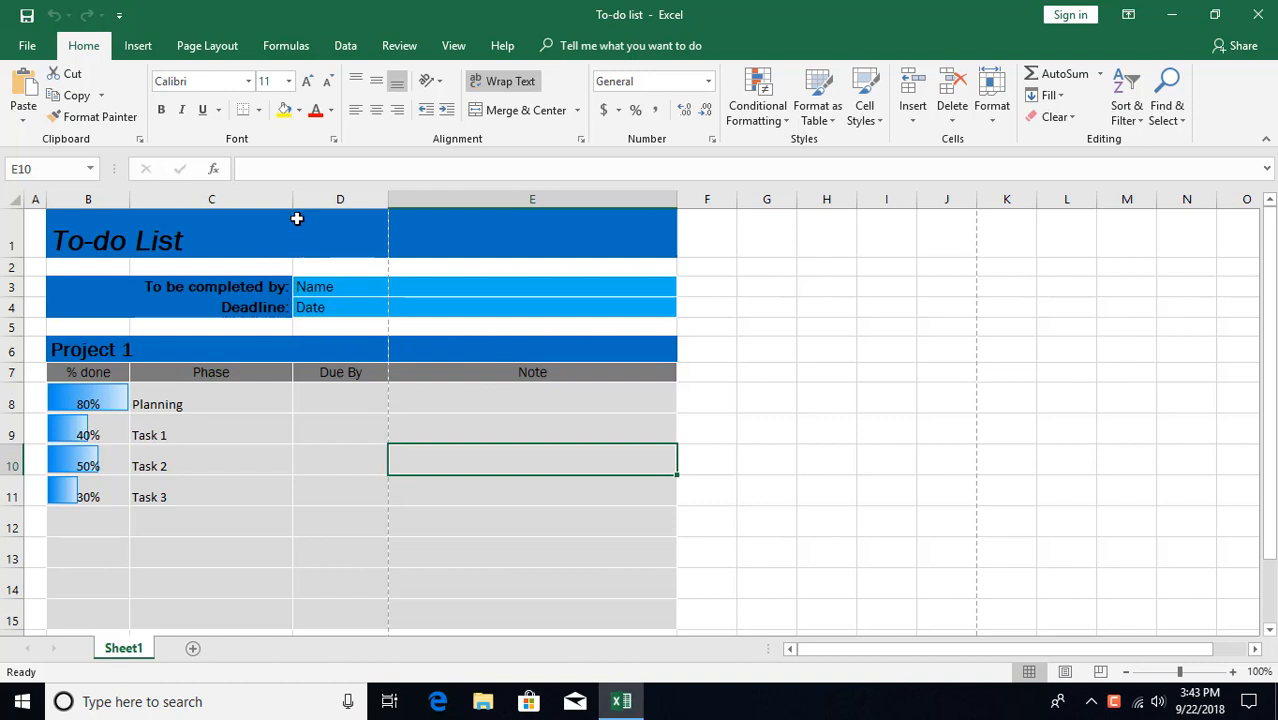
- Narrow columns C and D, check the sheet in the print preview with its orientation choices, and return to the worksheet
drag(387, 201, 257, 201)
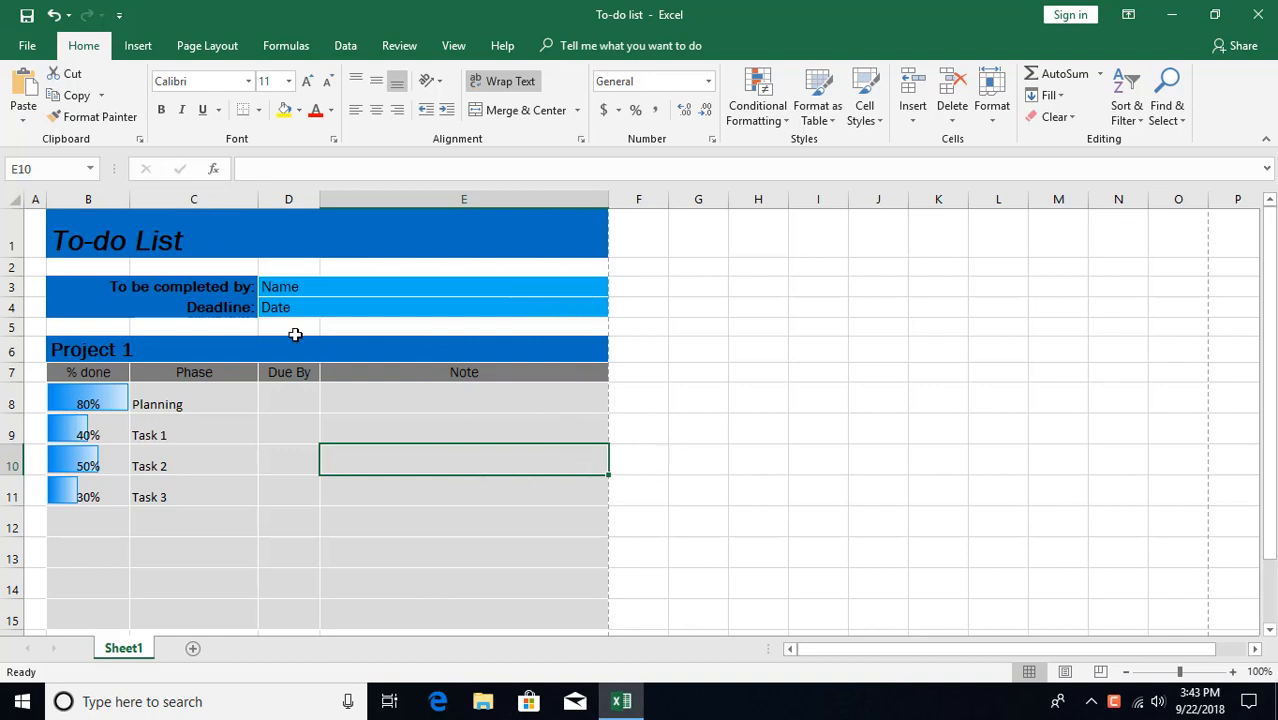
key(ctrl+p)
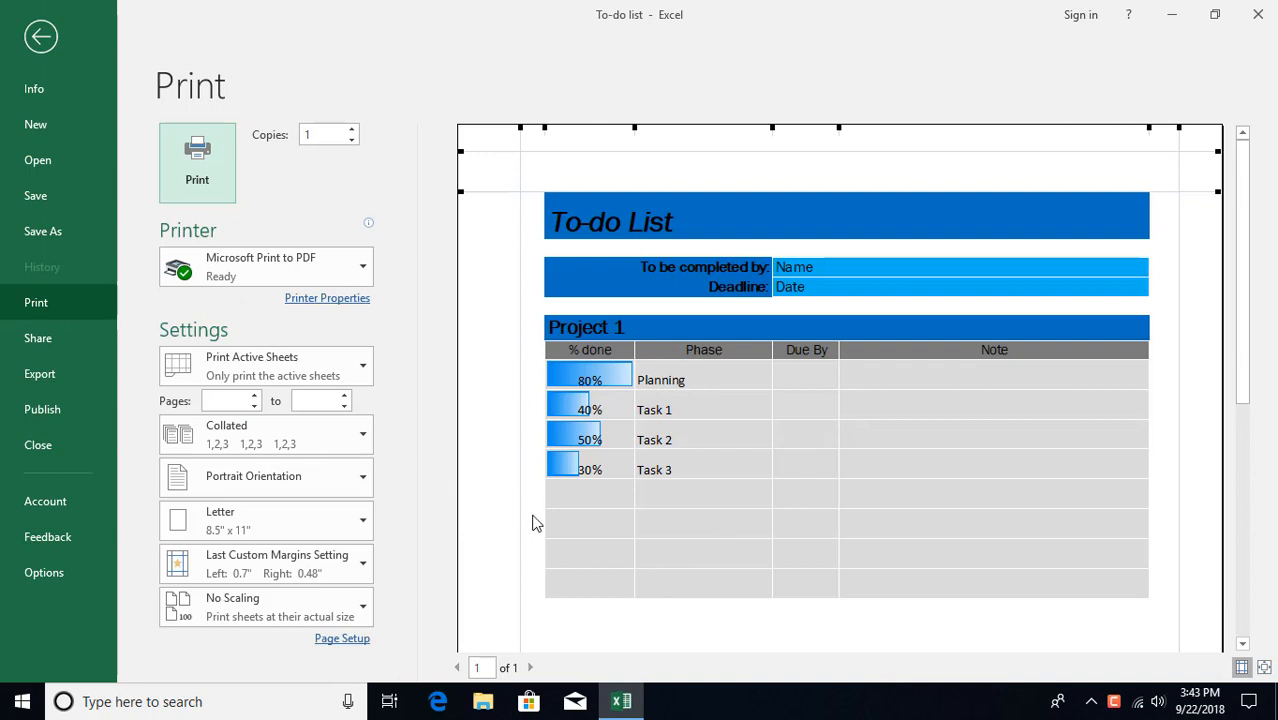
click(345, 489)
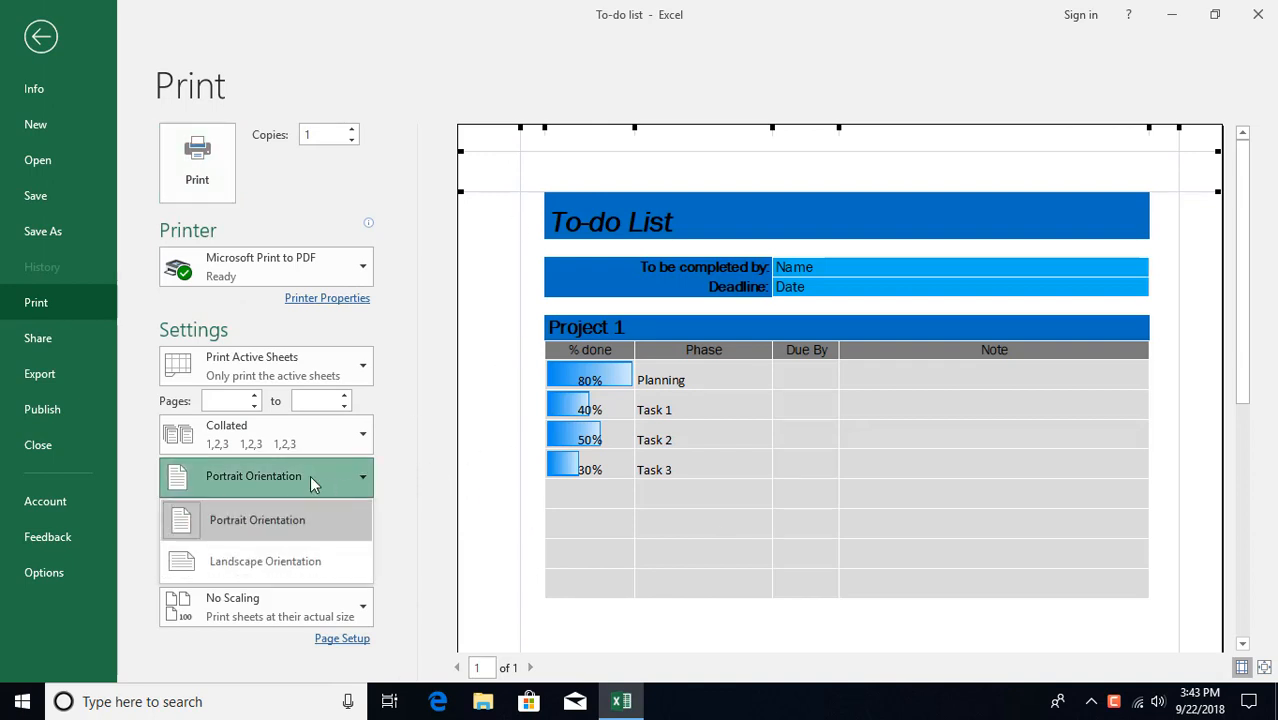
click(312, 484)
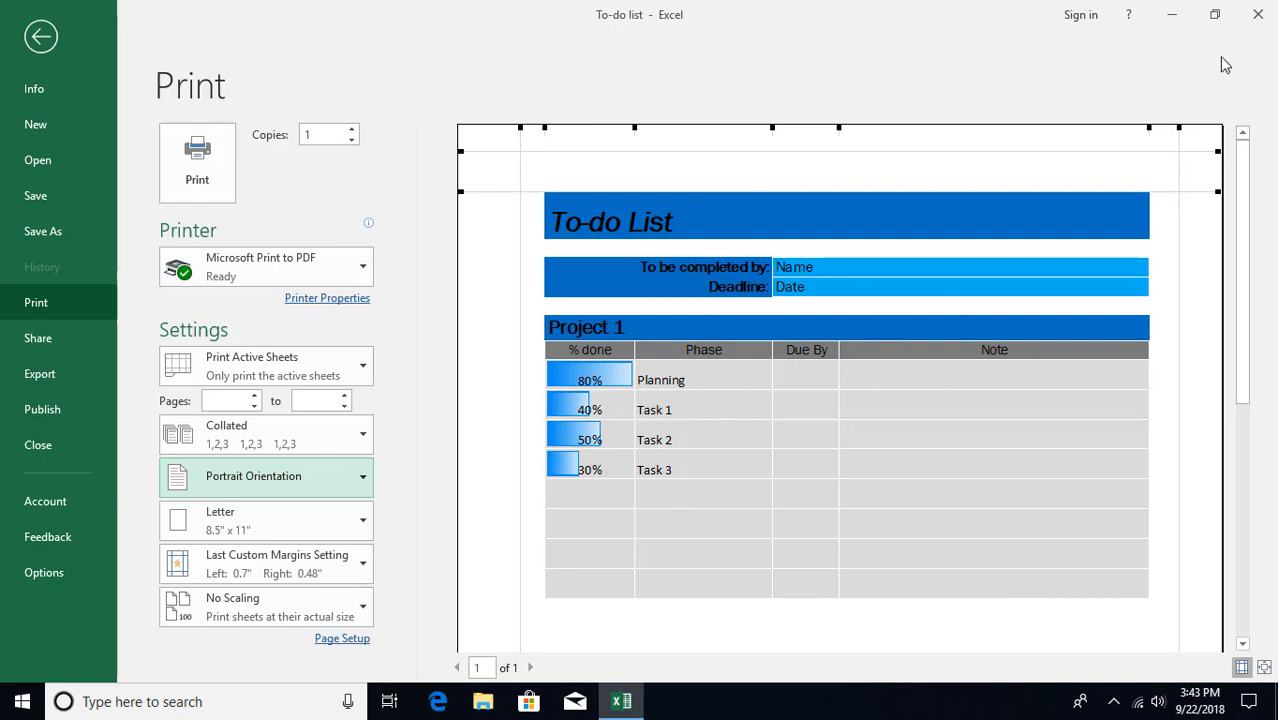
key(Escape)
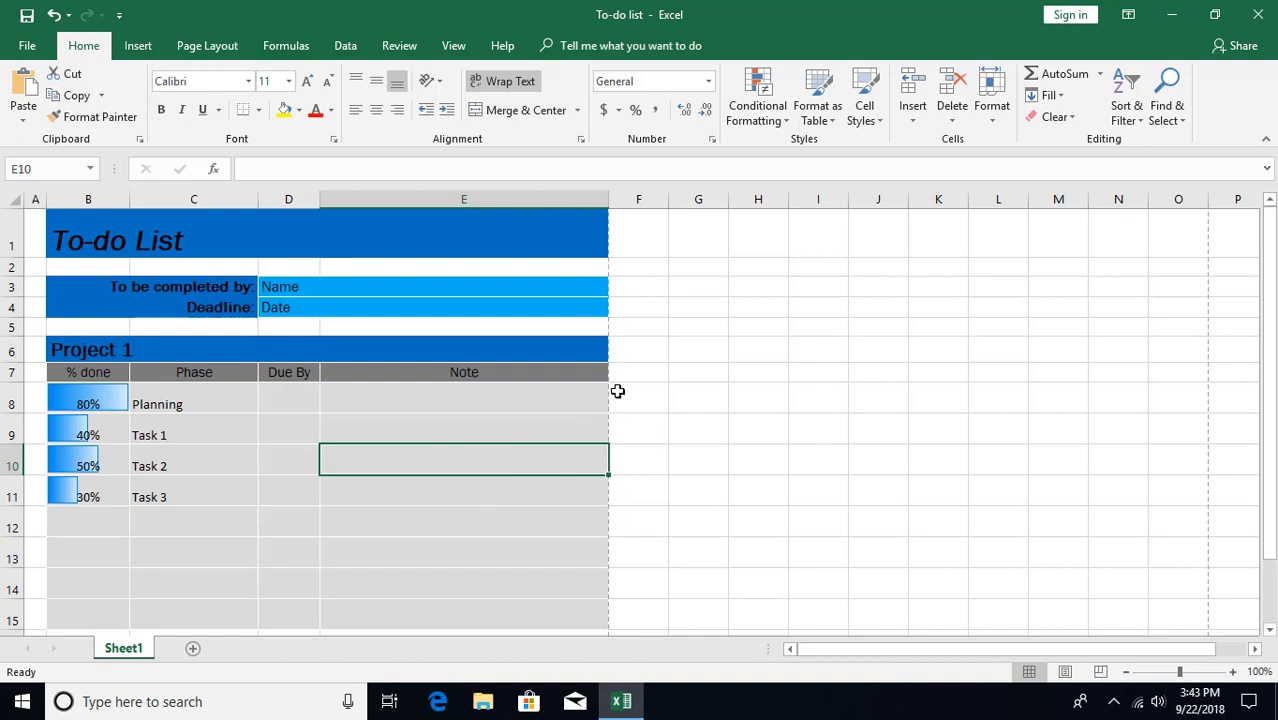
- Turn off the display of page breaks for Sheet1 in the advanced program options
click(32, 46)
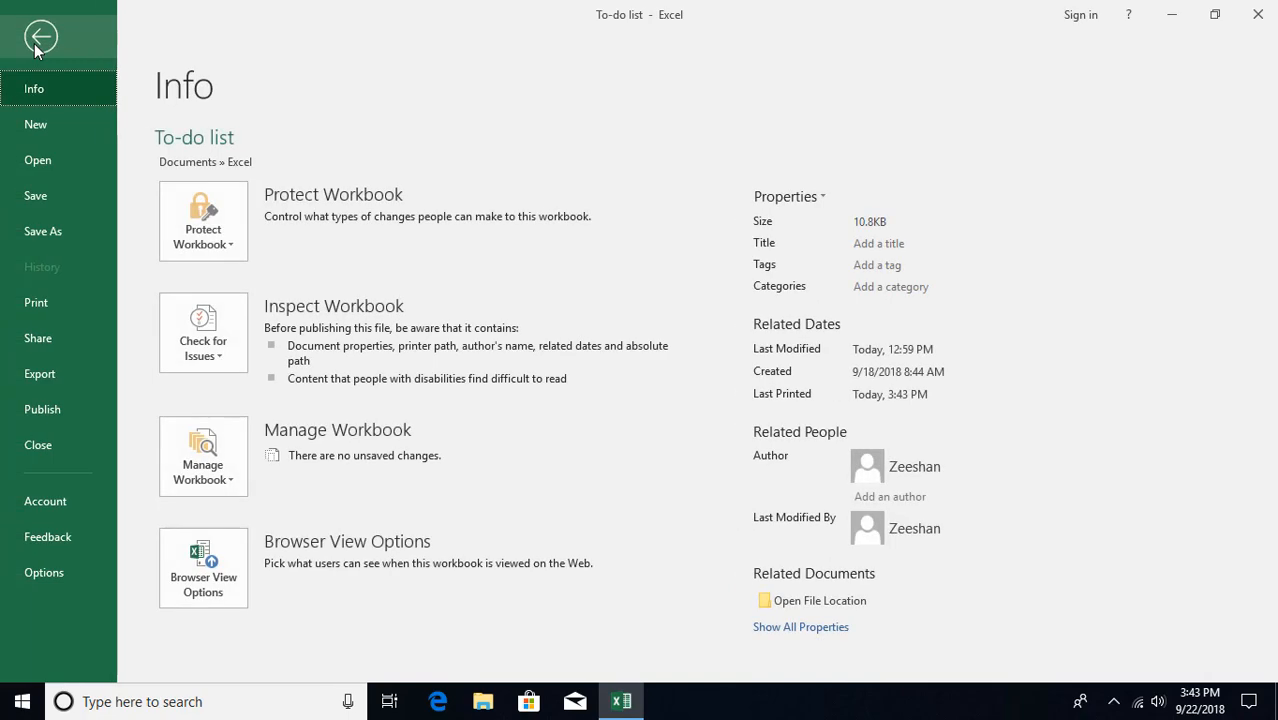
click(47, 569)
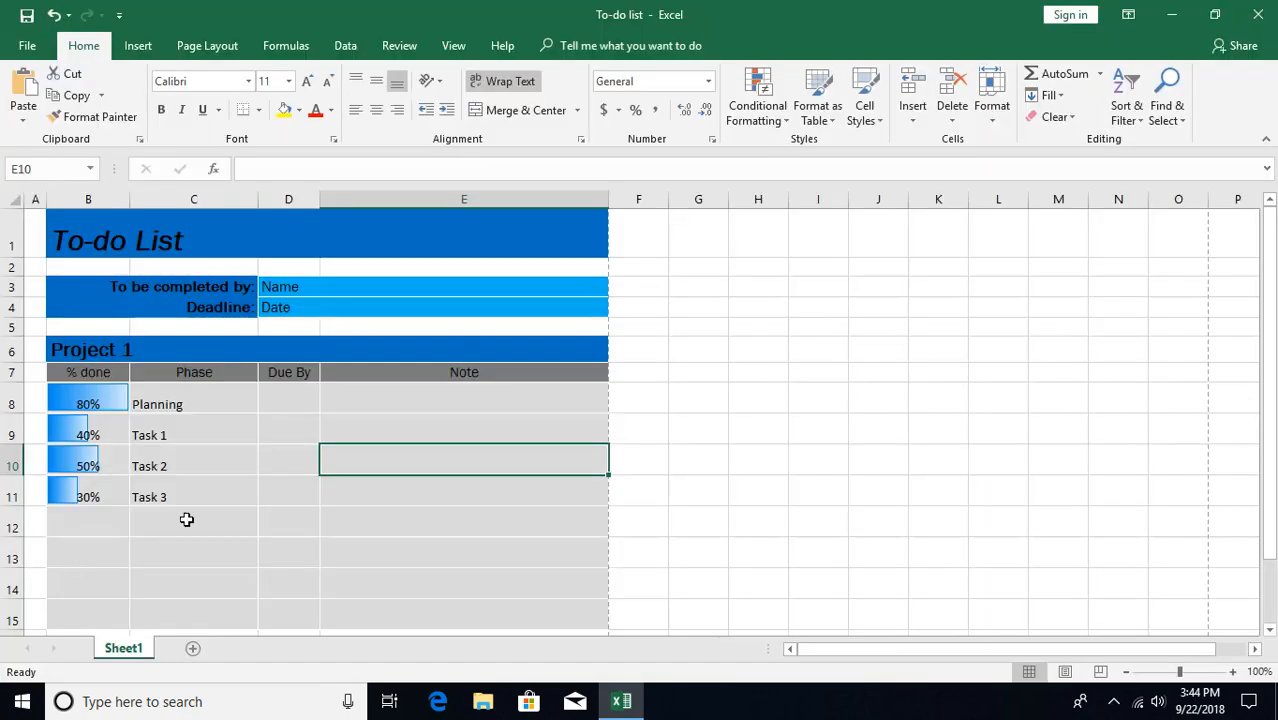
click(295, 222)
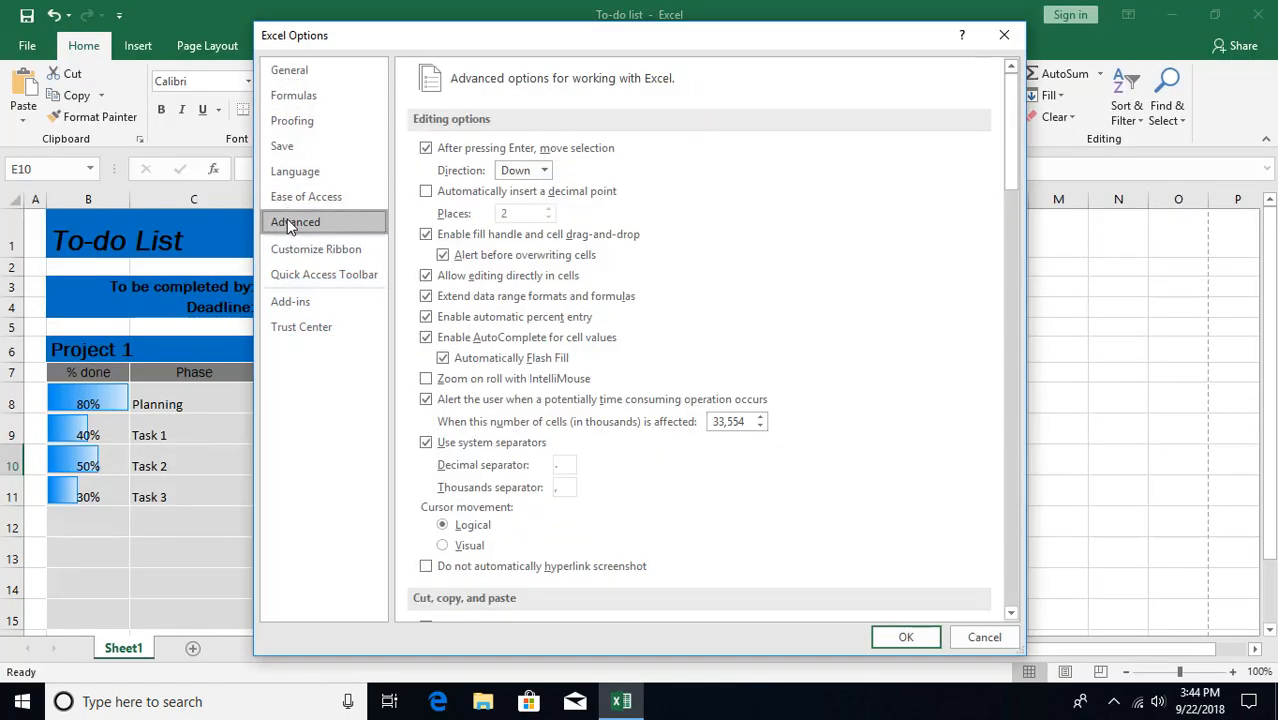
drag(1014, 142, 1010, 421)
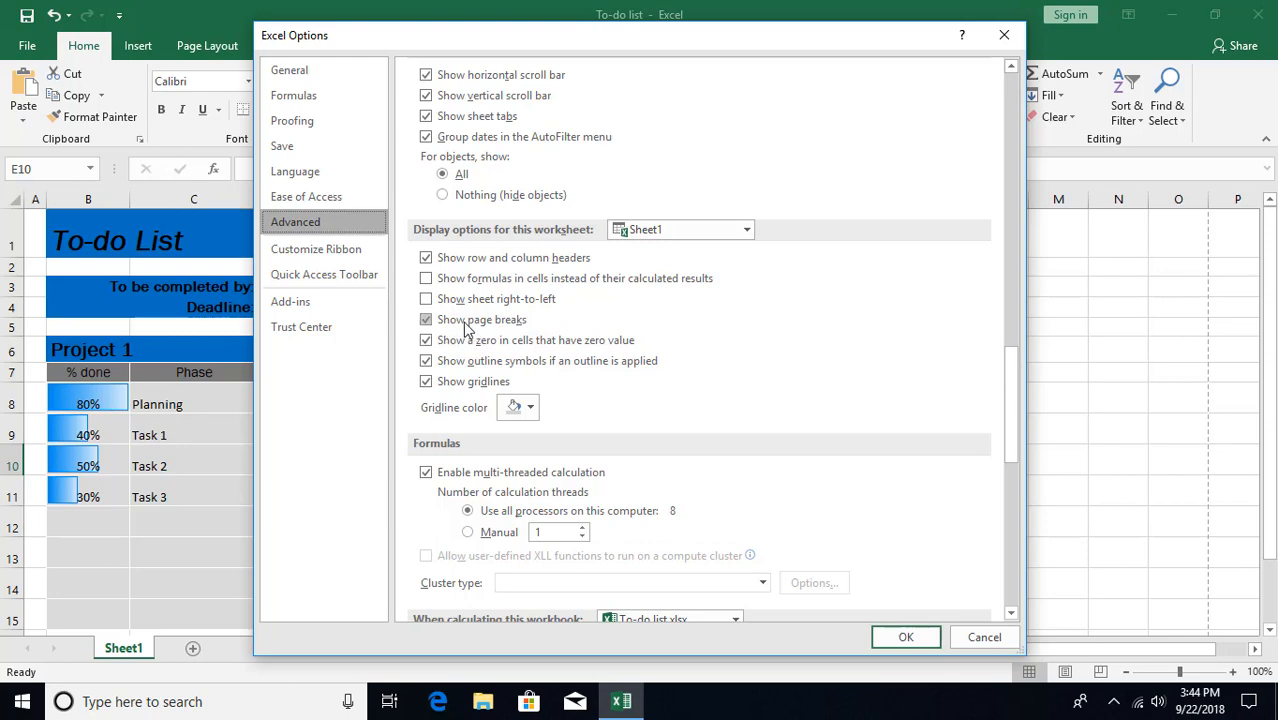
click(428, 321)
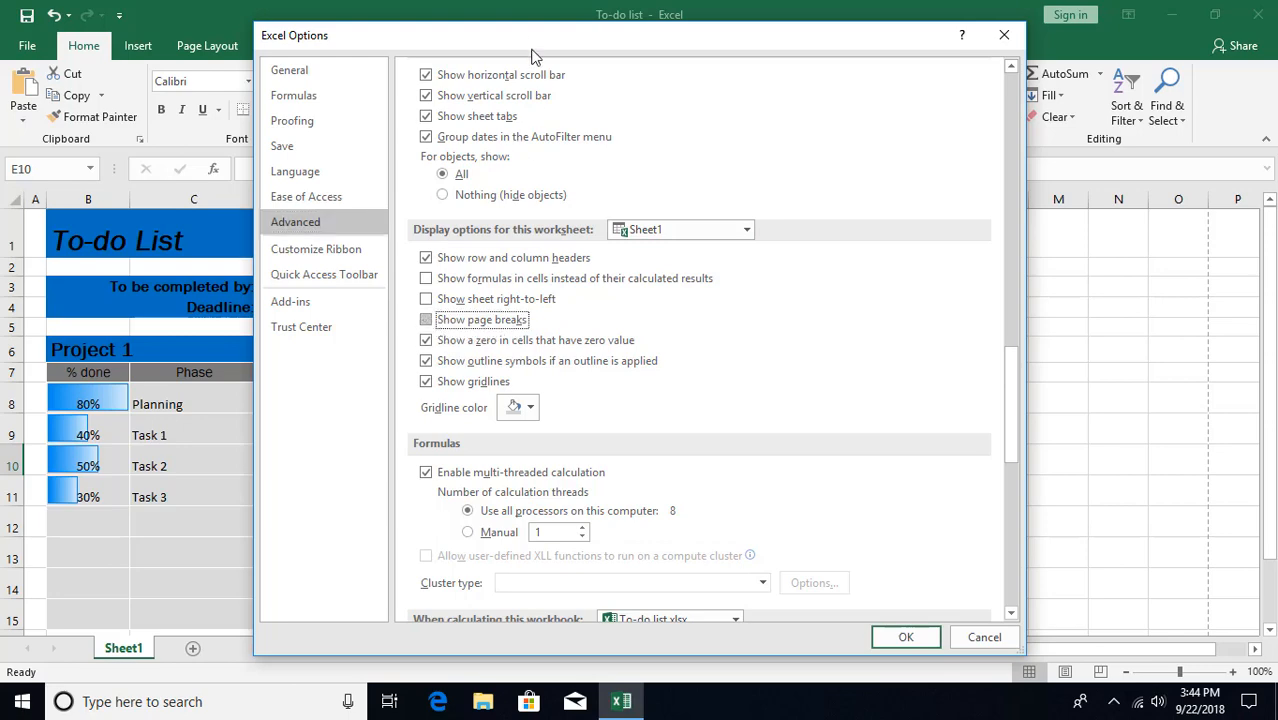
drag(566, 40, 40, 55)
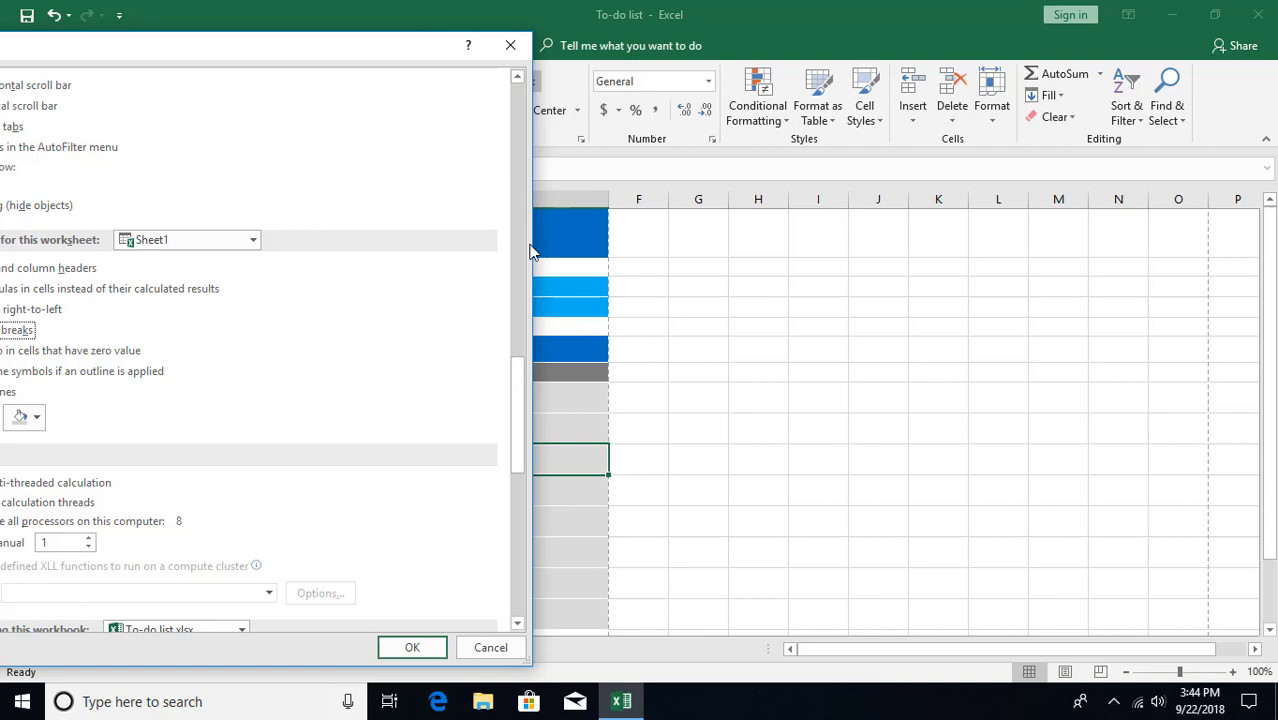
click(410, 648)
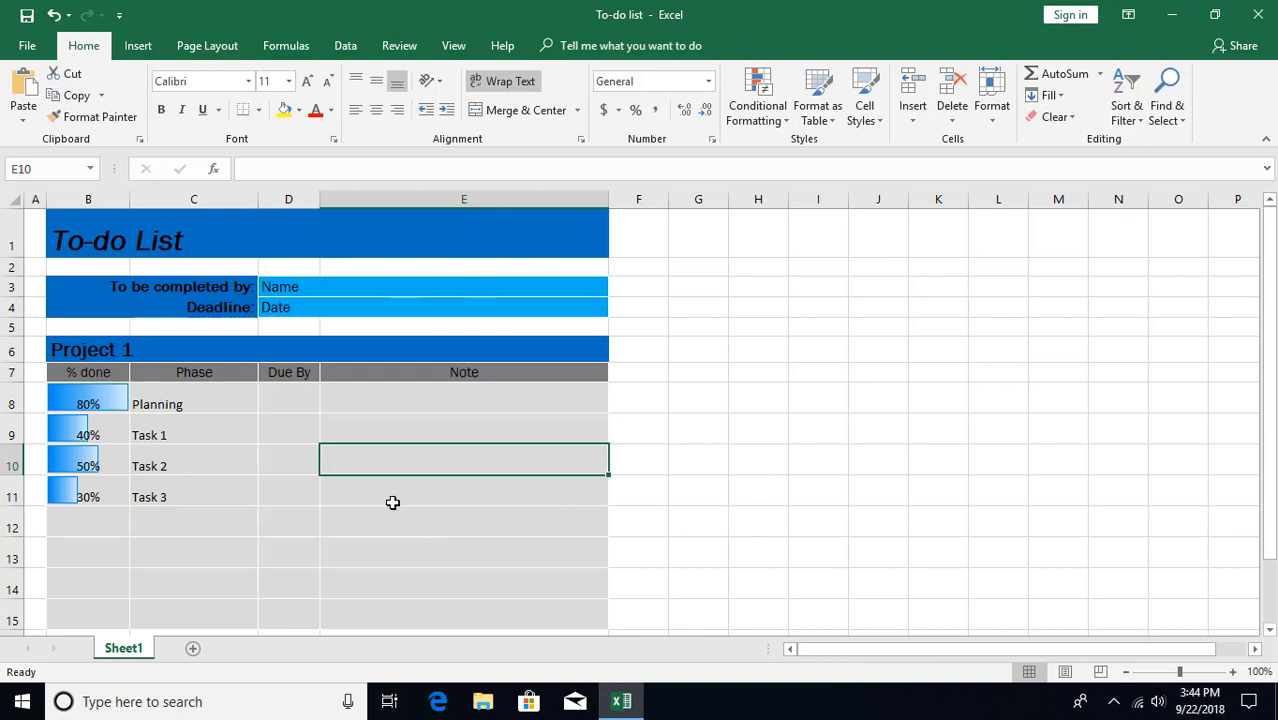
- View the sheet from cell A1 in Page Layout view at 59% zoom
key(ctrl+Home)
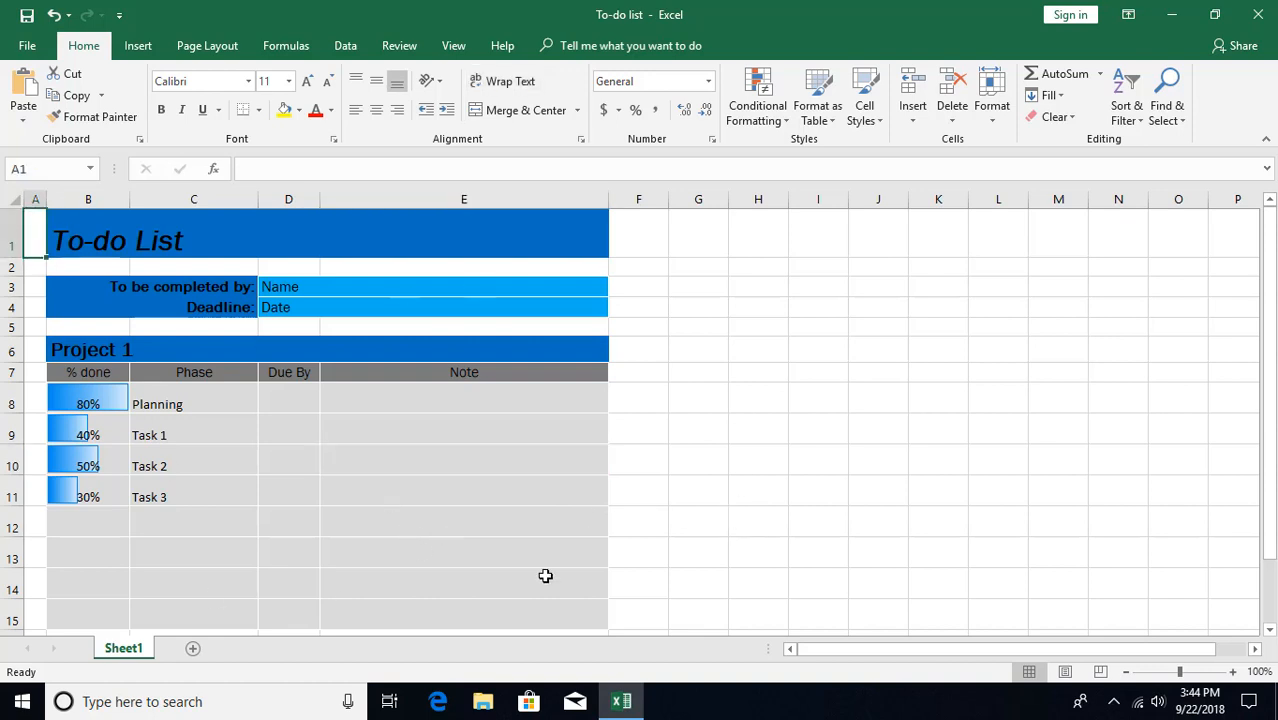
click(1063, 673)
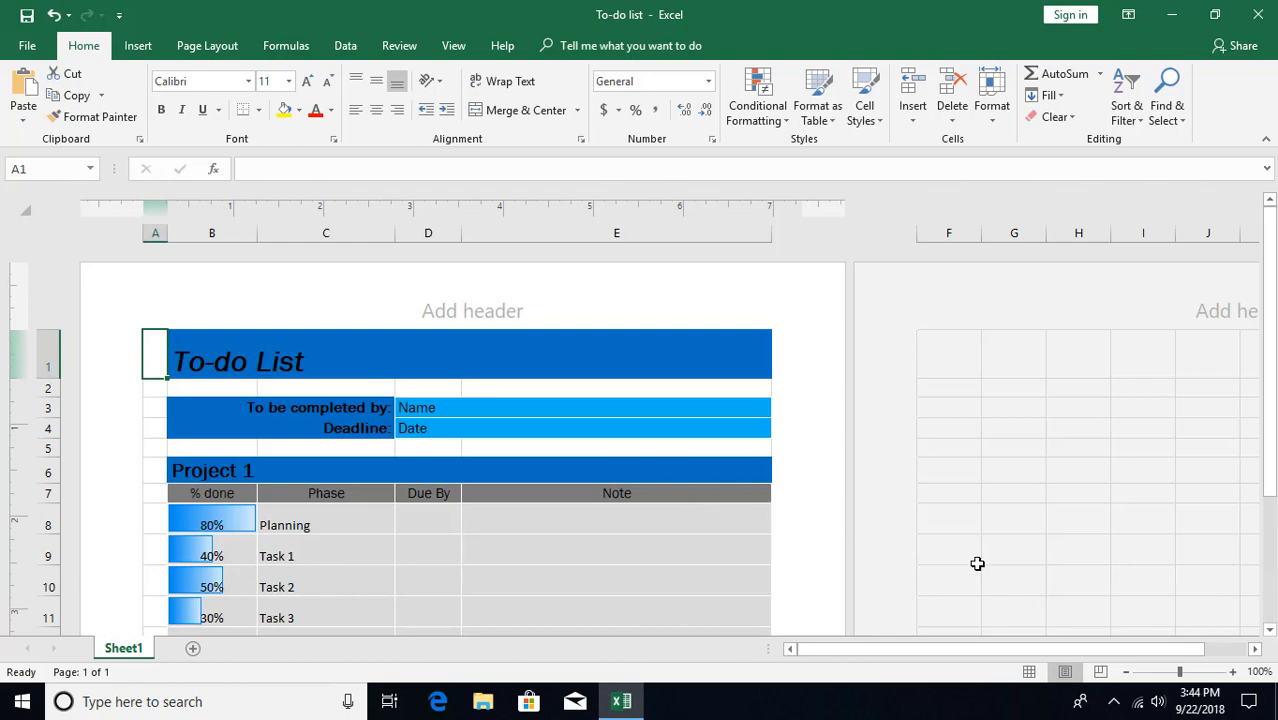
drag(1179, 676, 1159, 676)
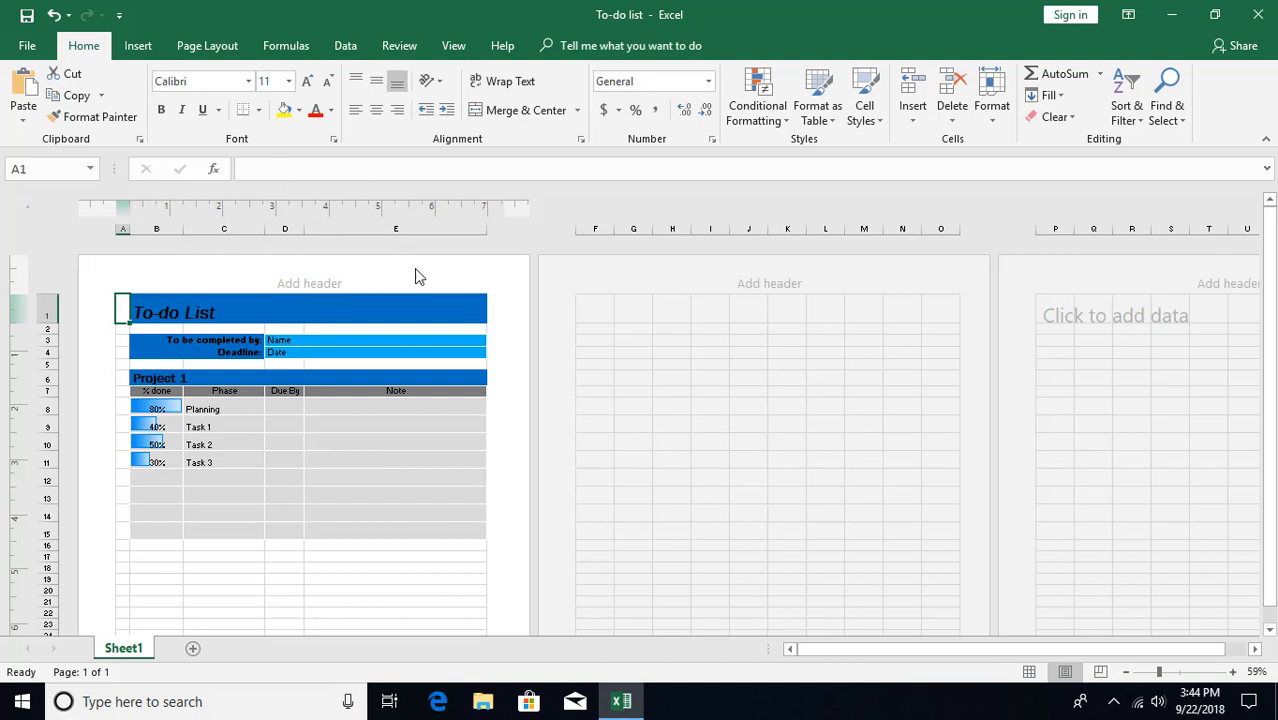
- In Page Break Preview, extend the print area to column O and row 28, and return to Normal view
click(1101, 672)
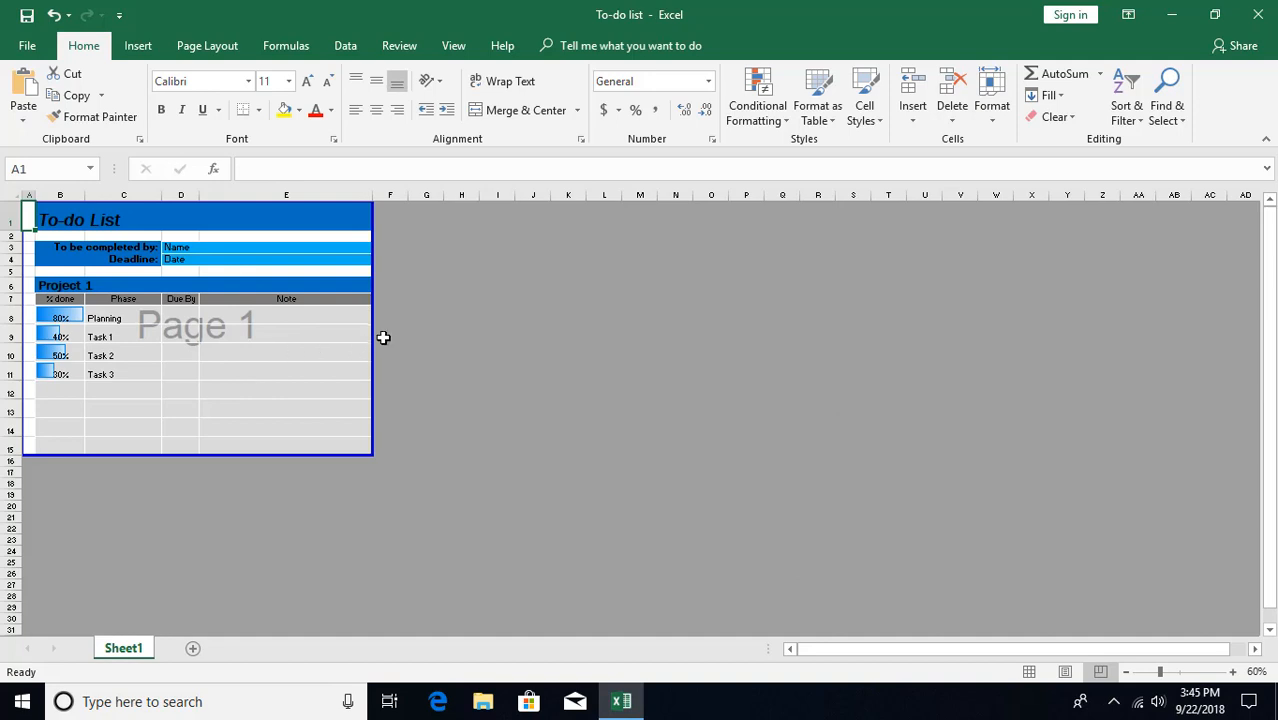
drag(375, 330, 729, 335)
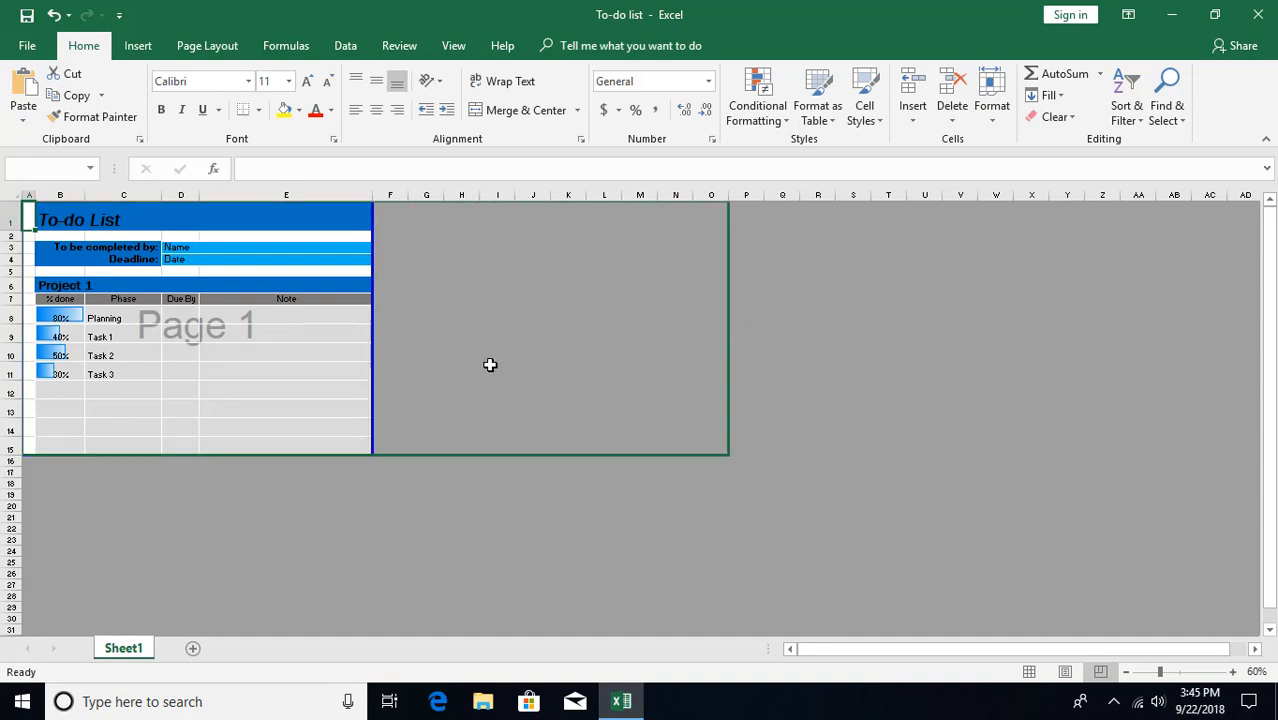
drag(334, 456, 336, 598)
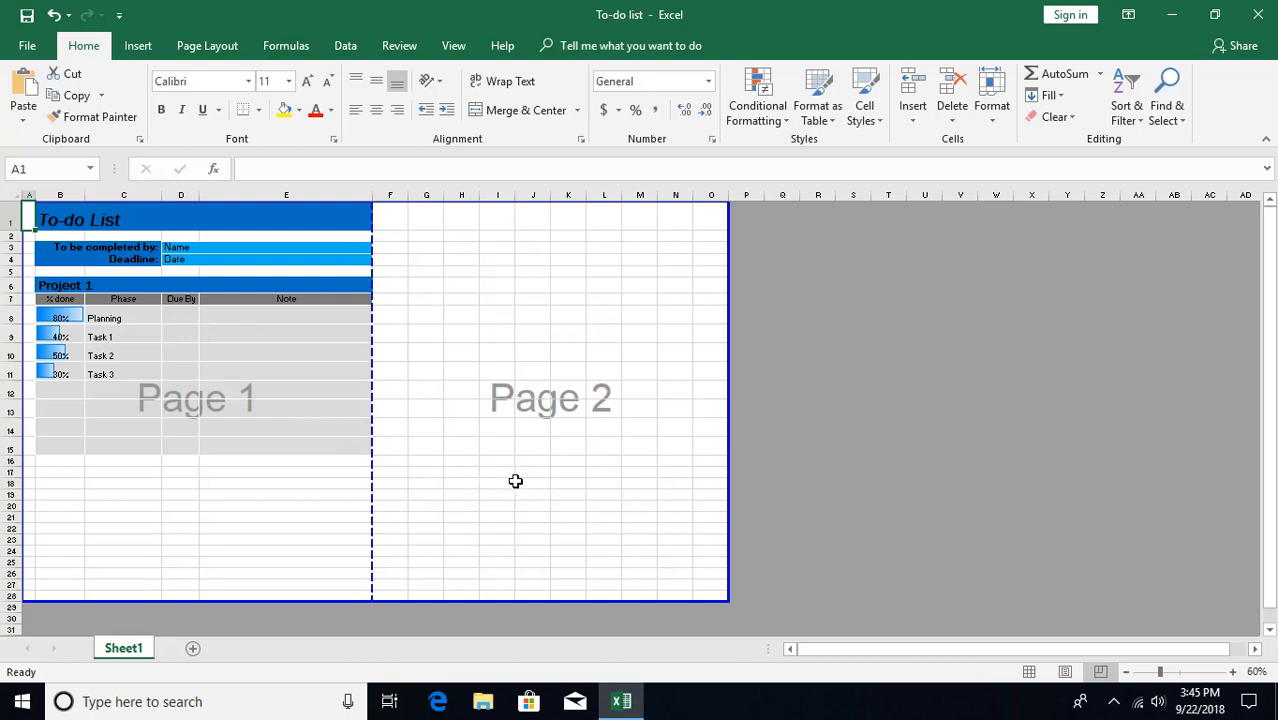
click(1031, 673)
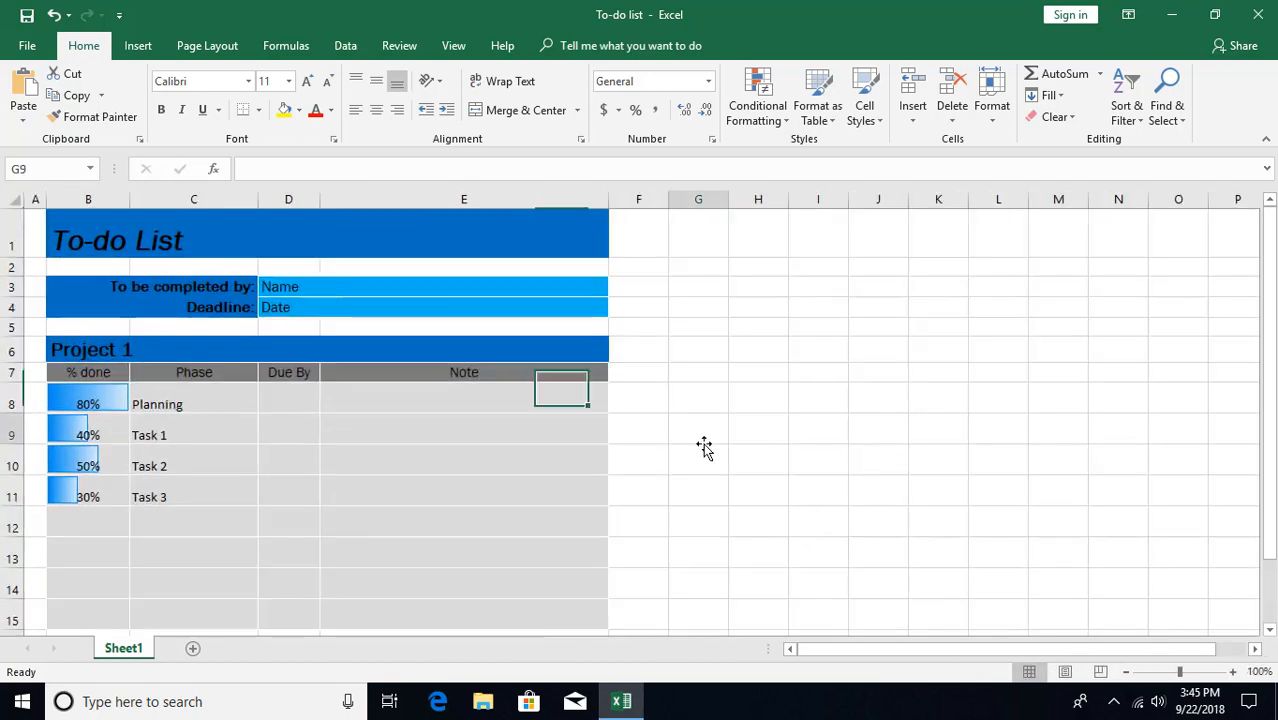
- Review the available page setup choices for margins, orientation, paper size and print area
click(200, 45)
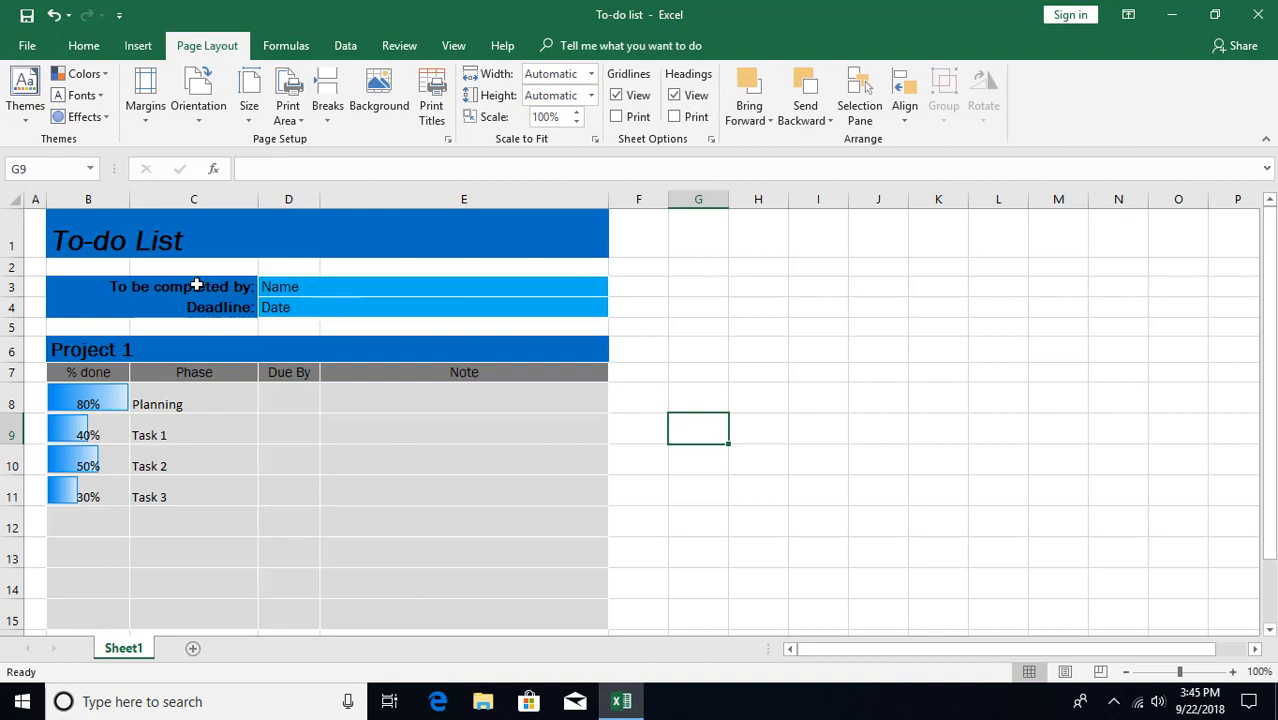
click(149, 115)
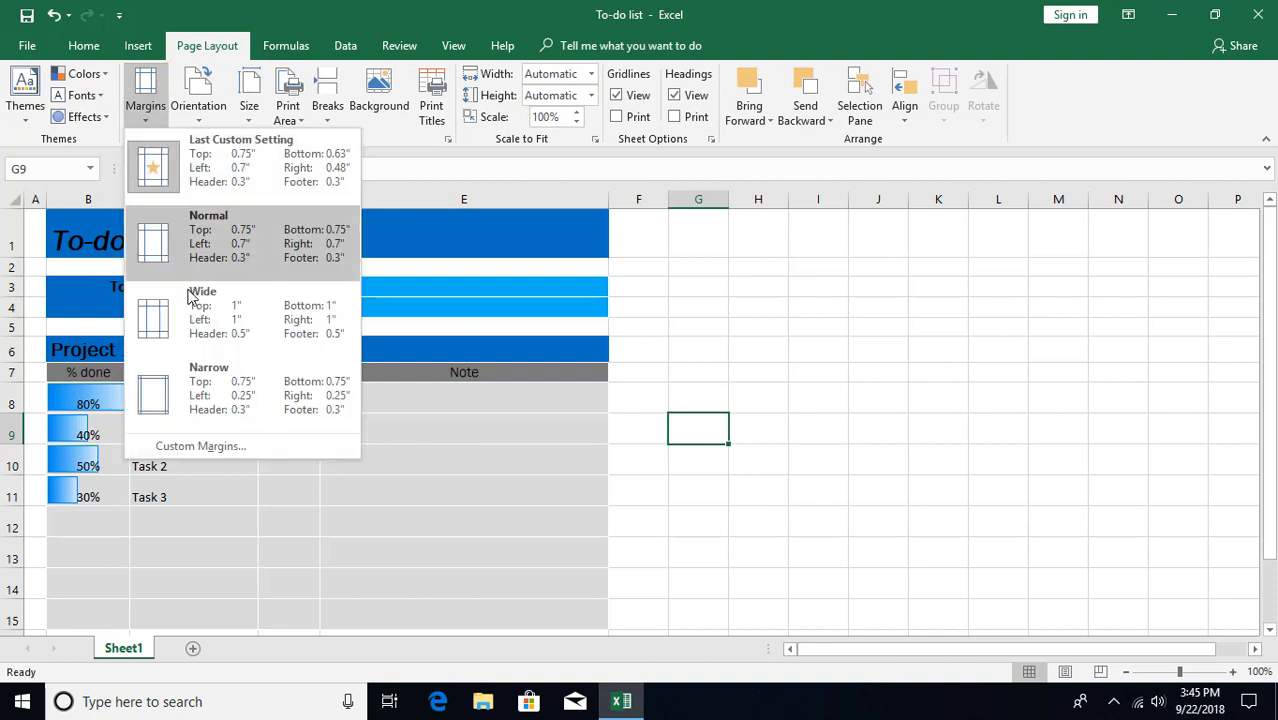
click(295, 9)
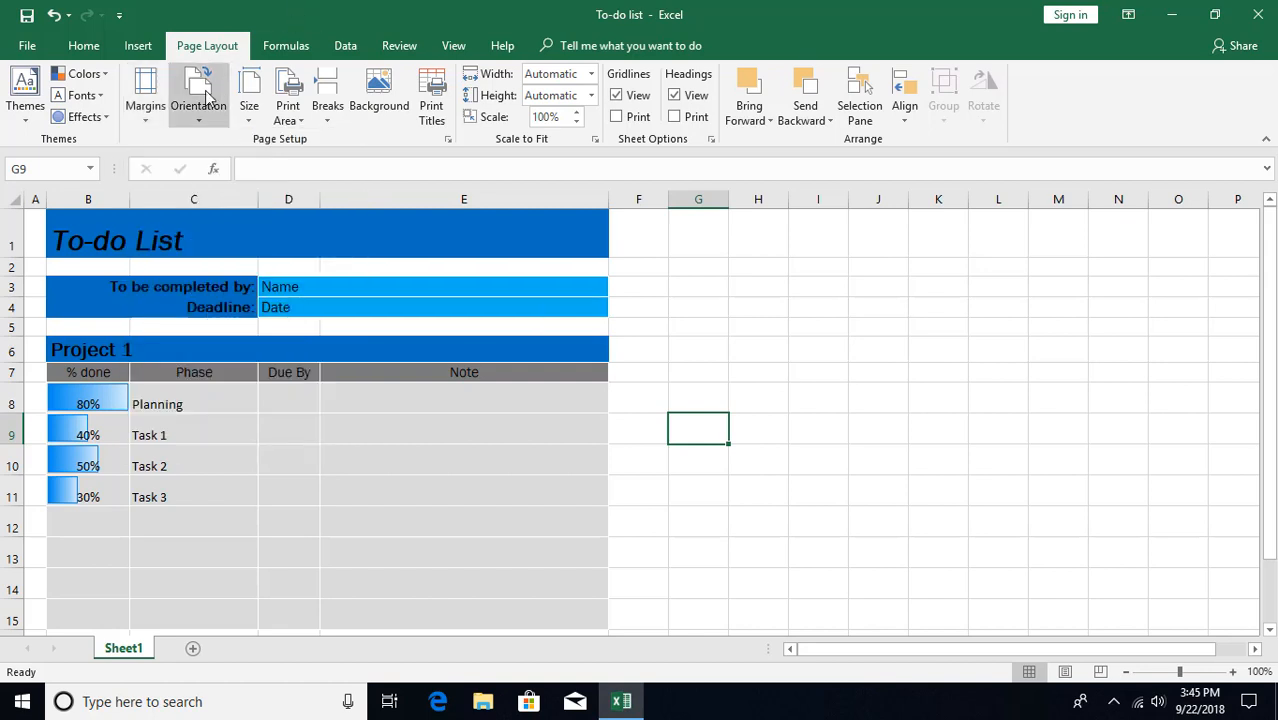
click(198, 112)
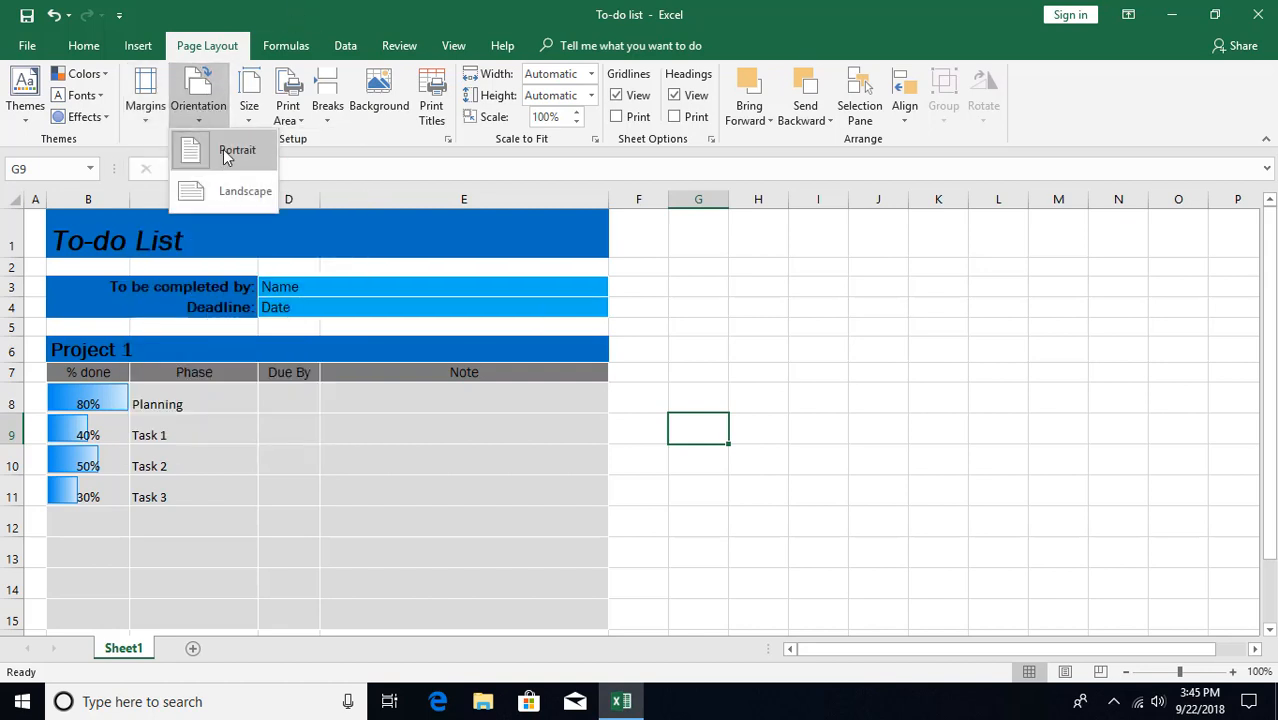
click(224, 187)
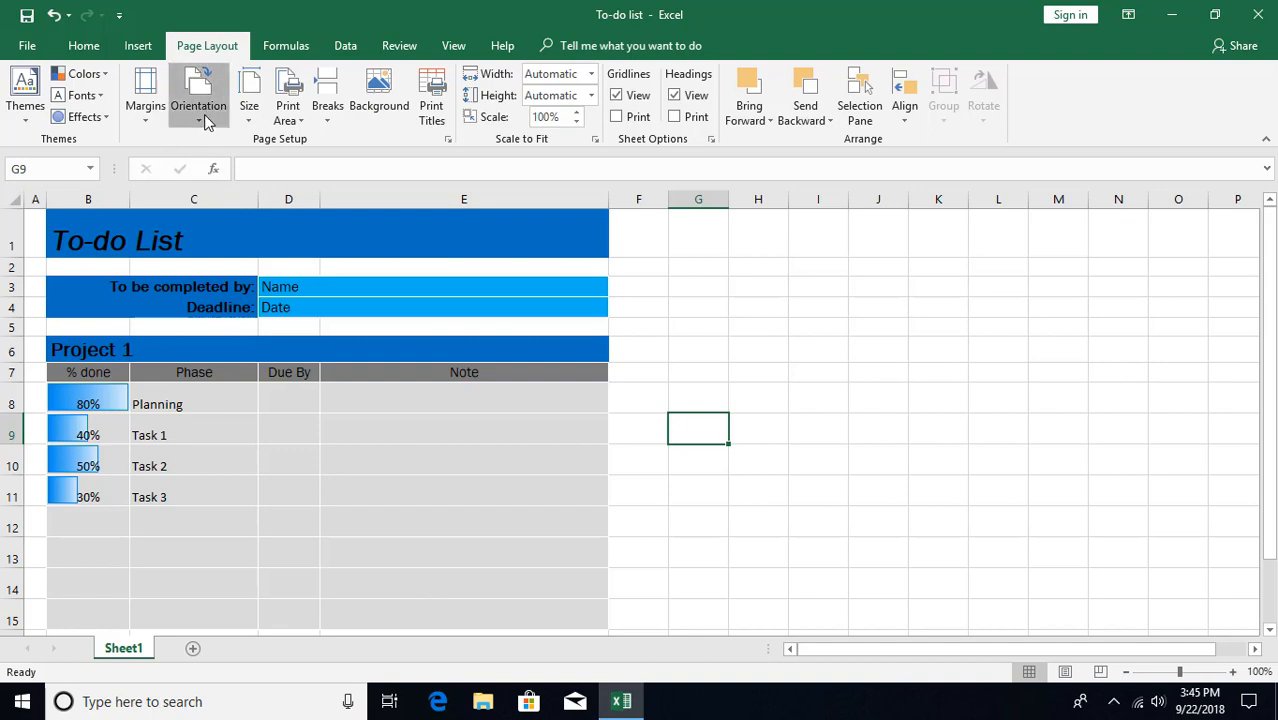
click(249, 100)
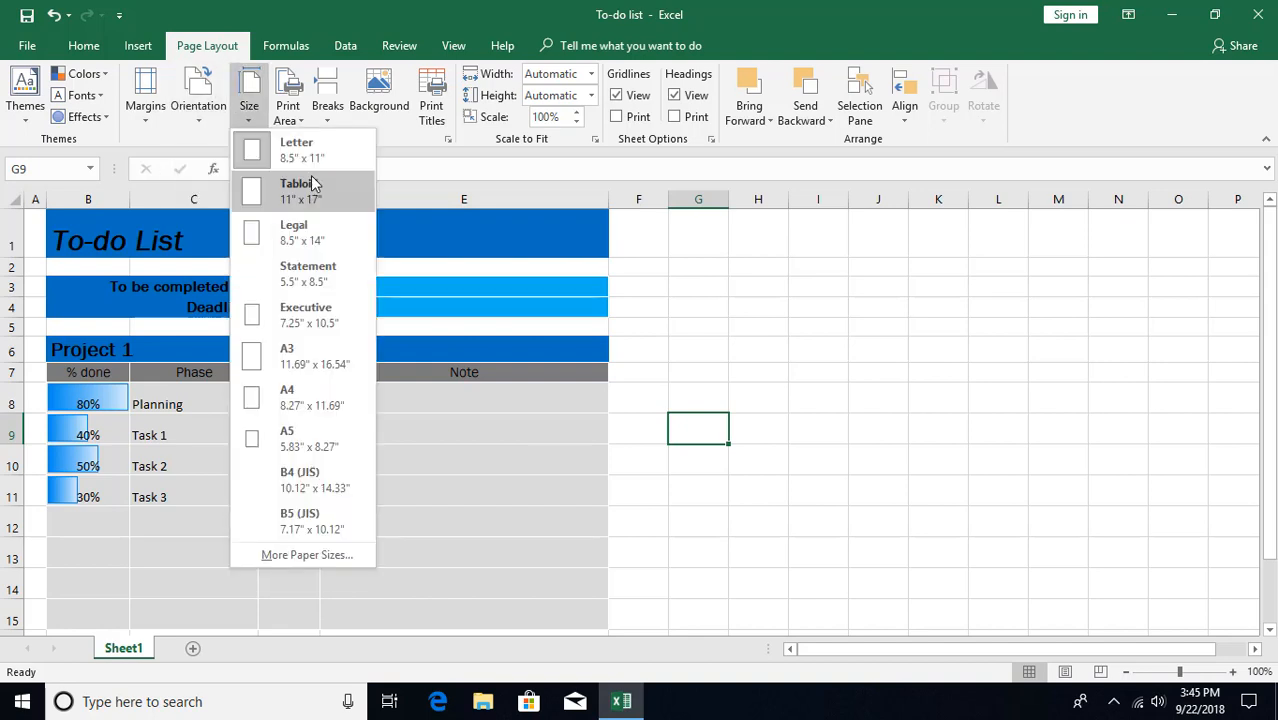
click(288, 112)
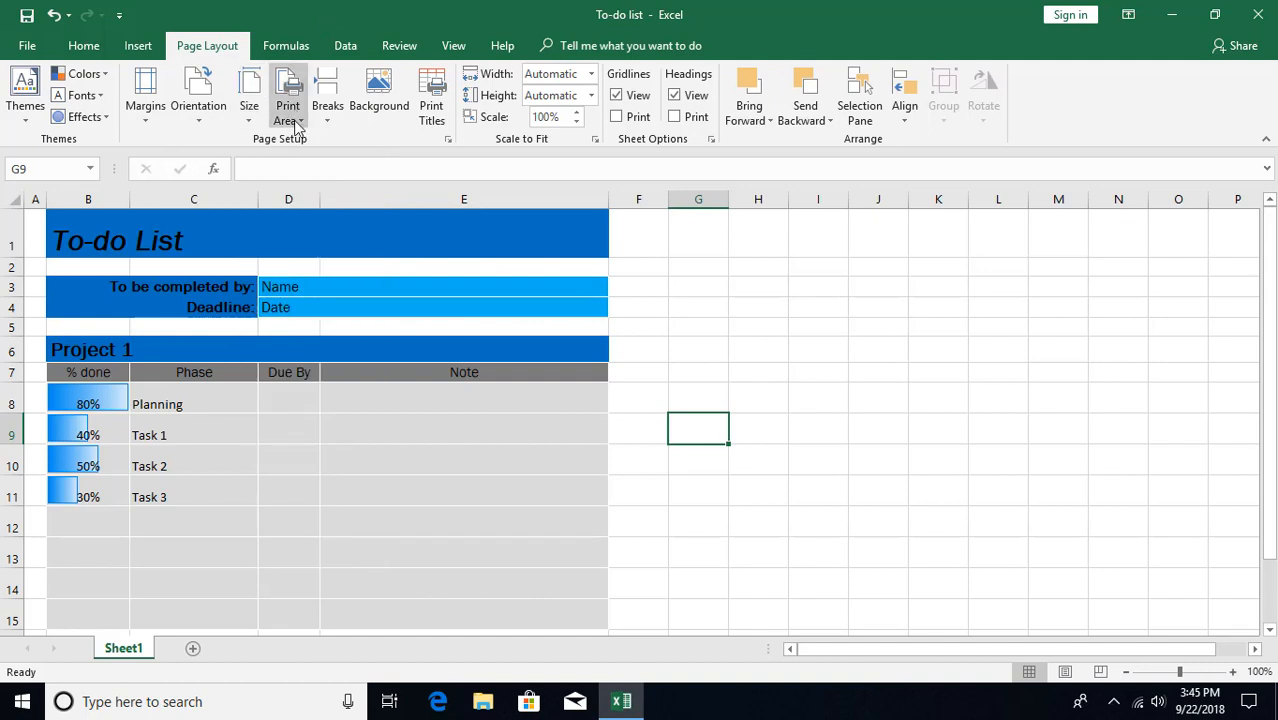
click(293, 120)
click(313, 18)
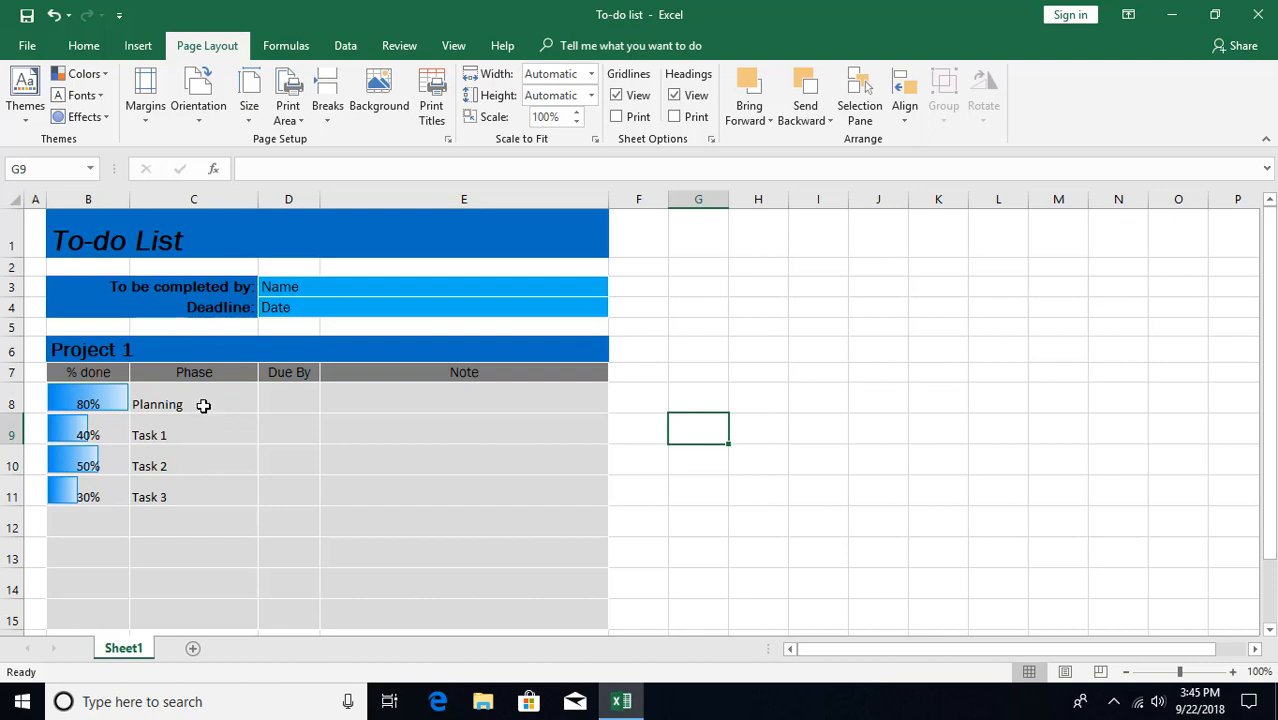
- Set the task table from the % done header through row 15, range B7:E15, as the print area
scroll(212, 400, down, 1)
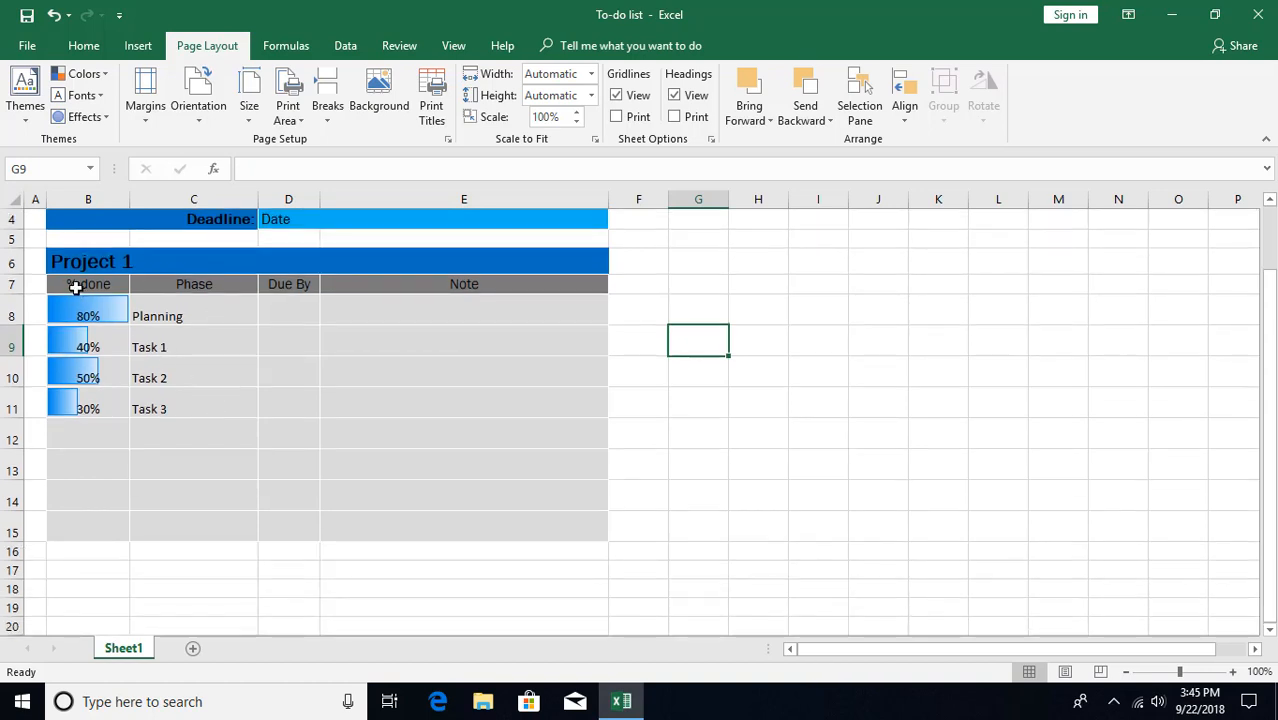
drag(75, 288, 440, 532)
scroll(359, 418, up, 1)
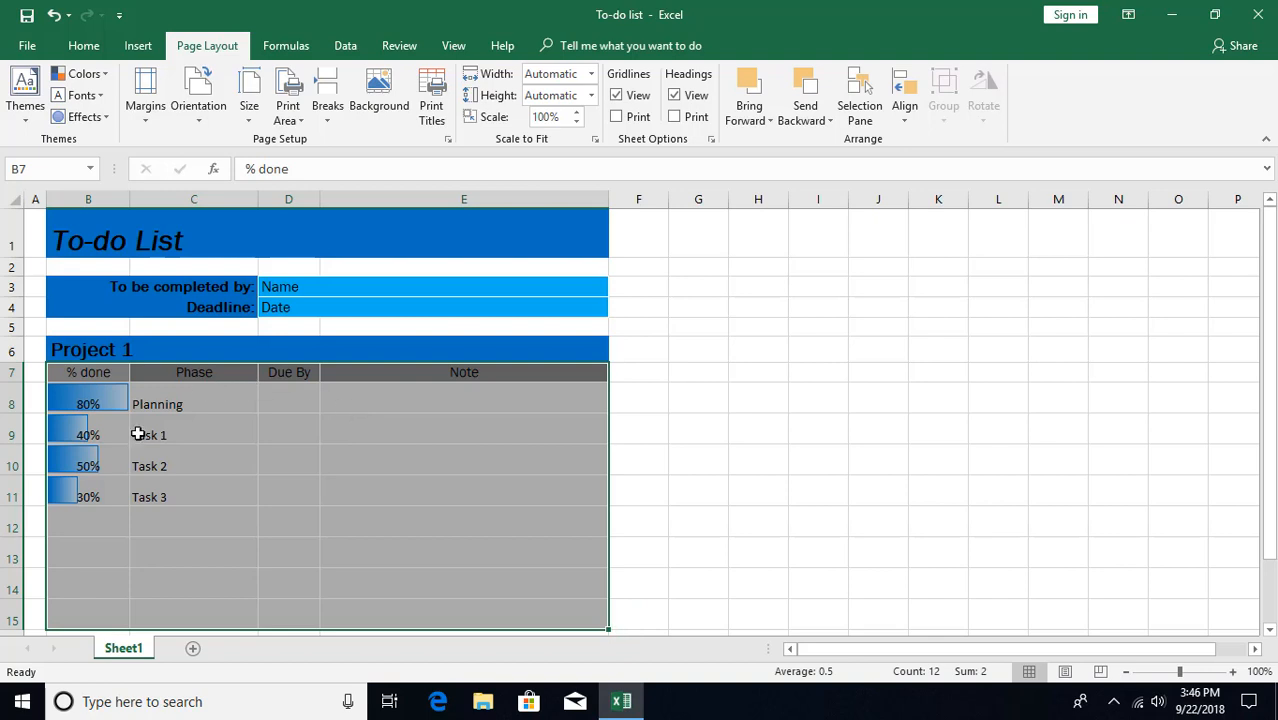
click(288, 117)
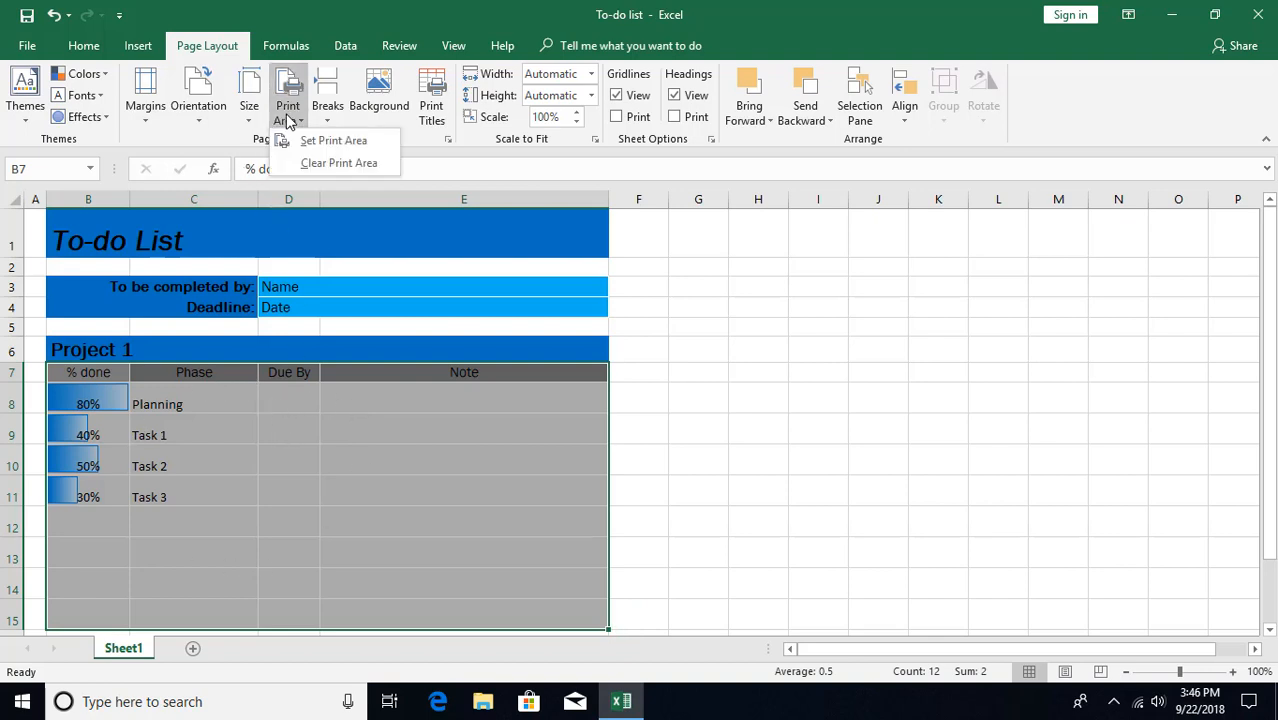
click(339, 143)
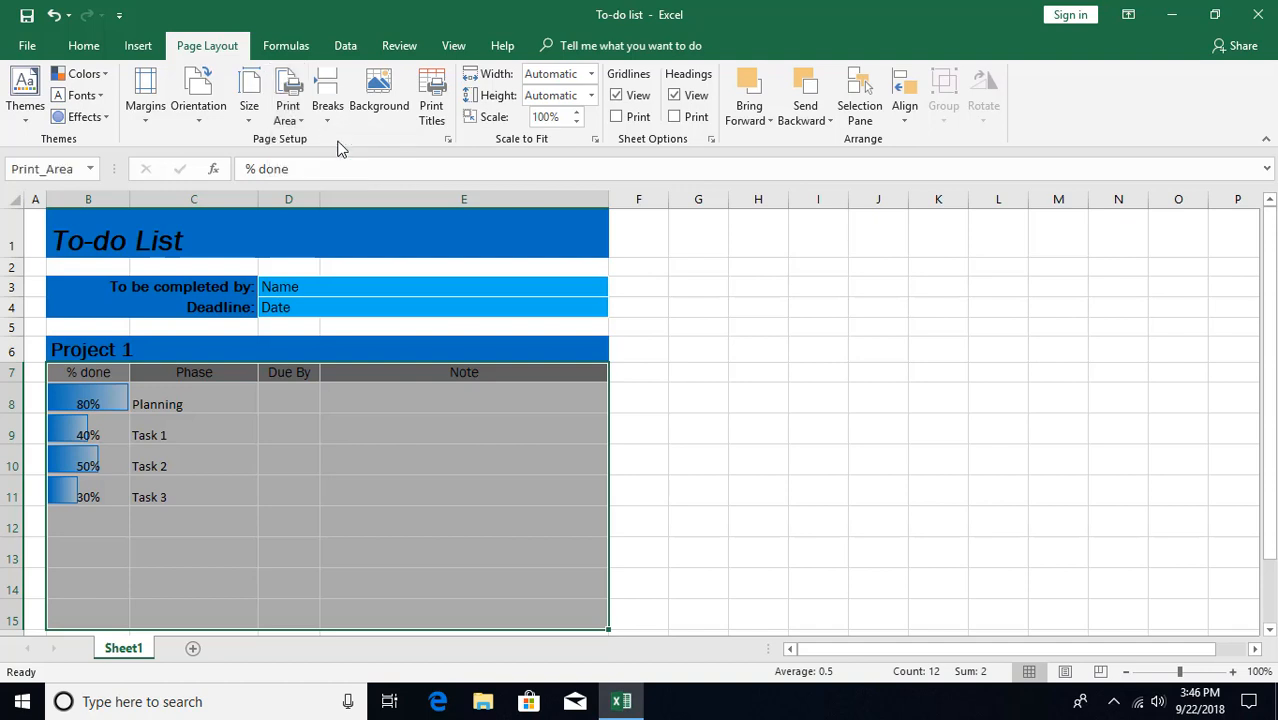
- Check the task table's print area in the print preview and return to the worksheet
click(294, 287)
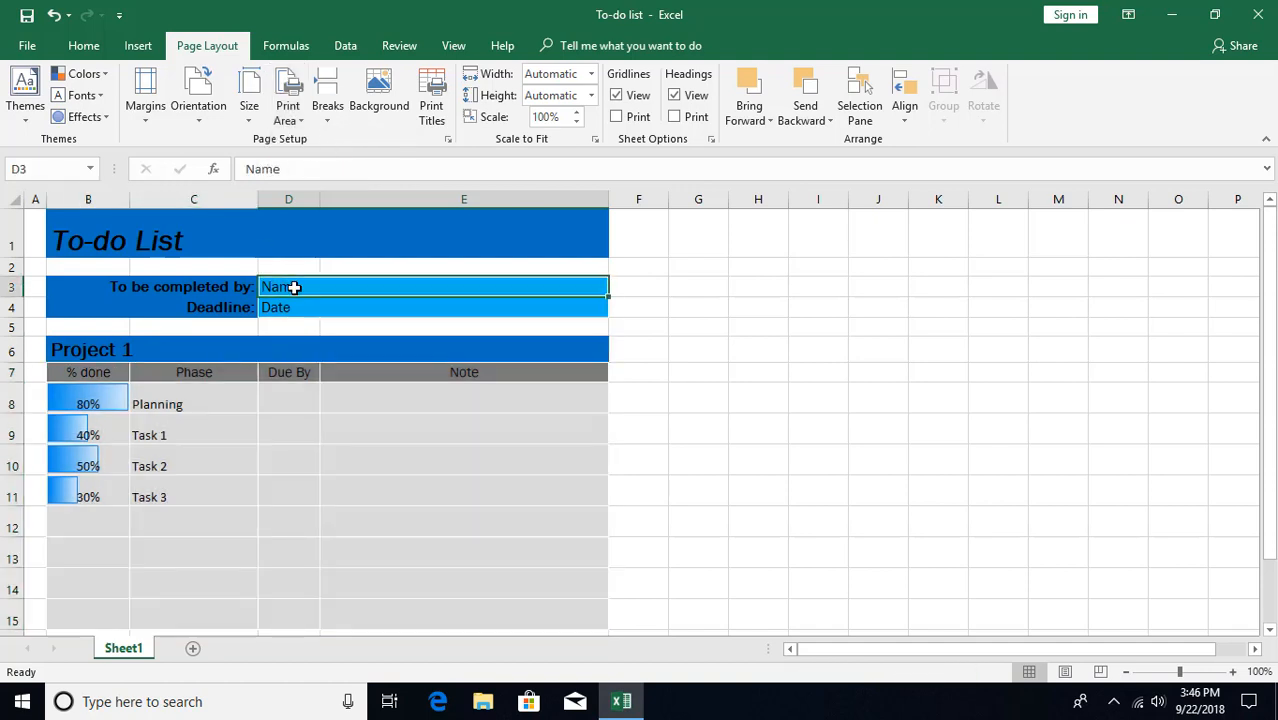
key(ctrl+p)
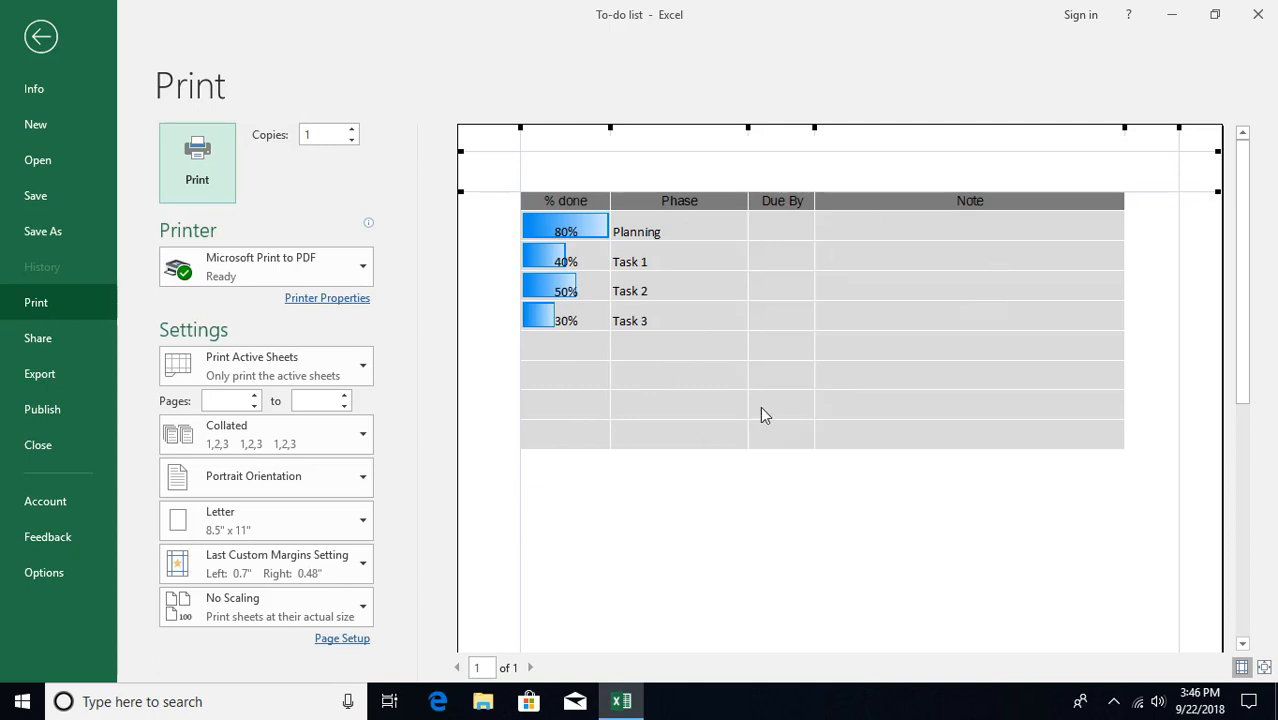
click(41, 37)
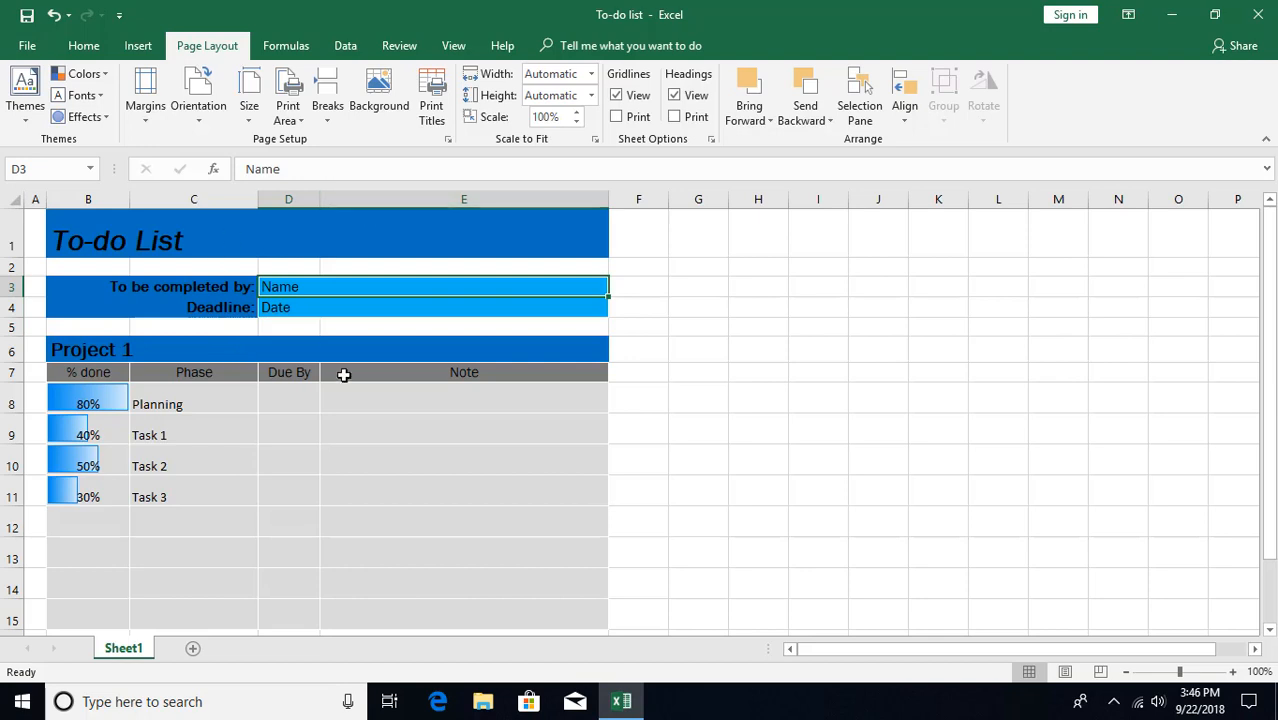
- Clear the worksheet's print area and remove any page break at the Name cell D3
click(288, 113)
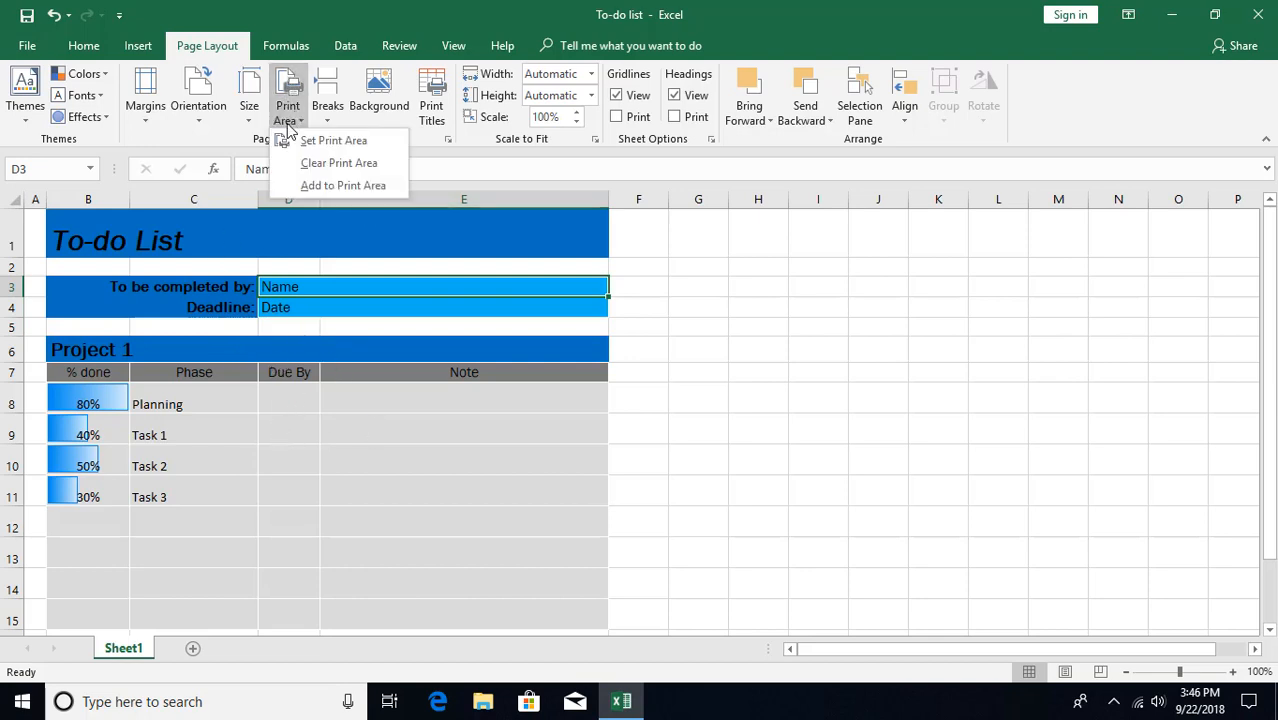
click(321, 165)
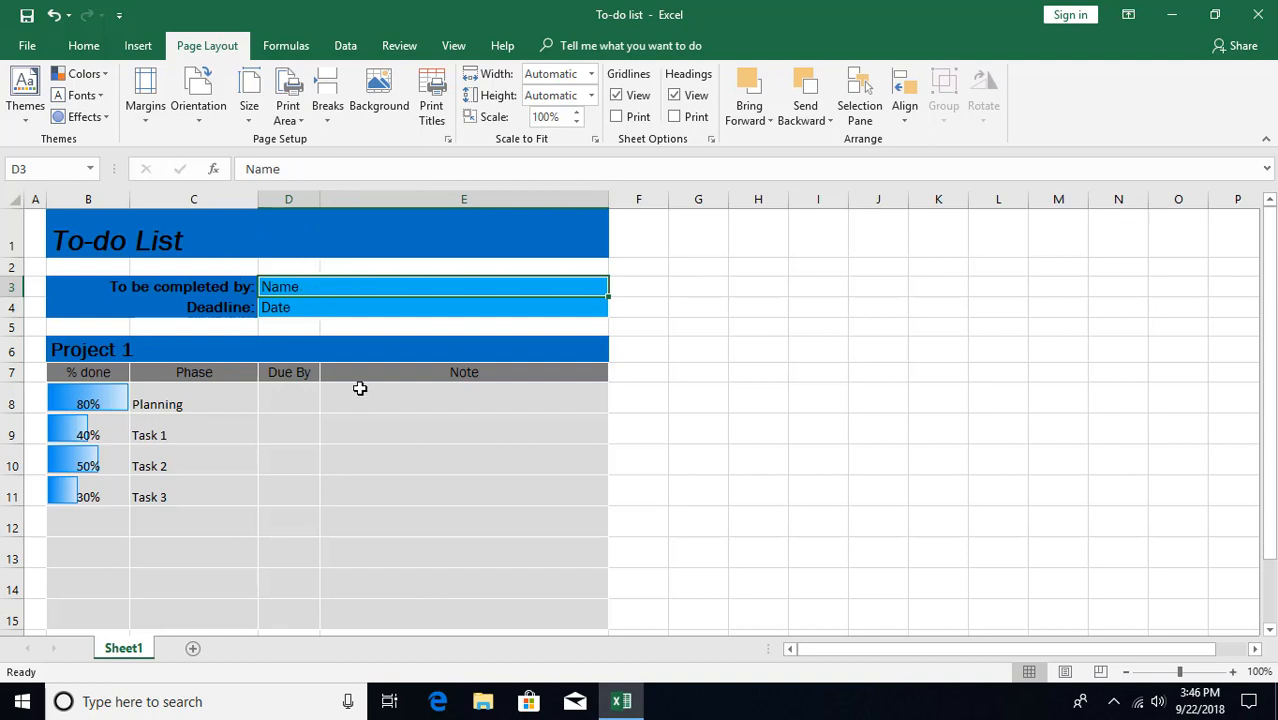
click(333, 115)
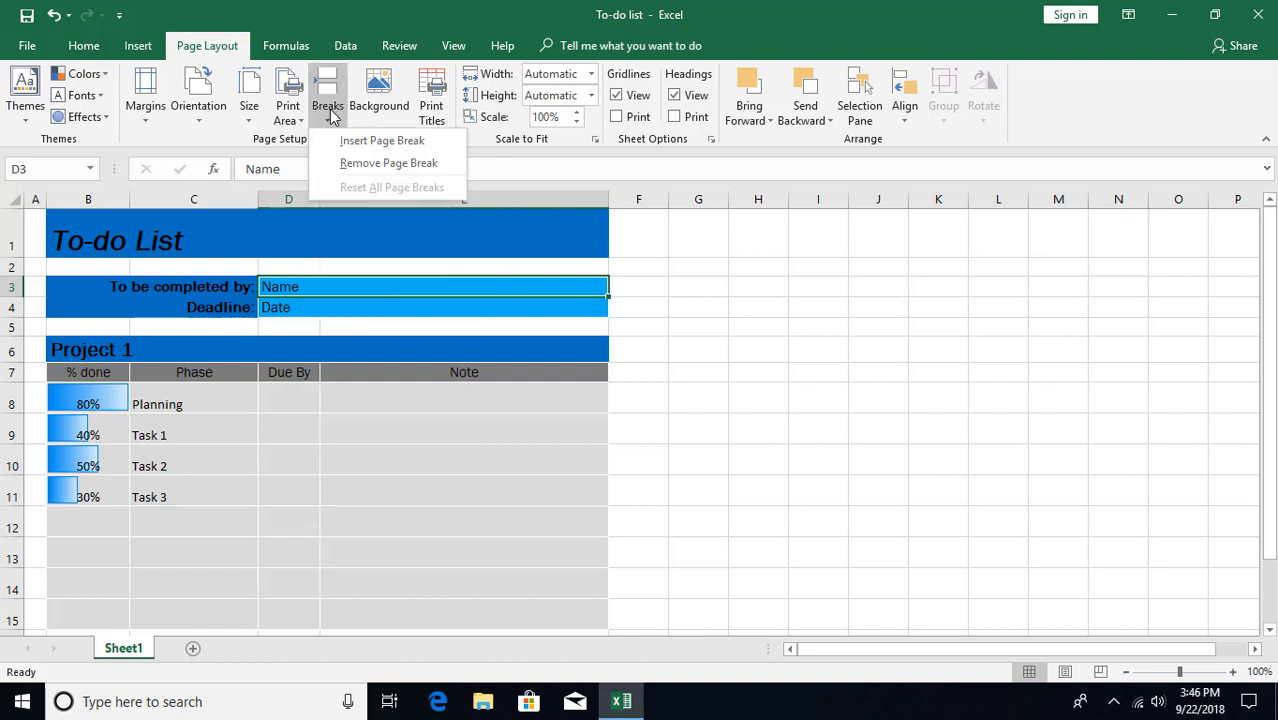
click(348, 163)
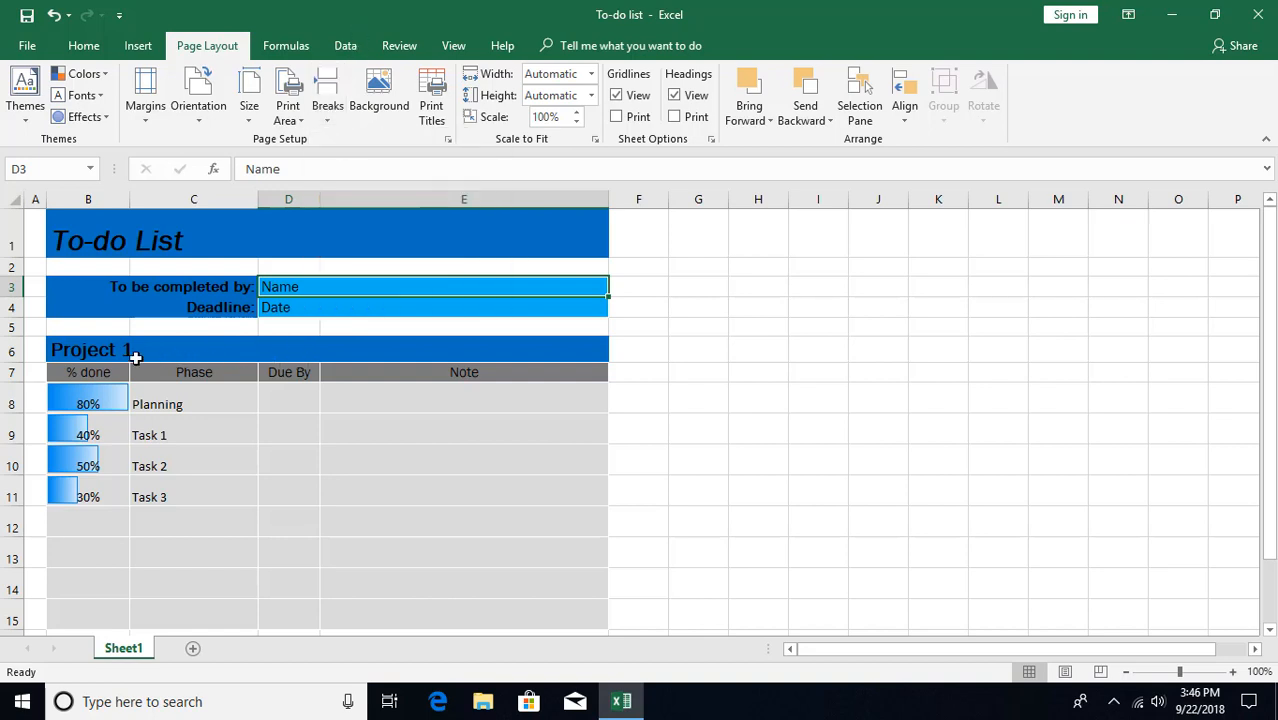
- Insert a page break at the Project 1 heading in cell B6
click(77, 372)
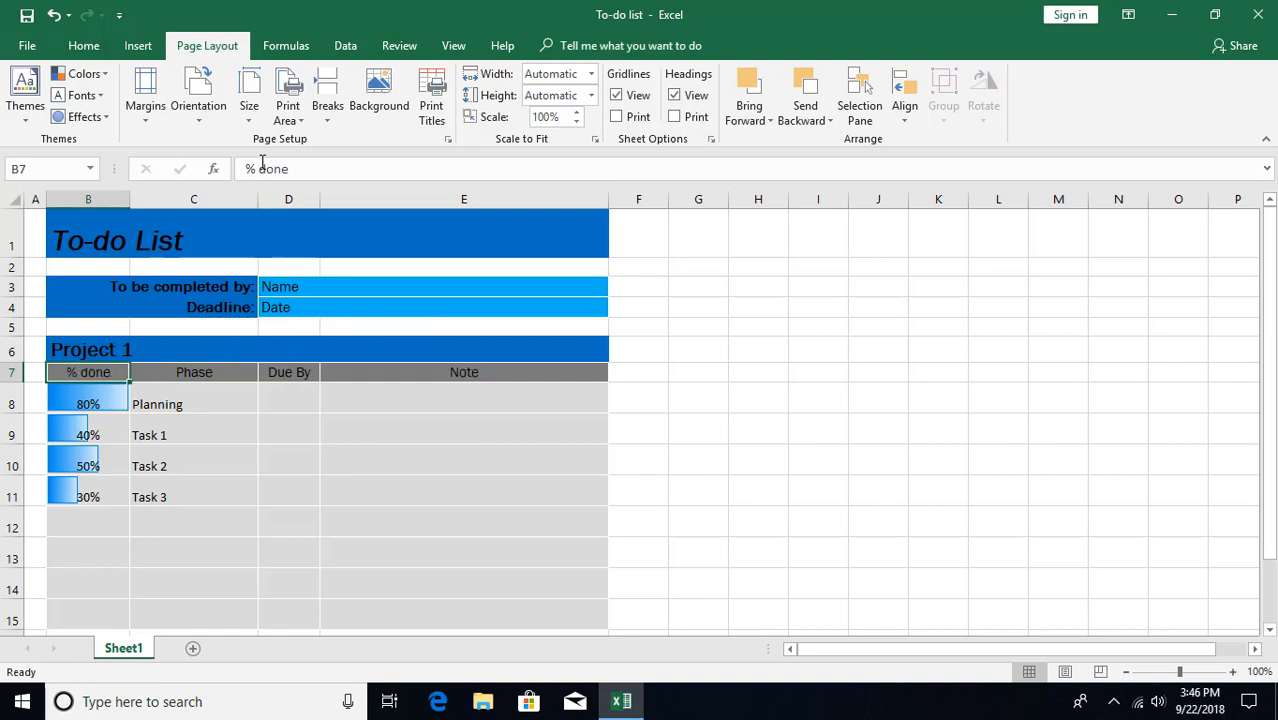
click(88, 348)
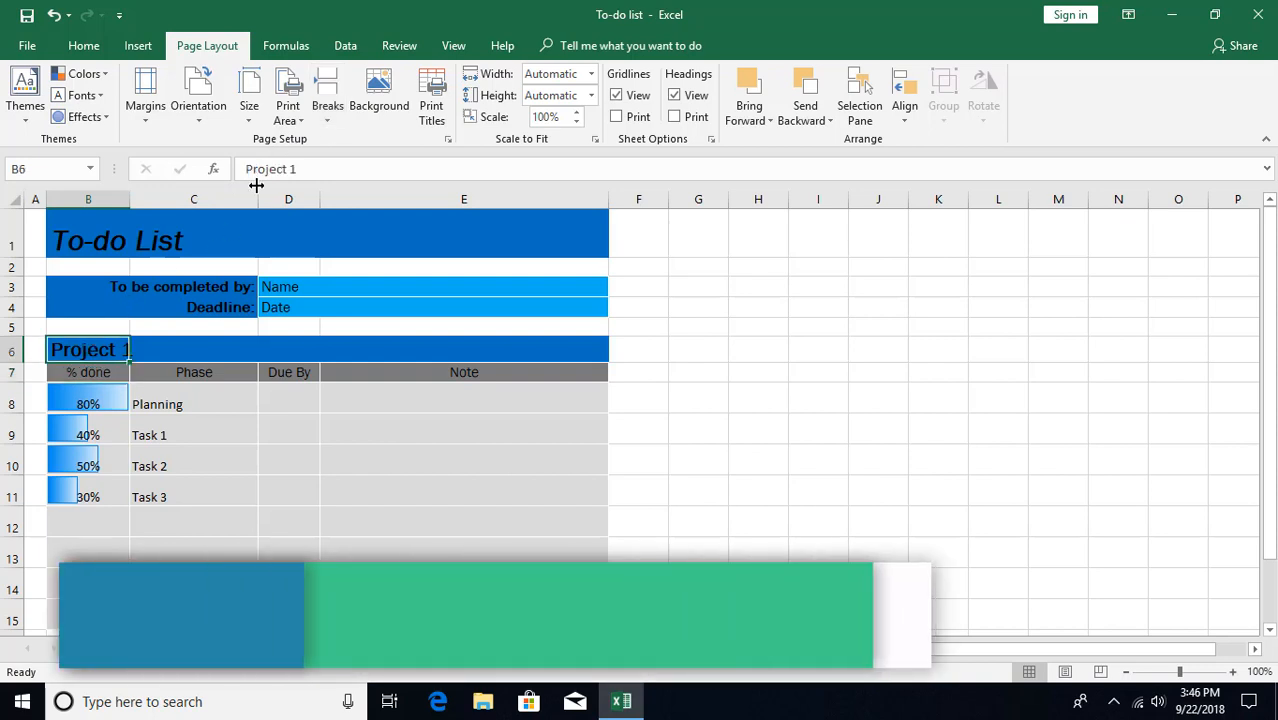
click(328, 108)
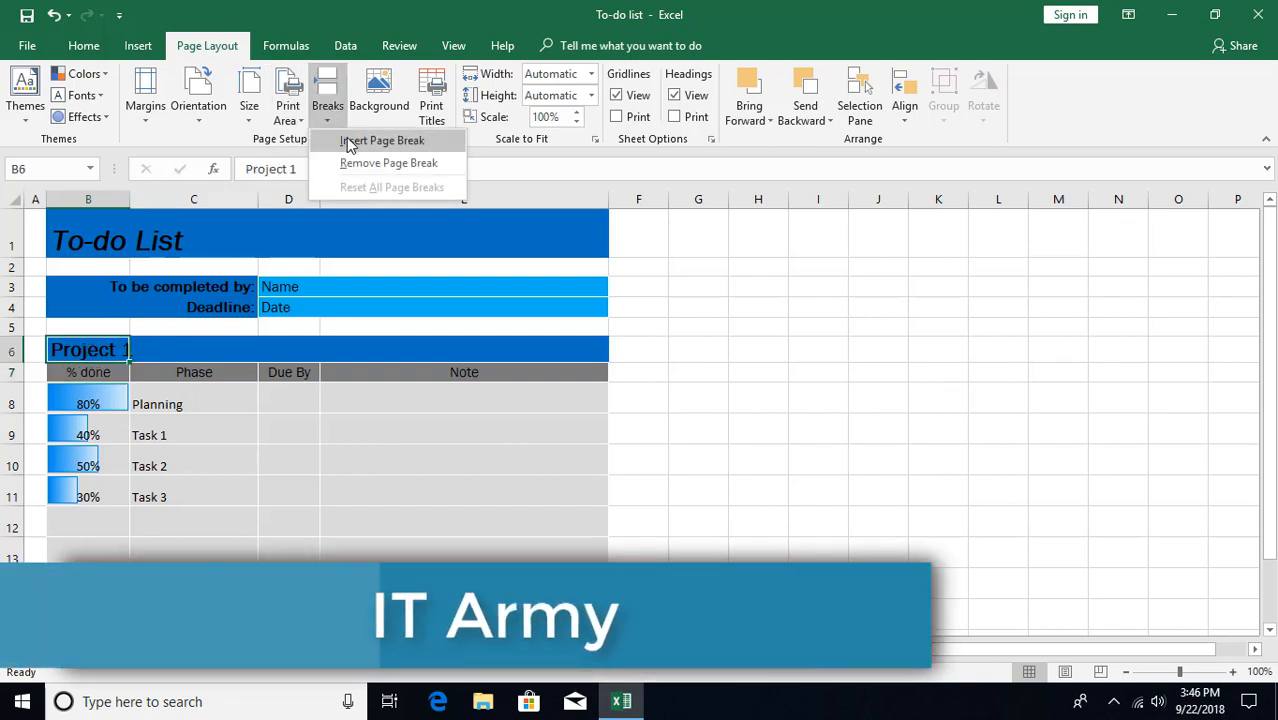
click(351, 143)
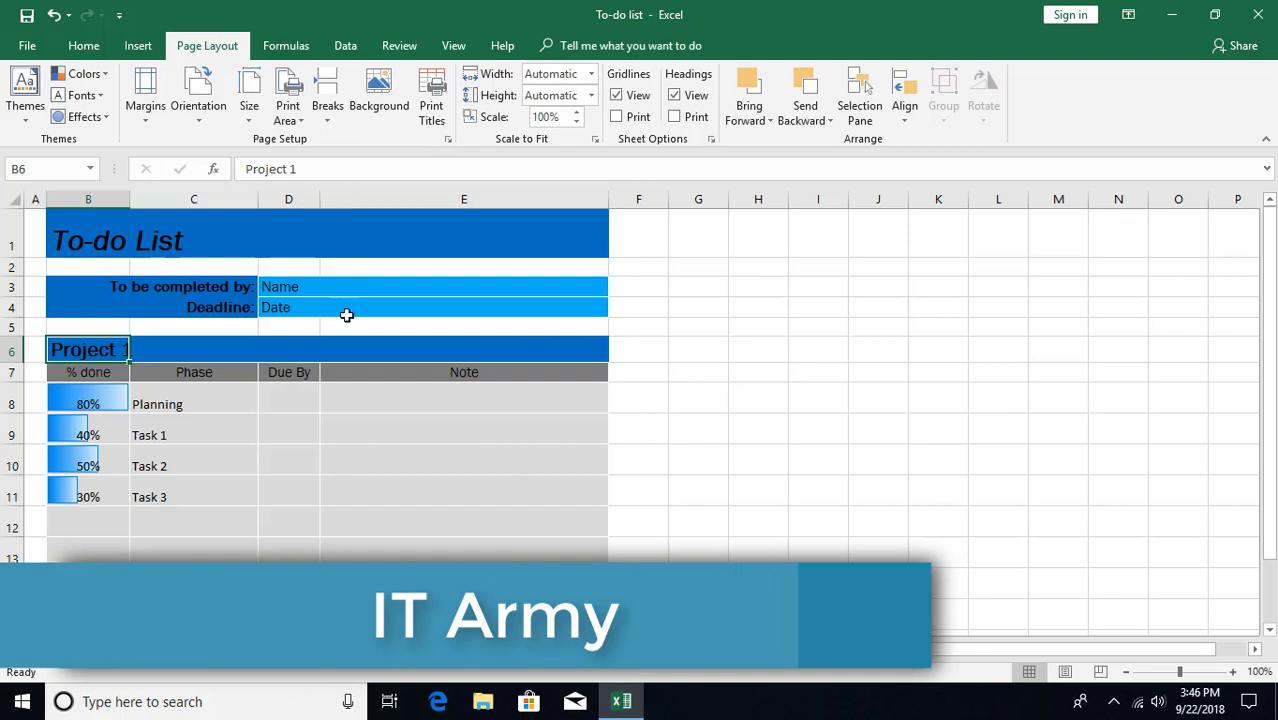
- Examine how the sheet divides into pages in Page Layout view and return to Normal view
drag(352, 325, 355, 311)
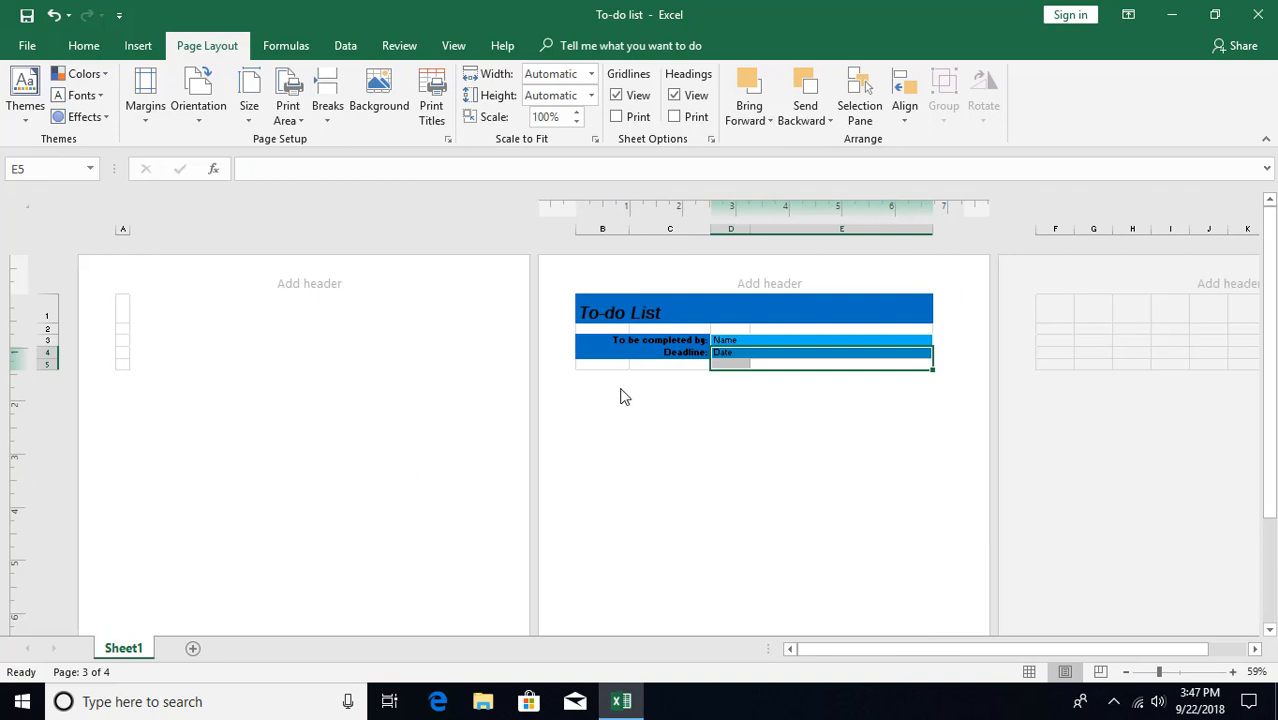
scroll(679, 398, down, 3)
scroll(670, 394, up, 3)
scroll(705, 425, down, 15)
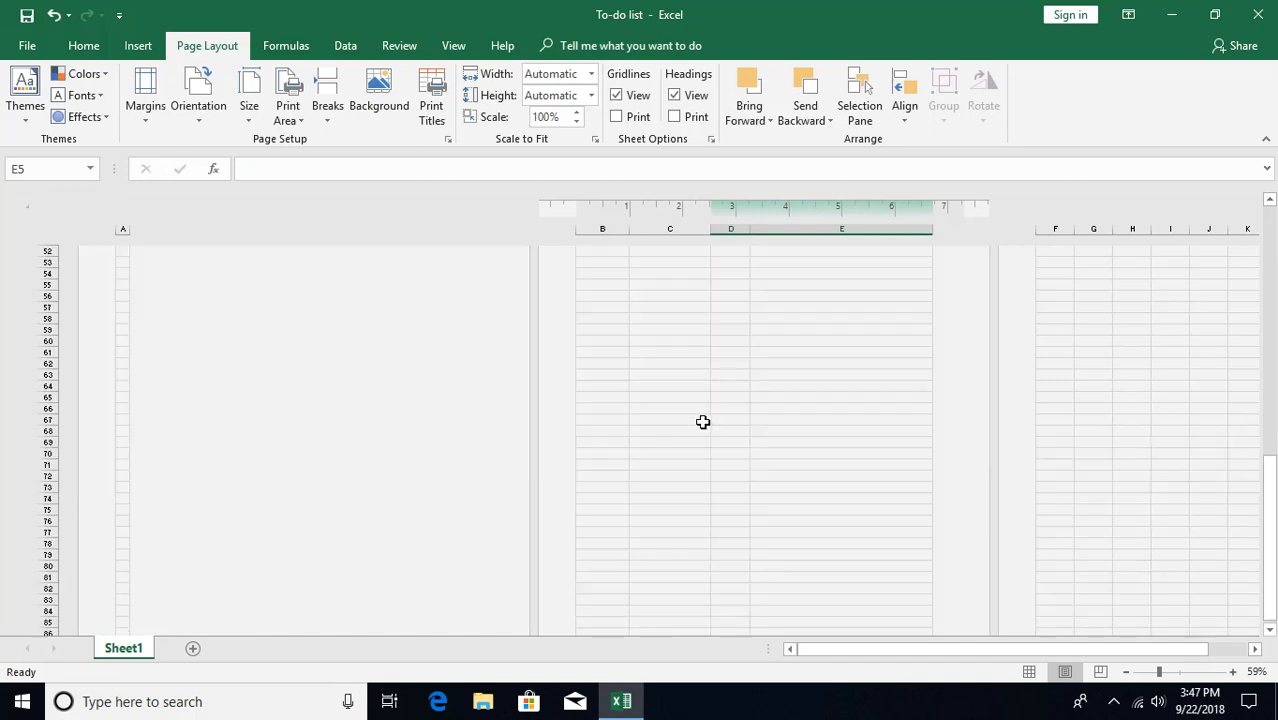
scroll(698, 421, up, 15)
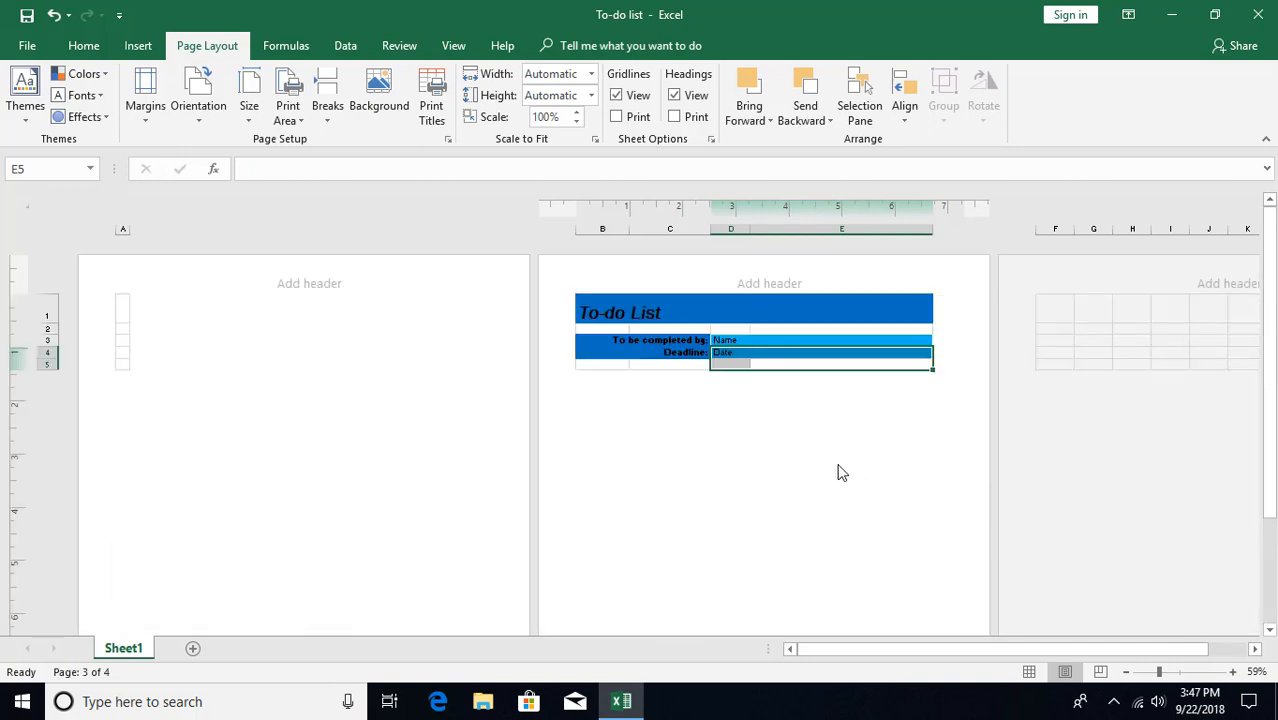
click(1029, 672)
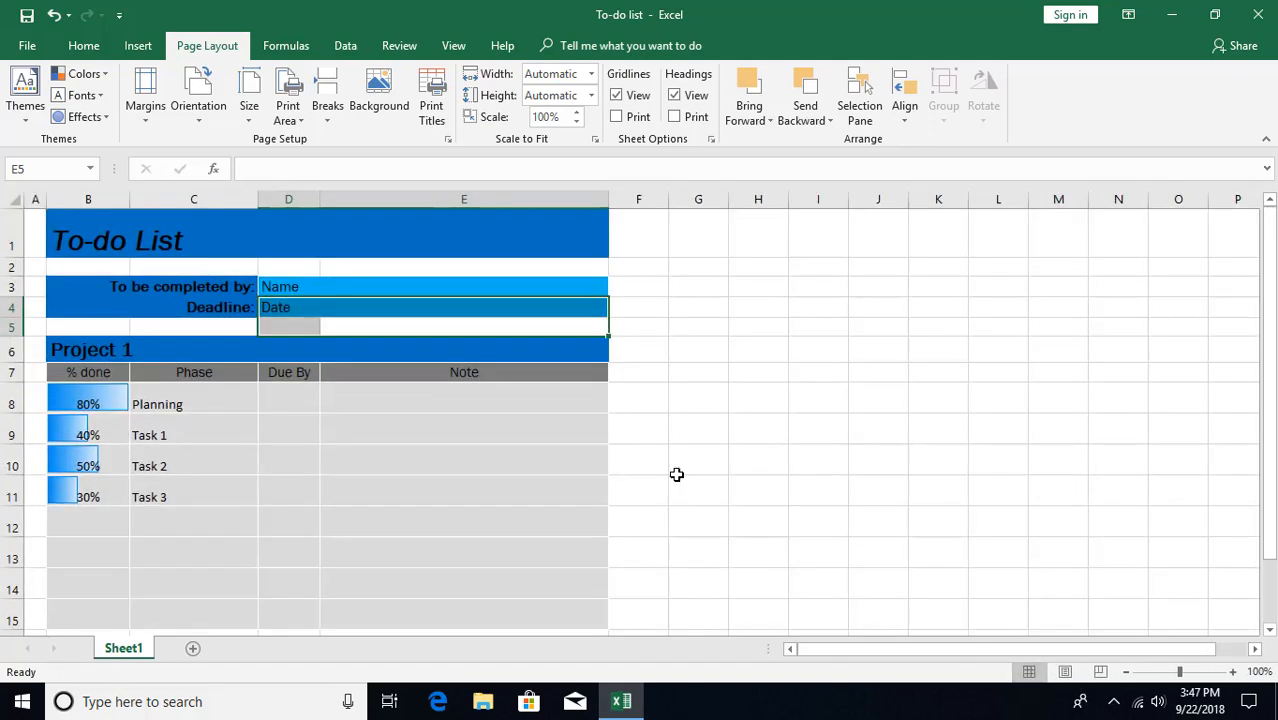
- Check every page of the To-do list in the print preview and return to the worksheet
click(27, 45)
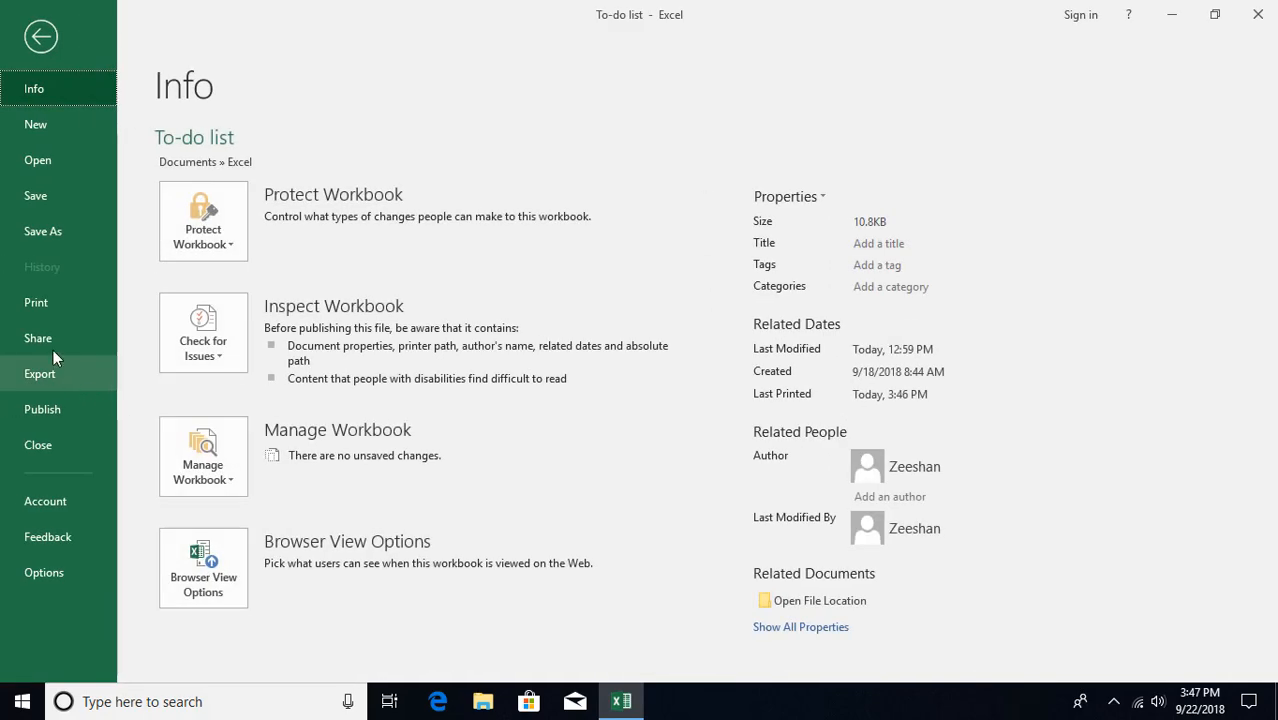
click(40, 304)
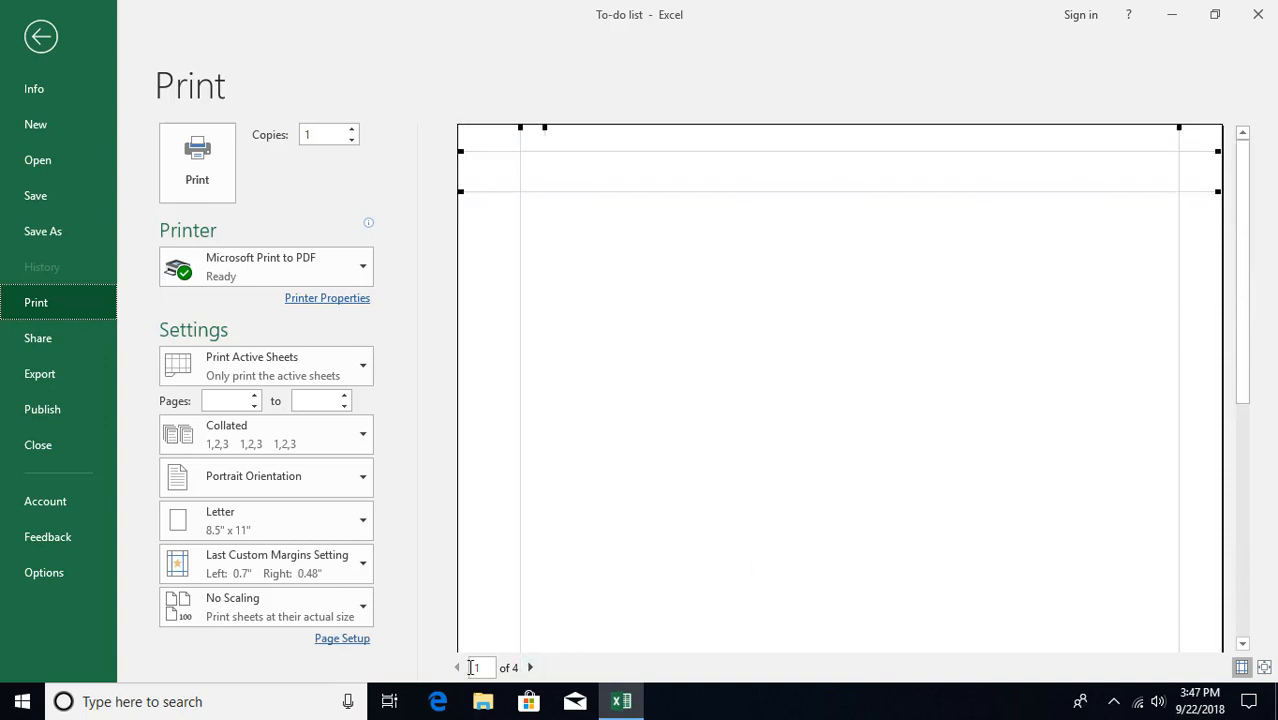
click(530, 667)
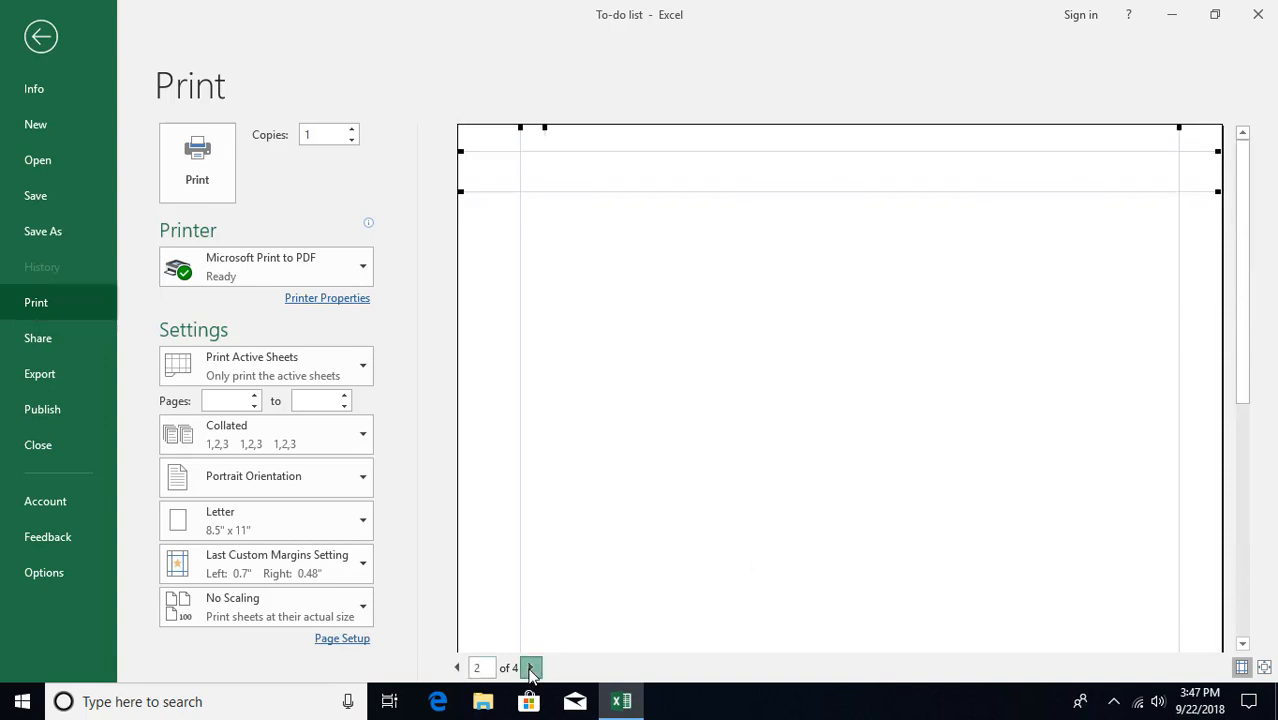
click(530, 667)
click(530, 667)
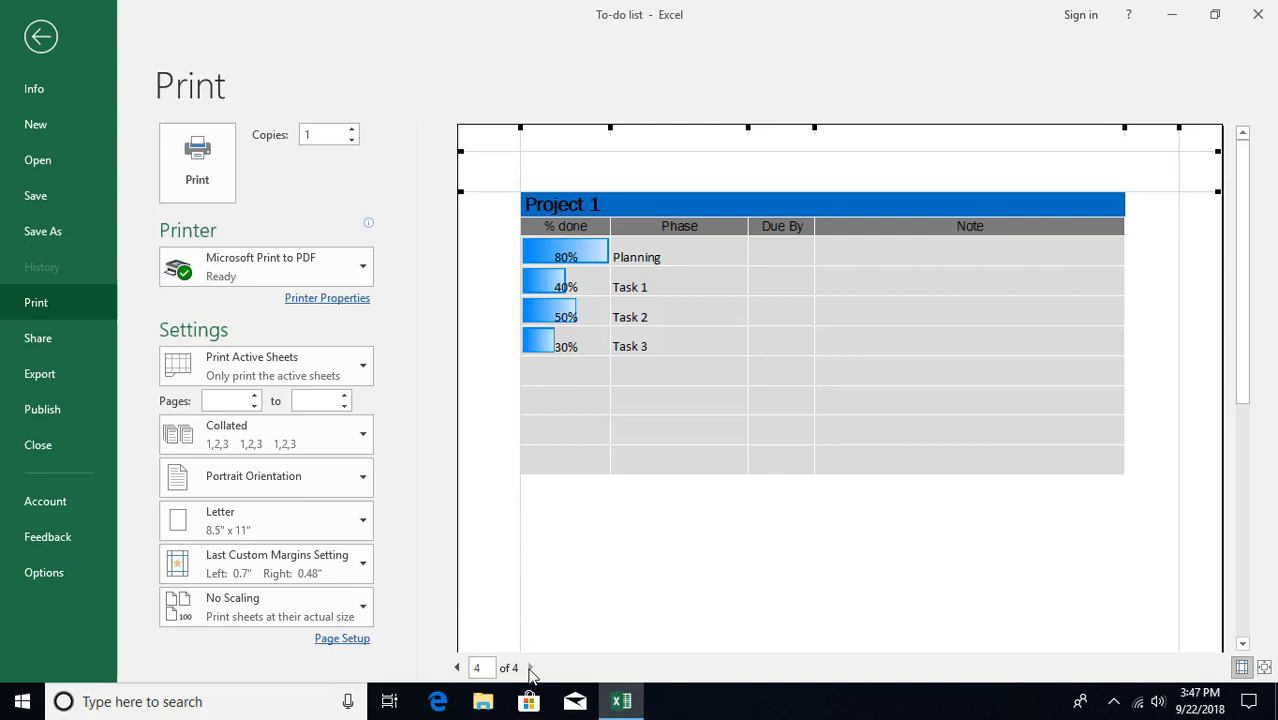
click(457, 667)
click(457, 667)
click(457, 667)
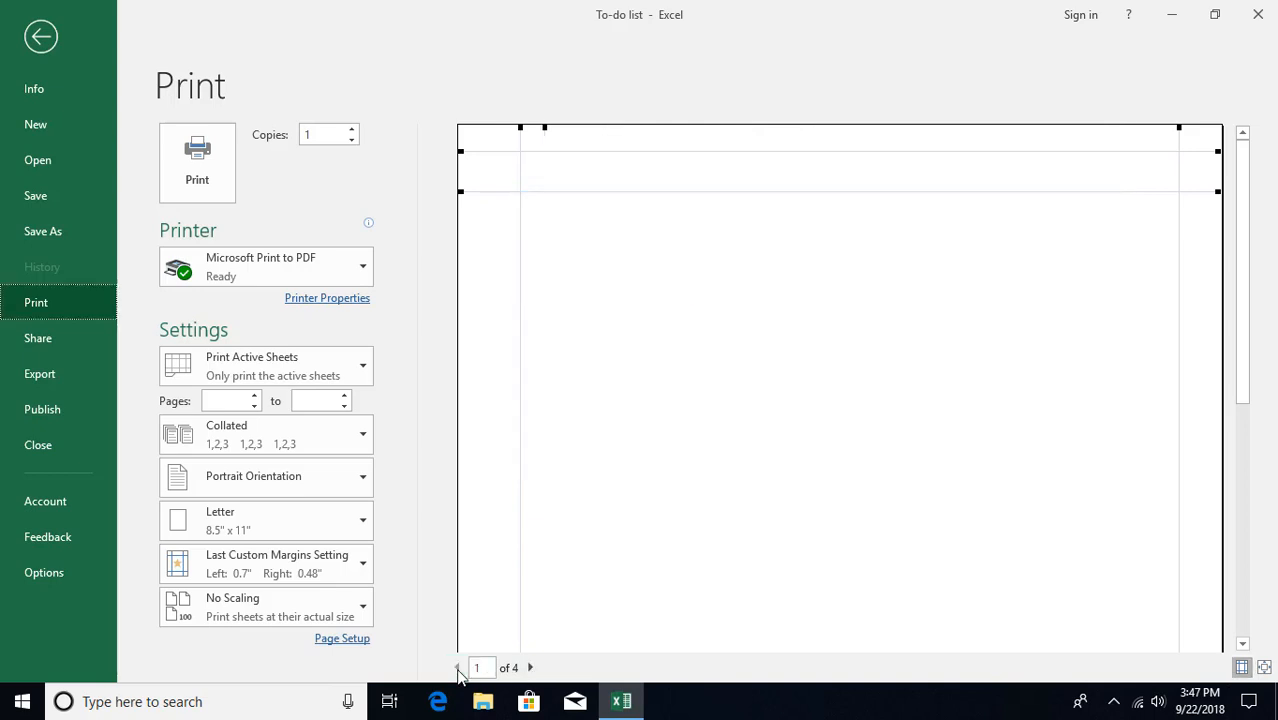
click(530, 667)
click(530, 667)
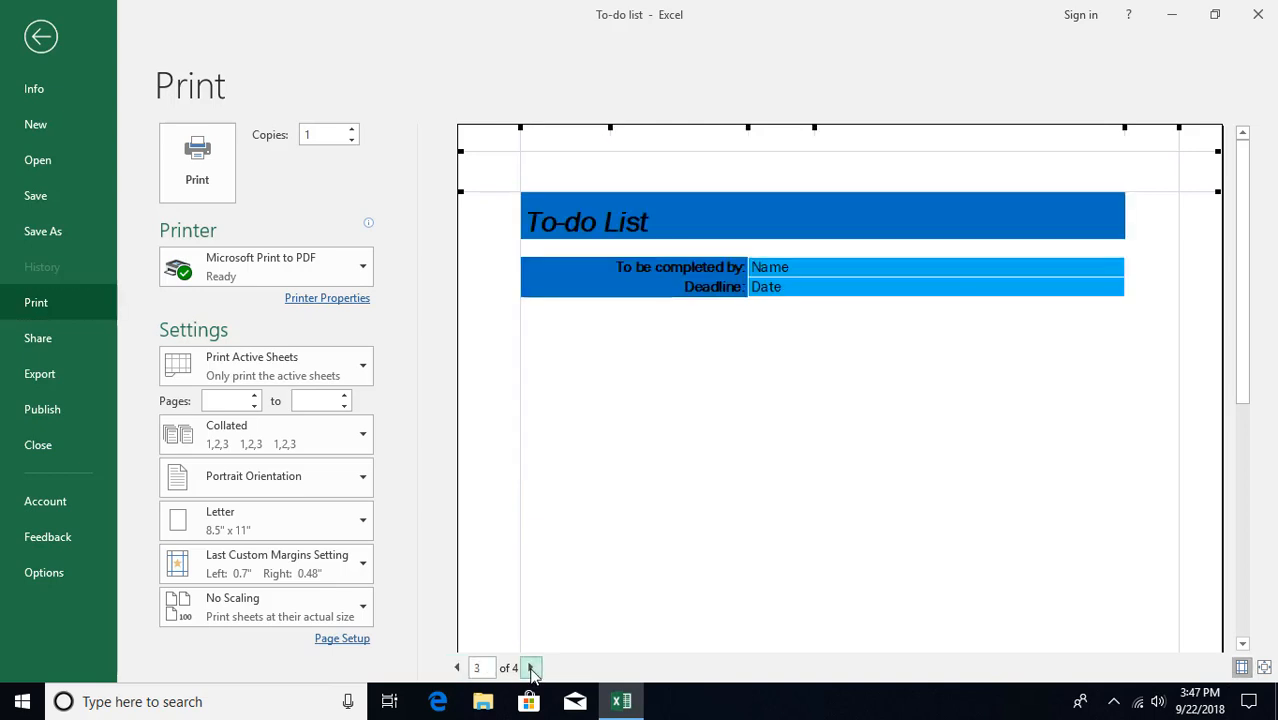
click(530, 667)
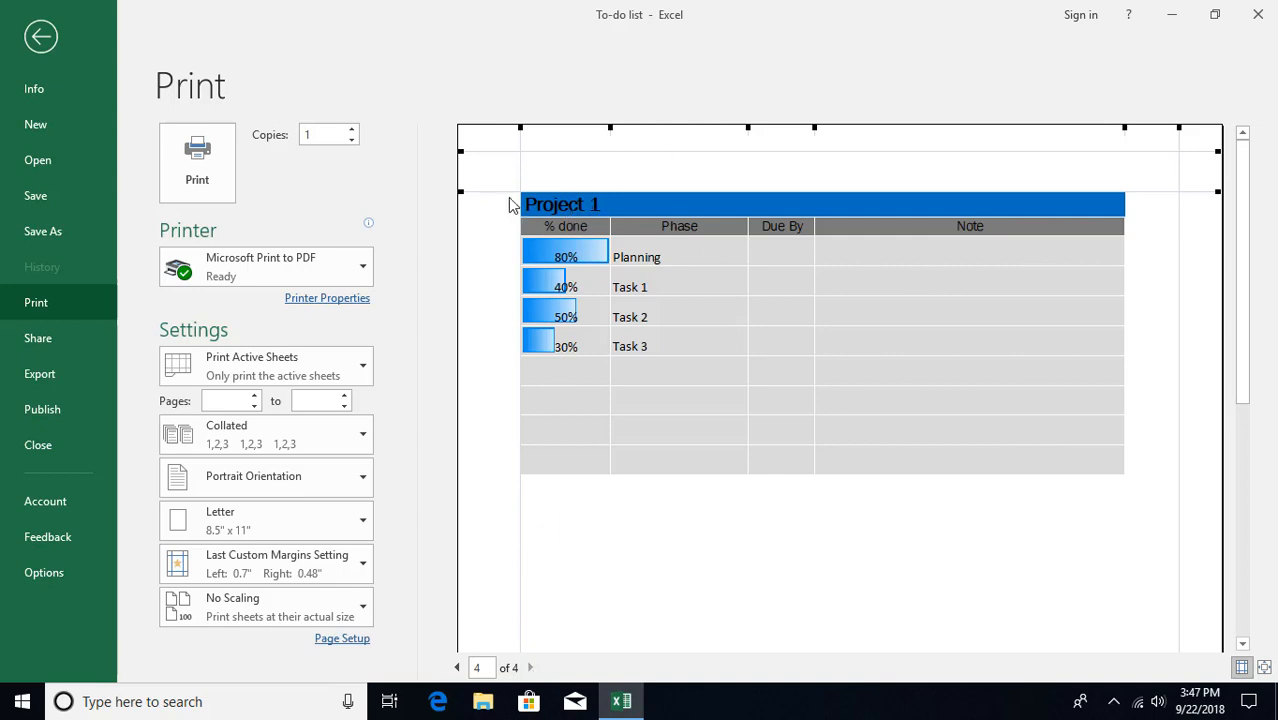
click(41, 37)
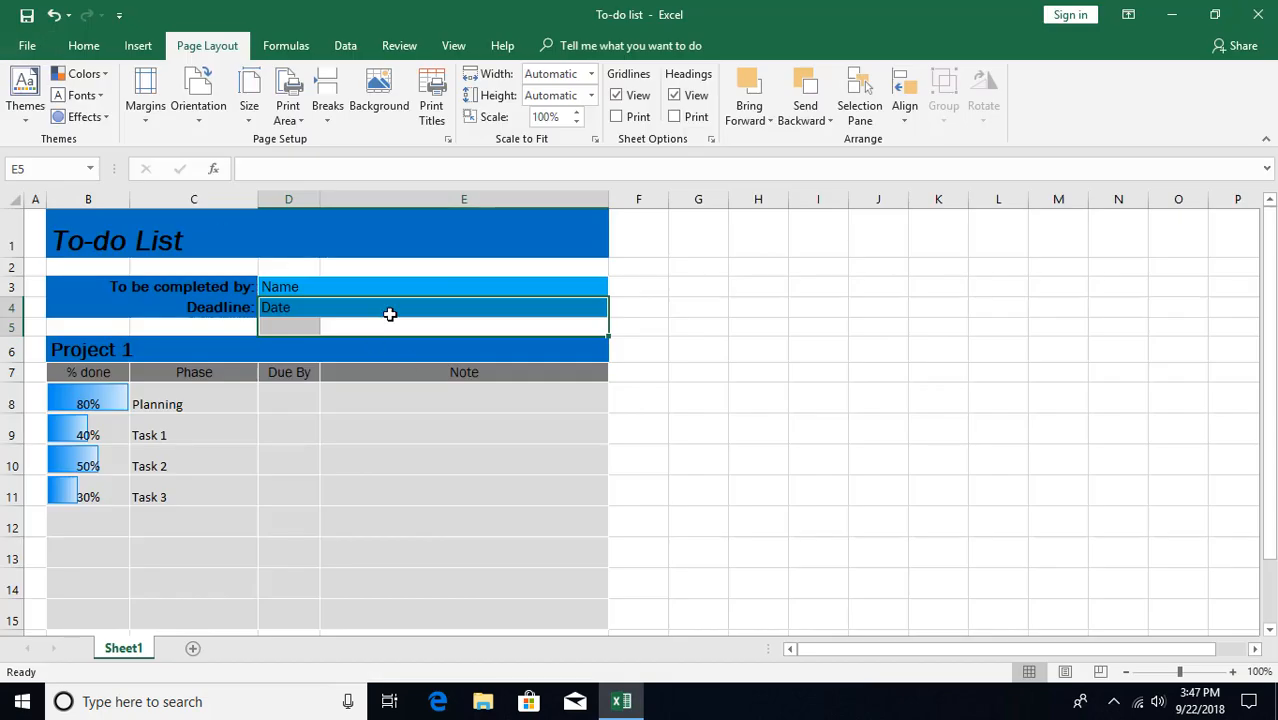
click(386, 306)
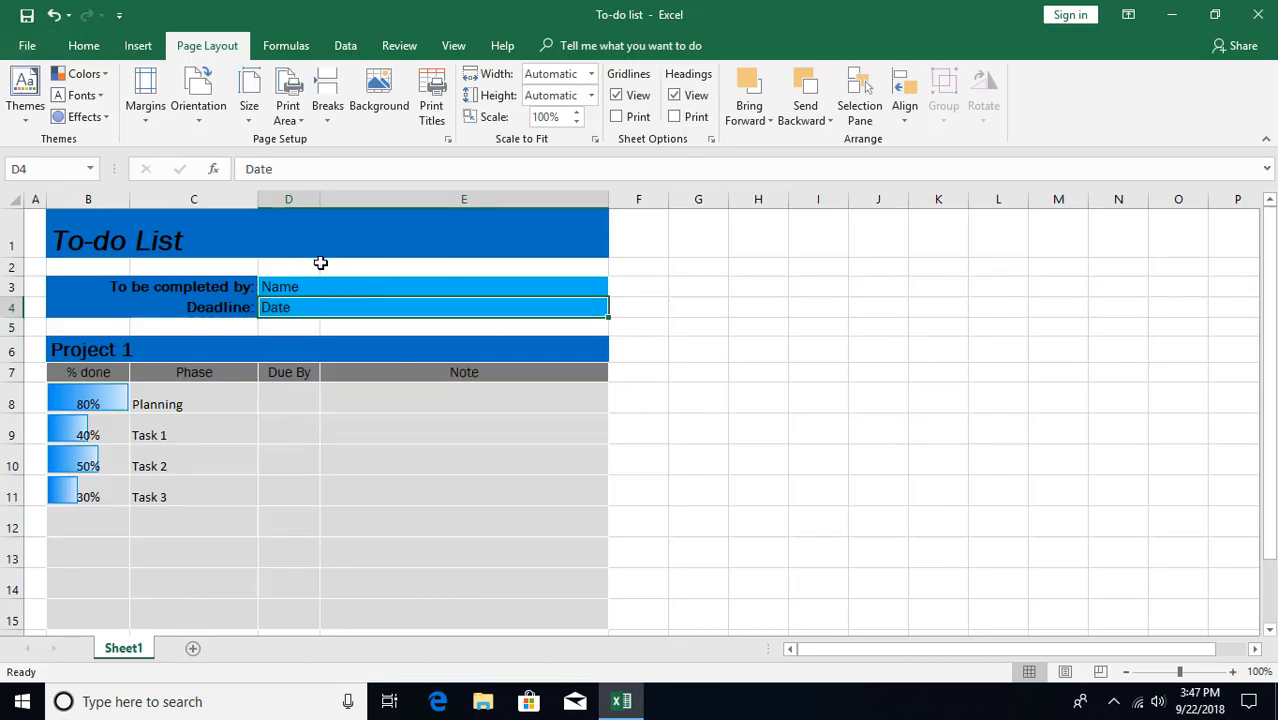
click(292, 118)
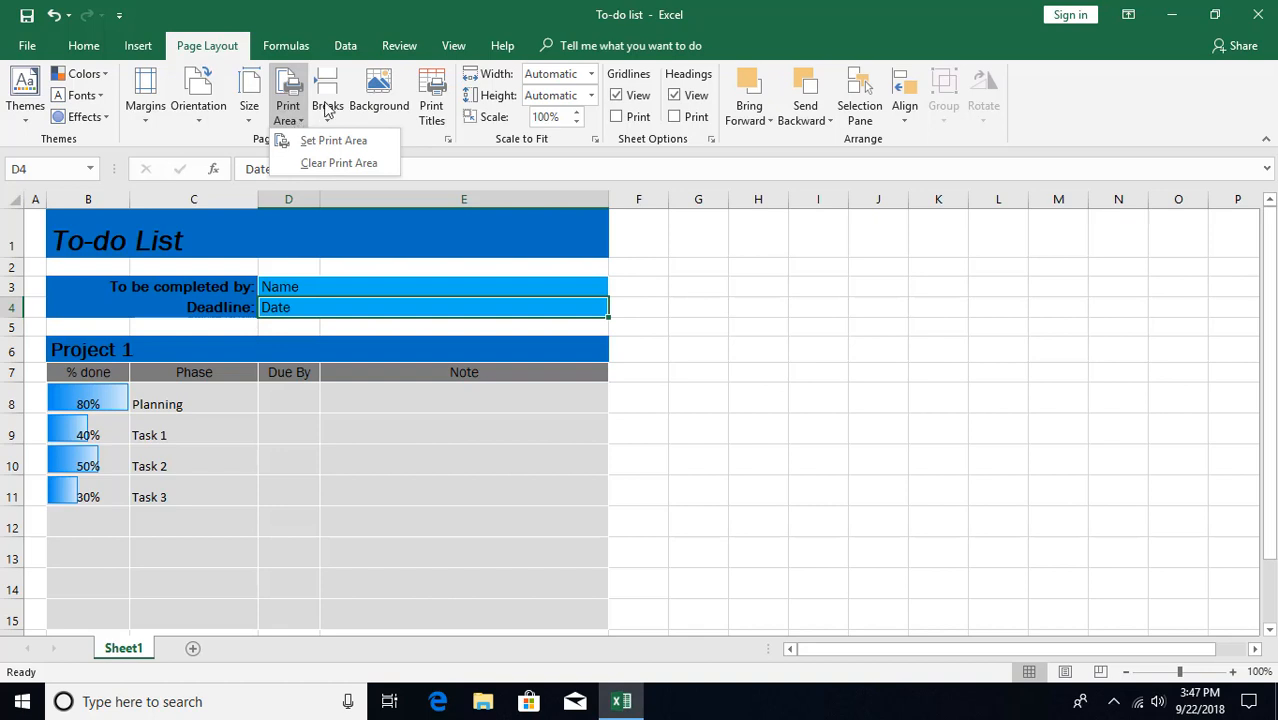
click(326, 118)
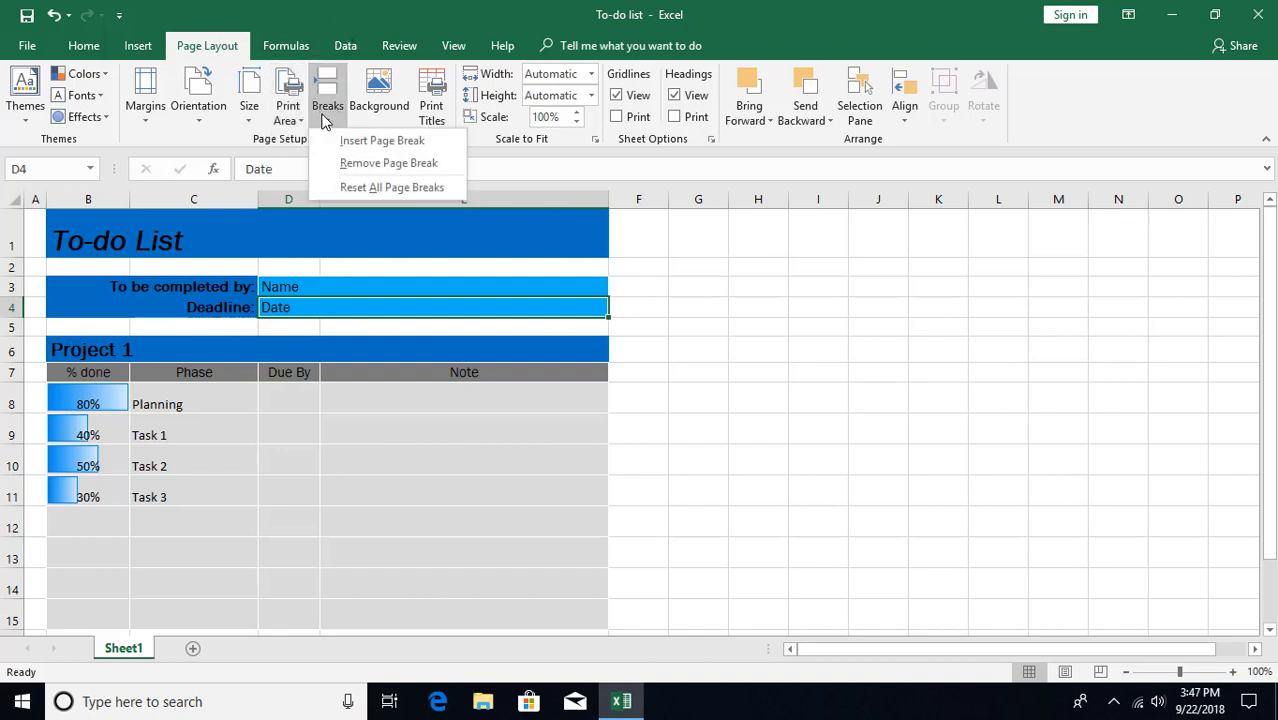
click(358, 19)
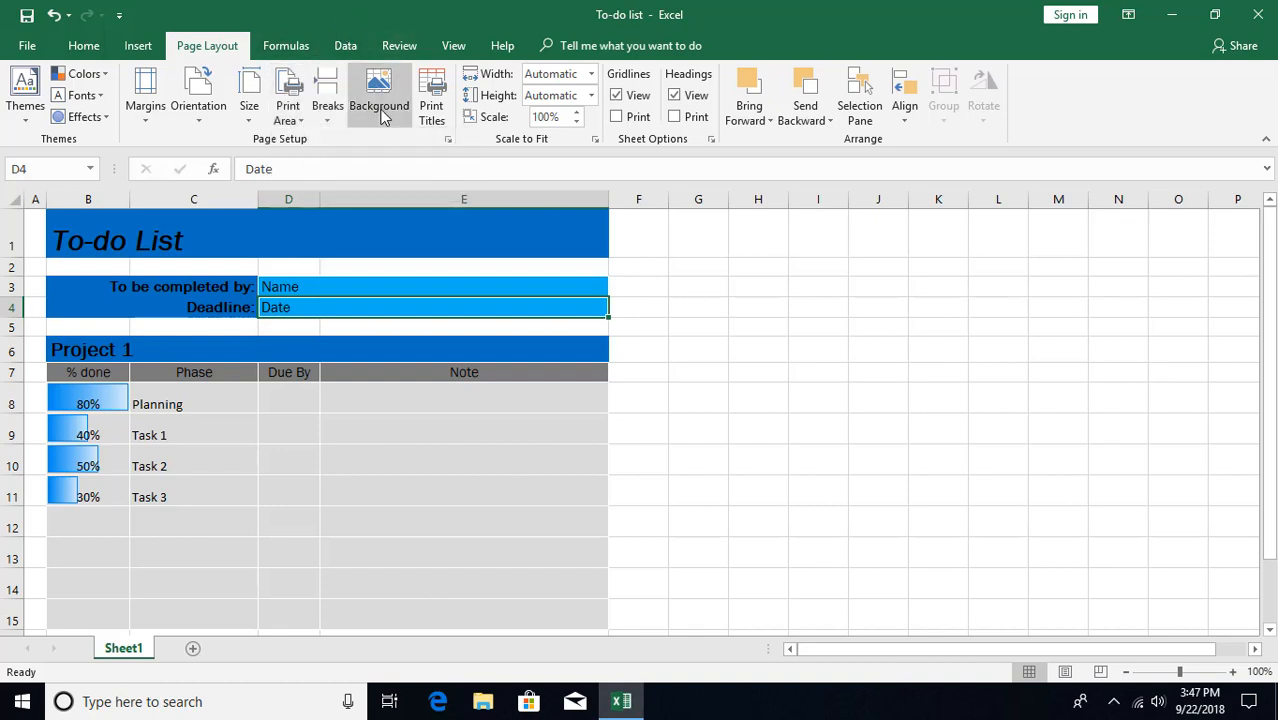
- In Page Setup, try fit-to-page scaling and review the paper size and print quality choices
click(448, 139)
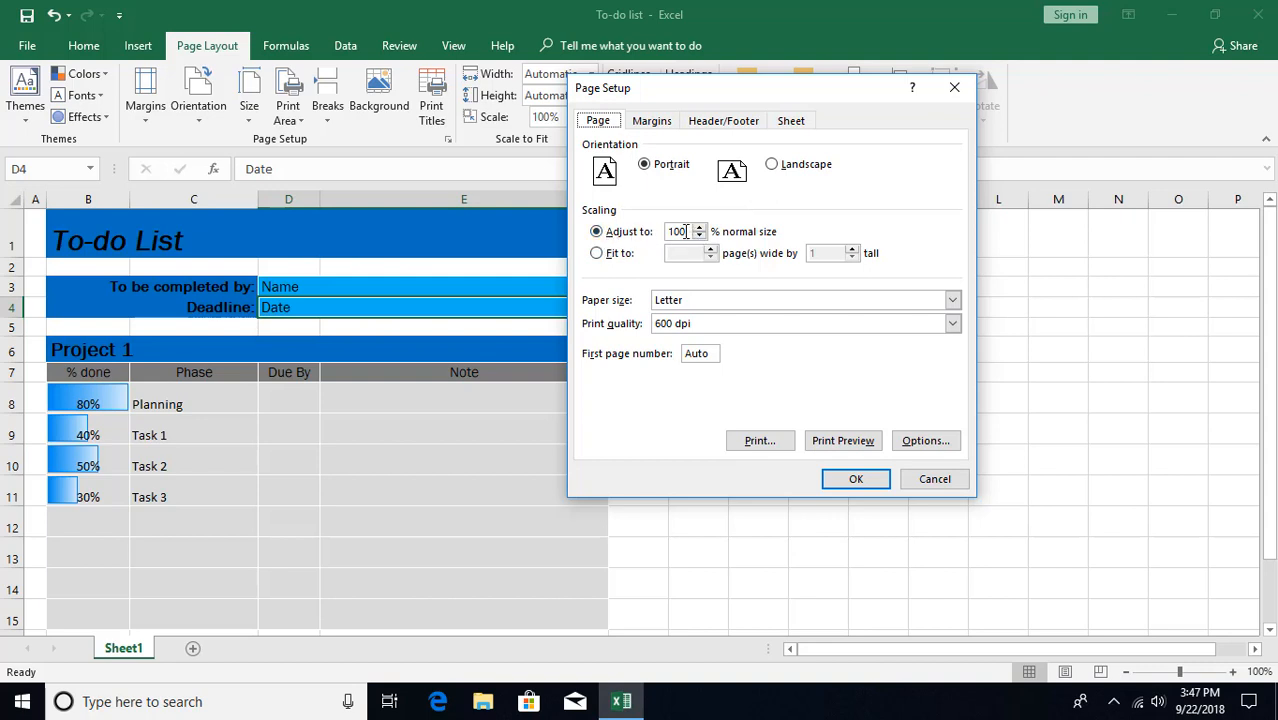
click(597, 254)
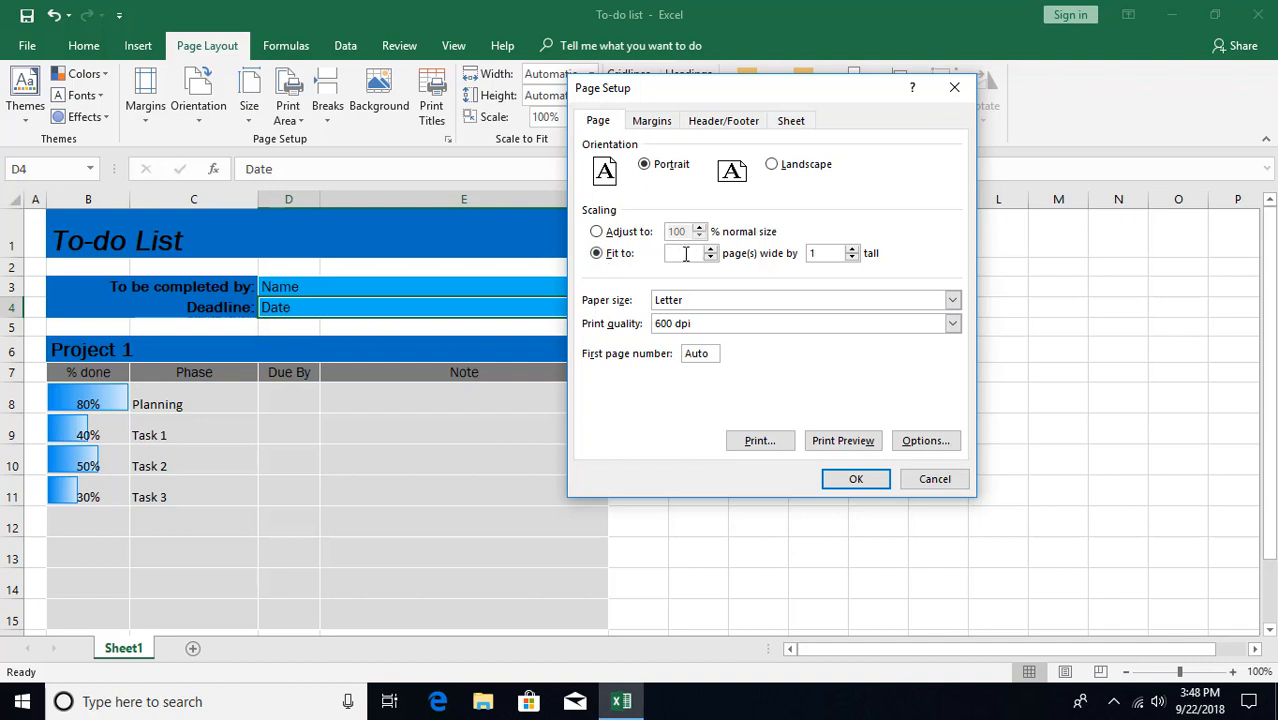
click(713, 300)
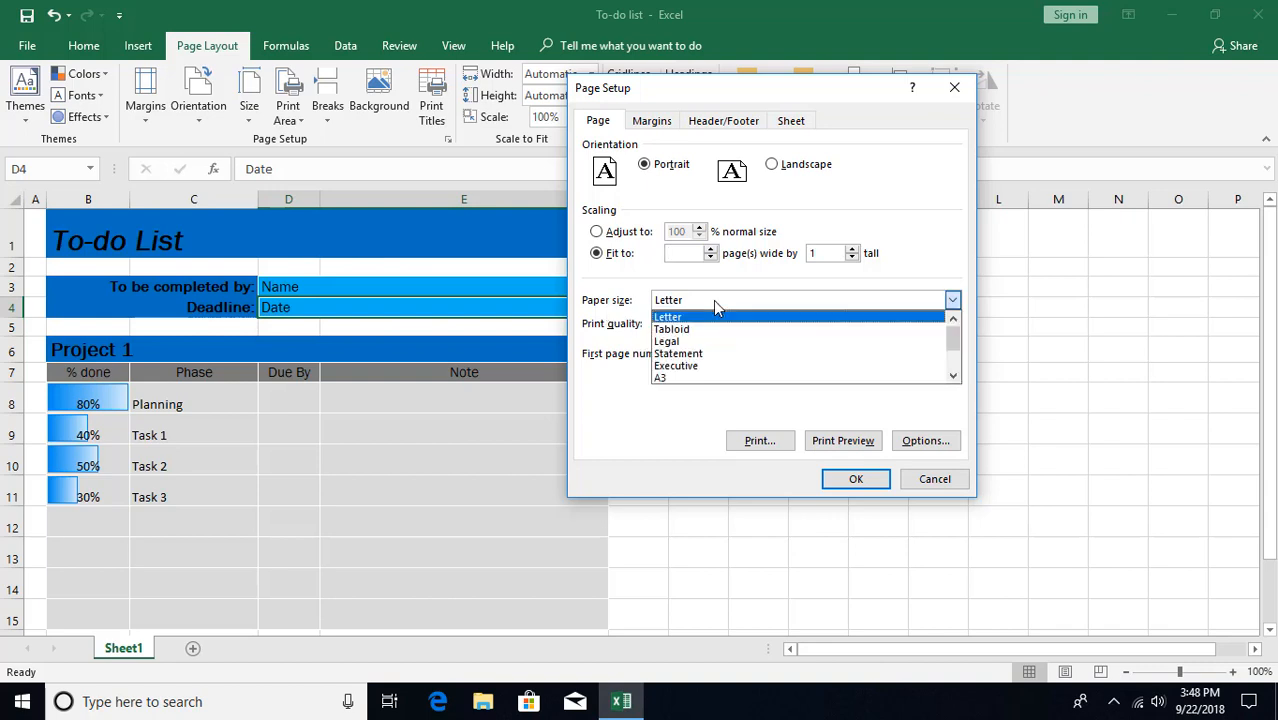
click(638, 305)
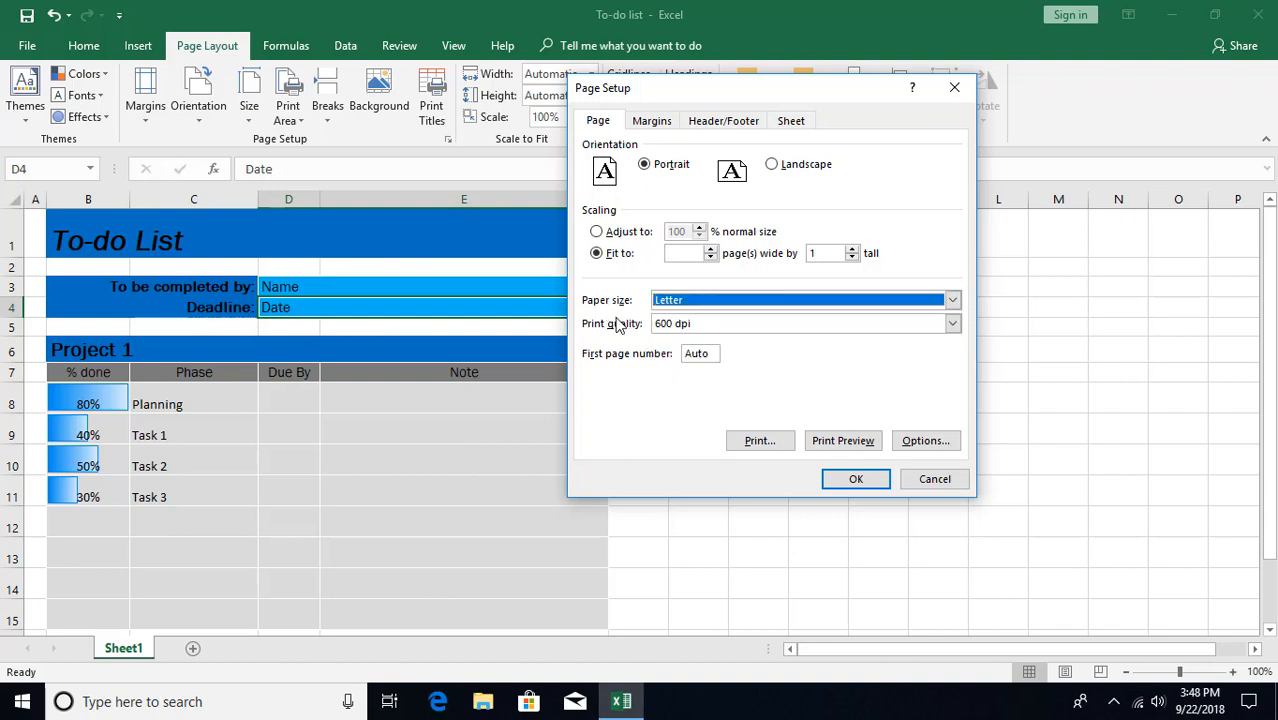
click(710, 328)
click(710, 339)
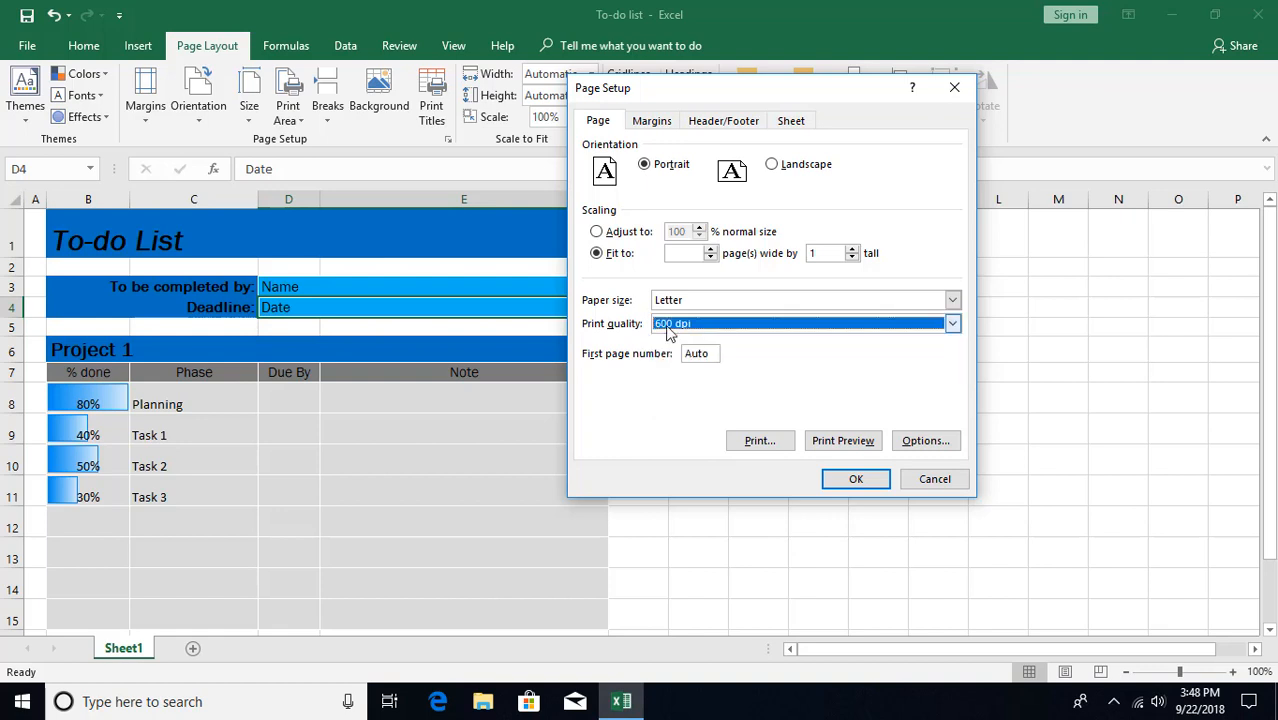
- Try centering the printout on the page both horizontally and vertically in the margin settings
click(656, 124)
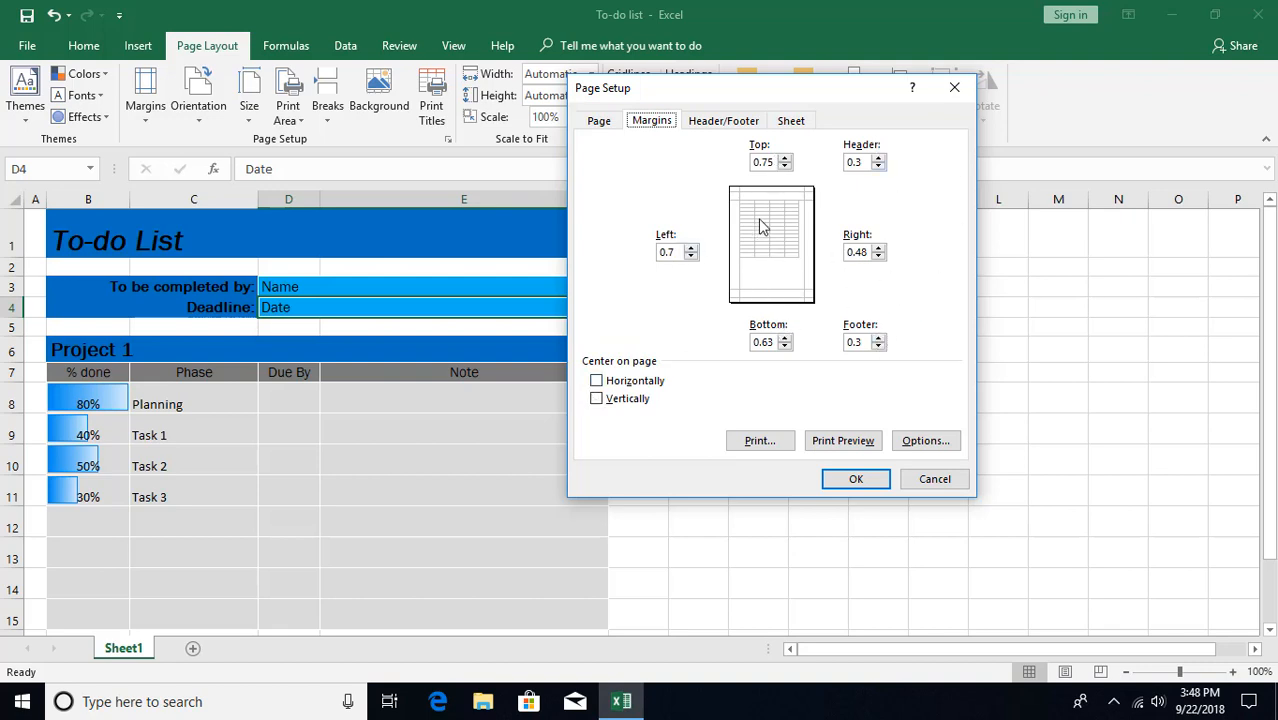
click(596, 383)
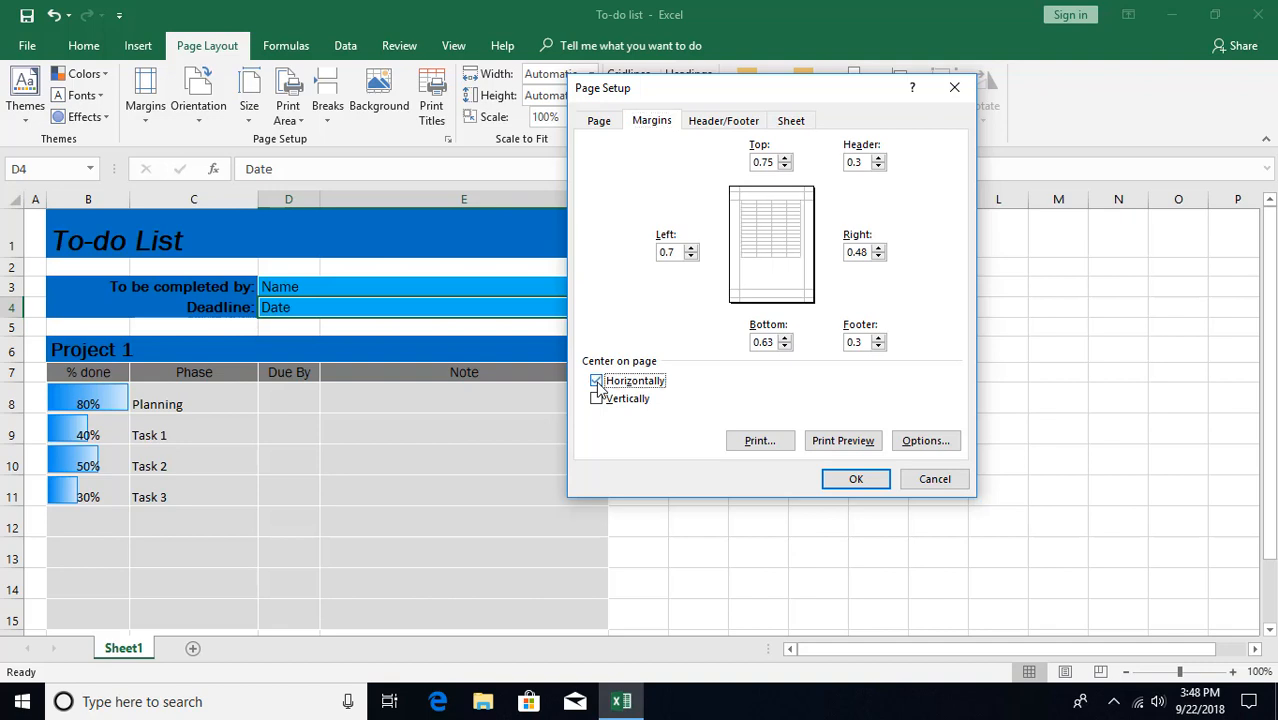
click(601, 400)
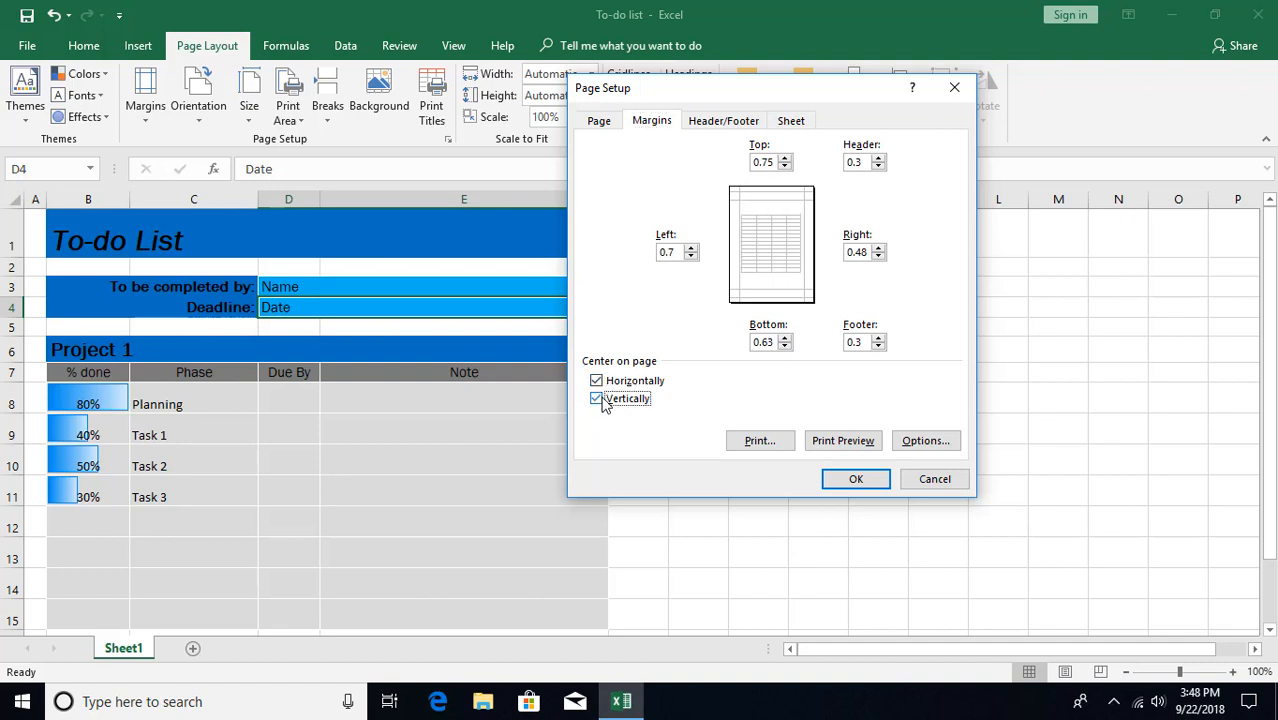
- Review the header, footer and sheet print options, and close Page Setup without applying changes
click(722, 127)
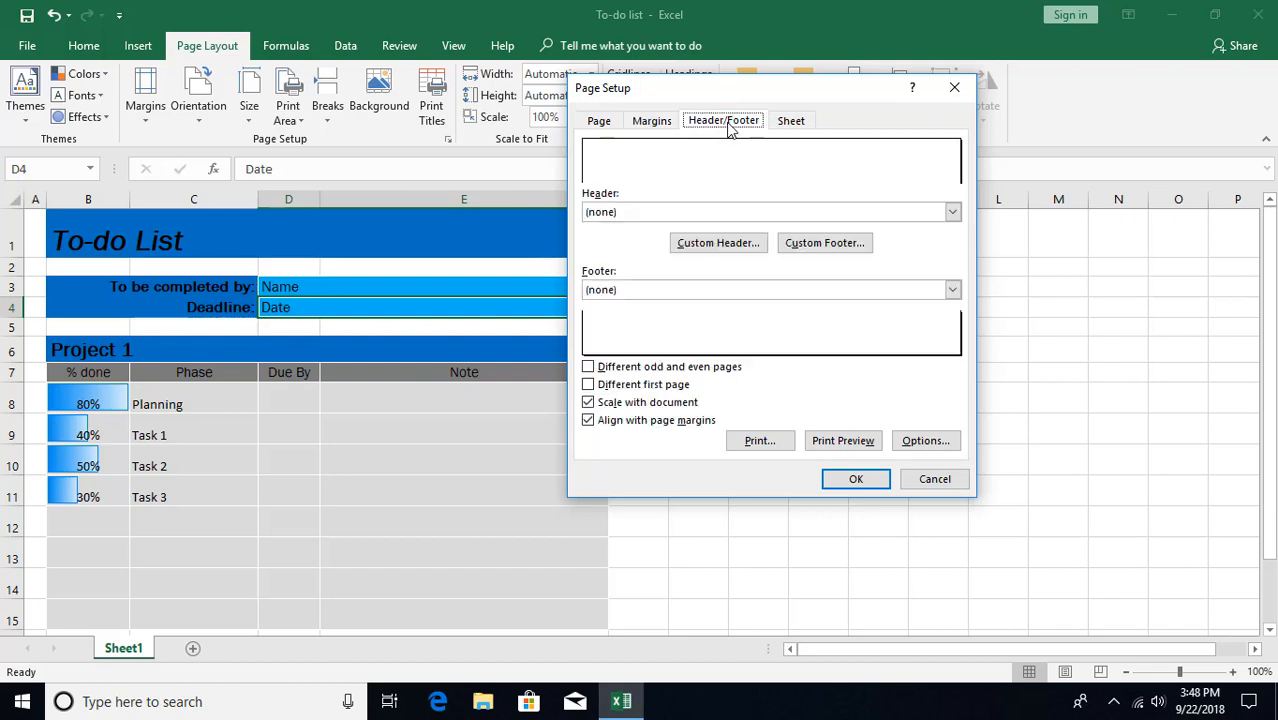
click(792, 121)
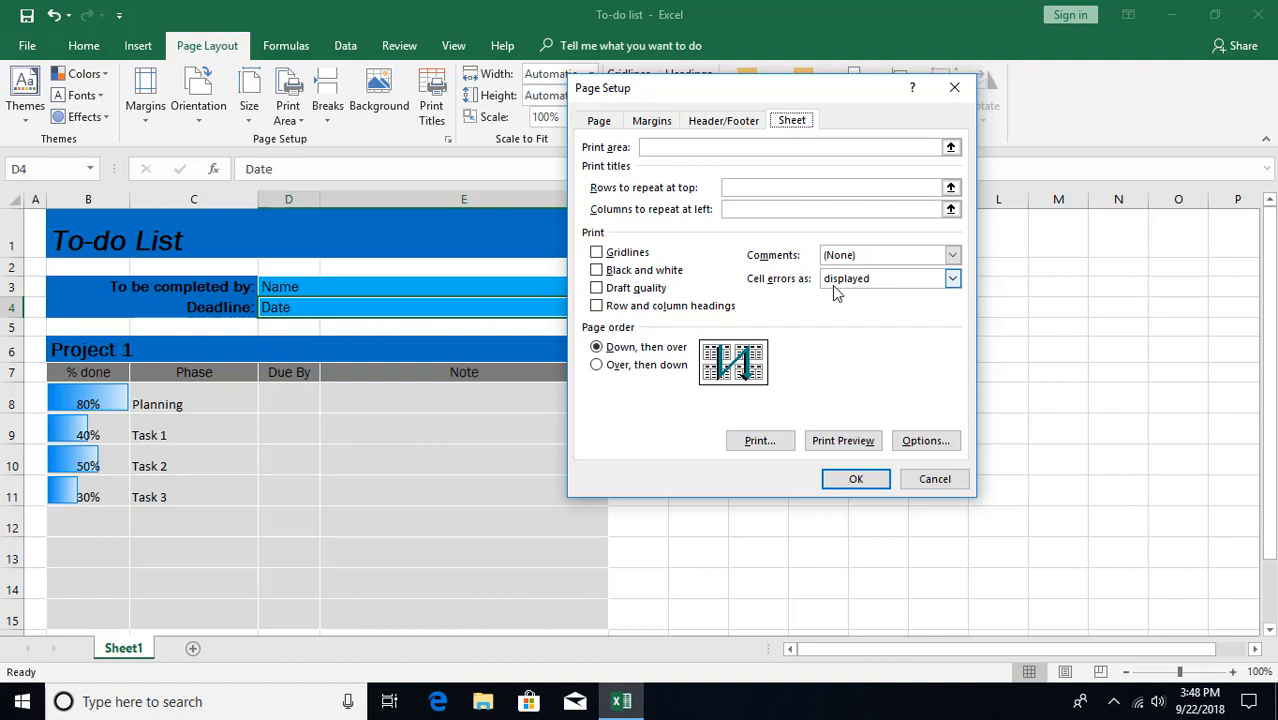
click(934, 479)
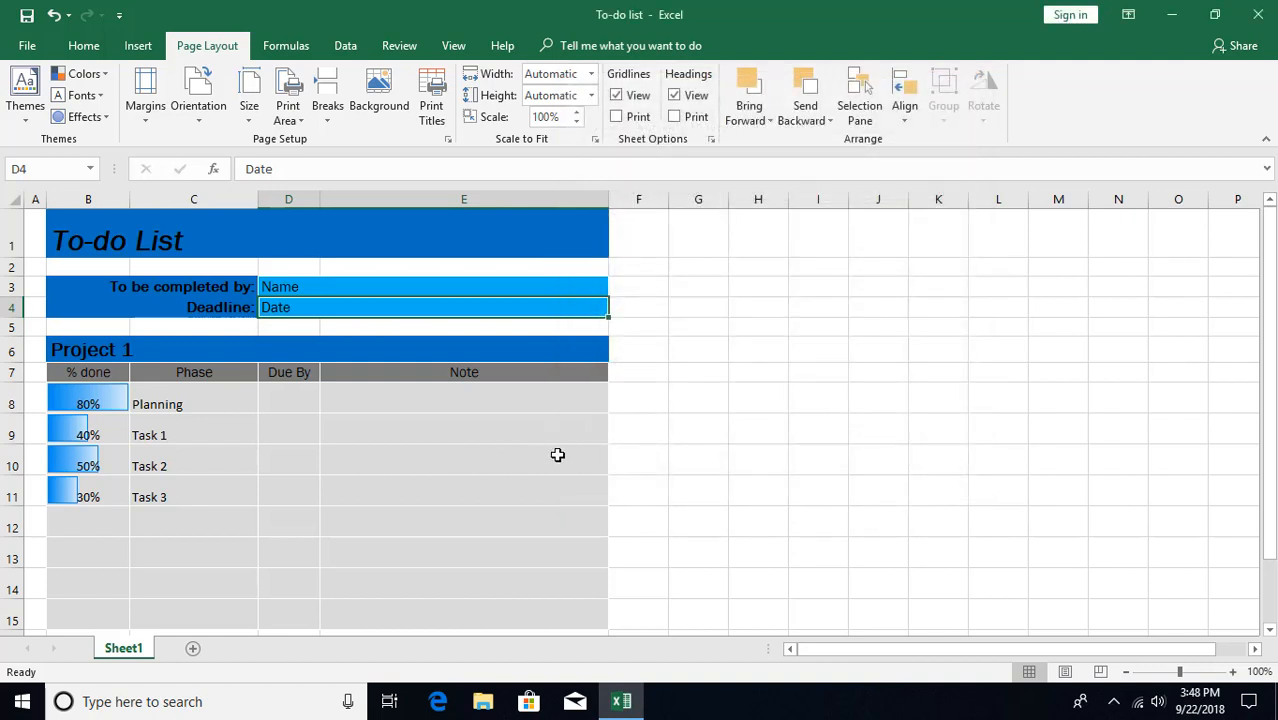
- Close the To-do list workbook and open SampleXLSFile_212kb from the recent files in File Explorer
click(1256, 15)
click(483, 701)
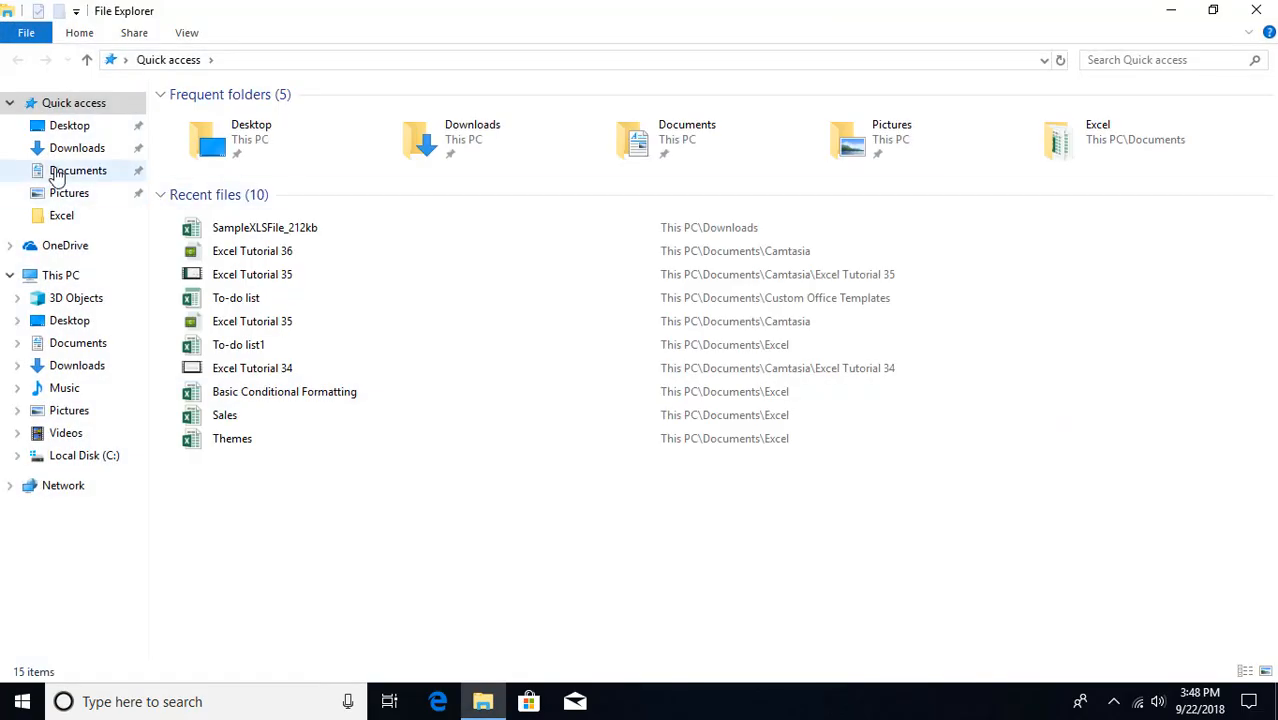
double_click(297, 227)
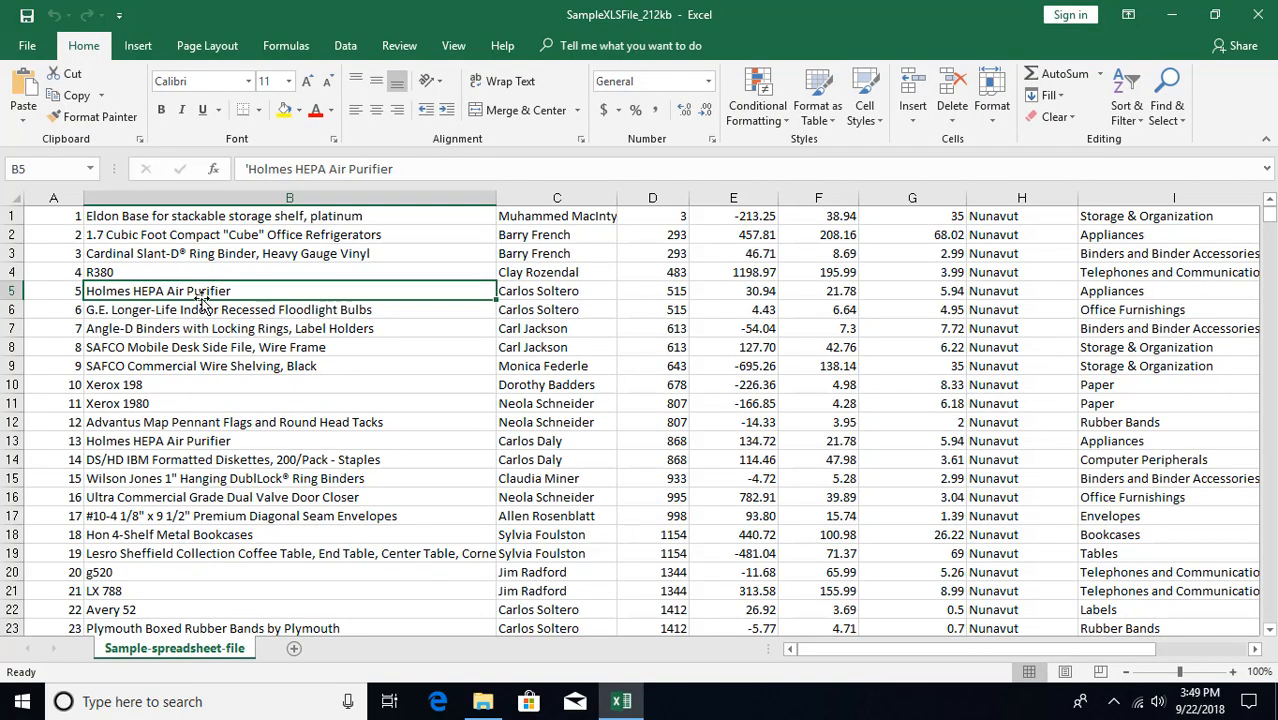
- Insert a blank row above the first row of data and enter "Sr No" in cell A1
click(61, 221)
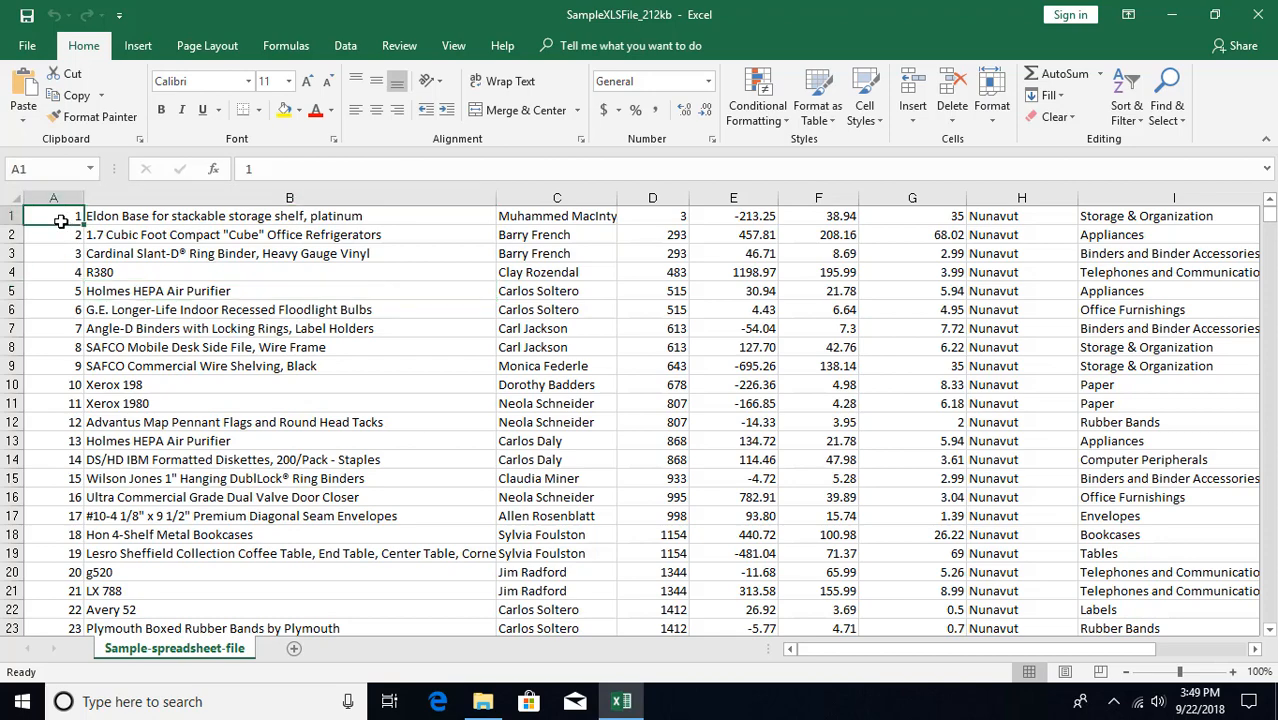
key(alt+i)
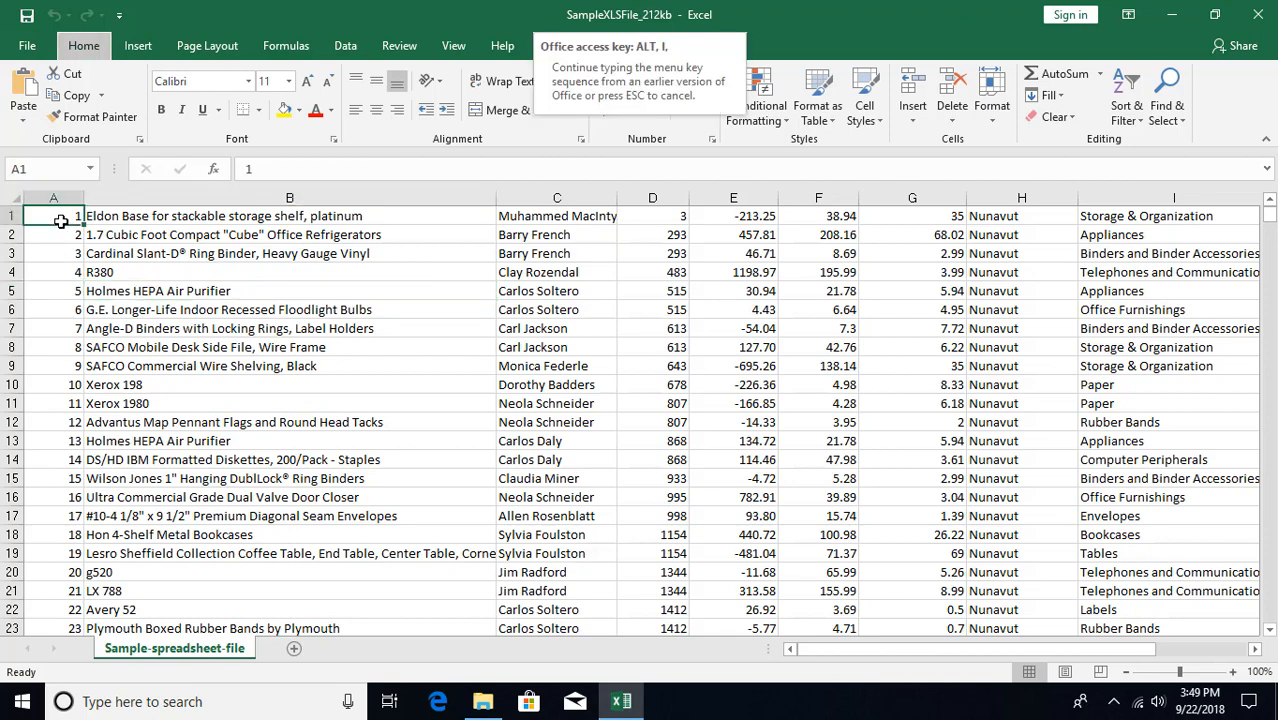
key(r)
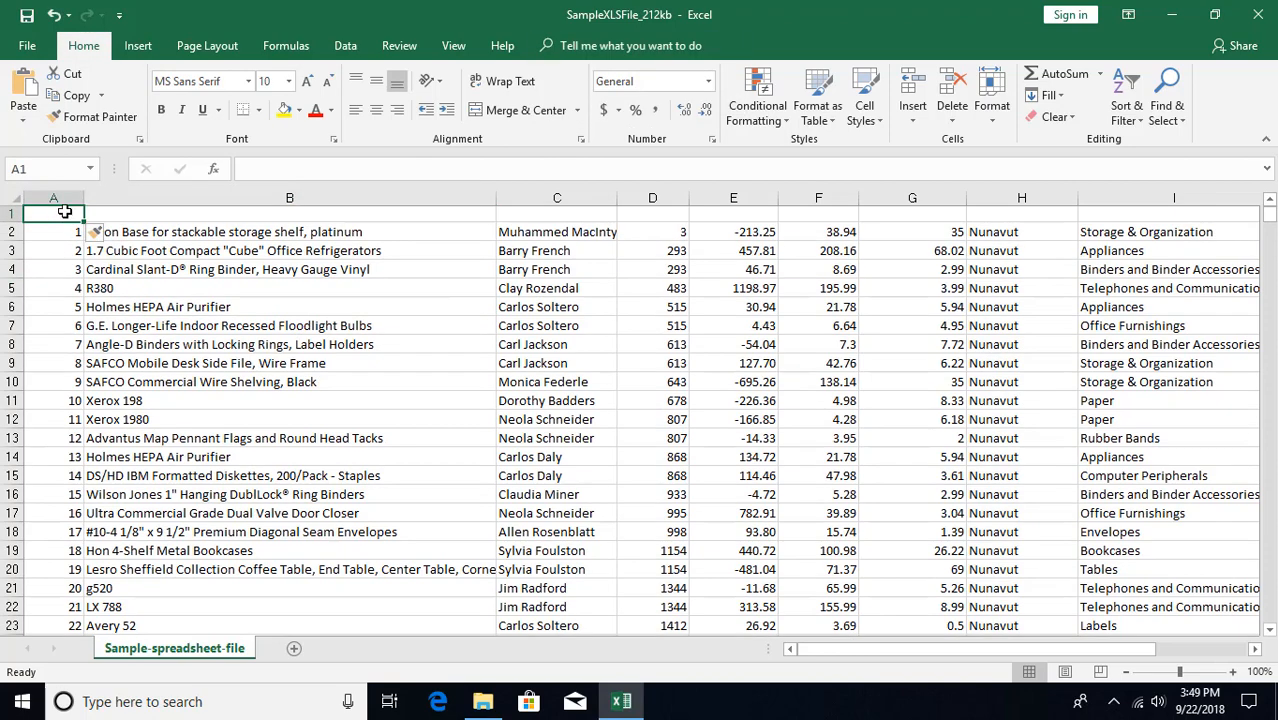
text(Sr N)
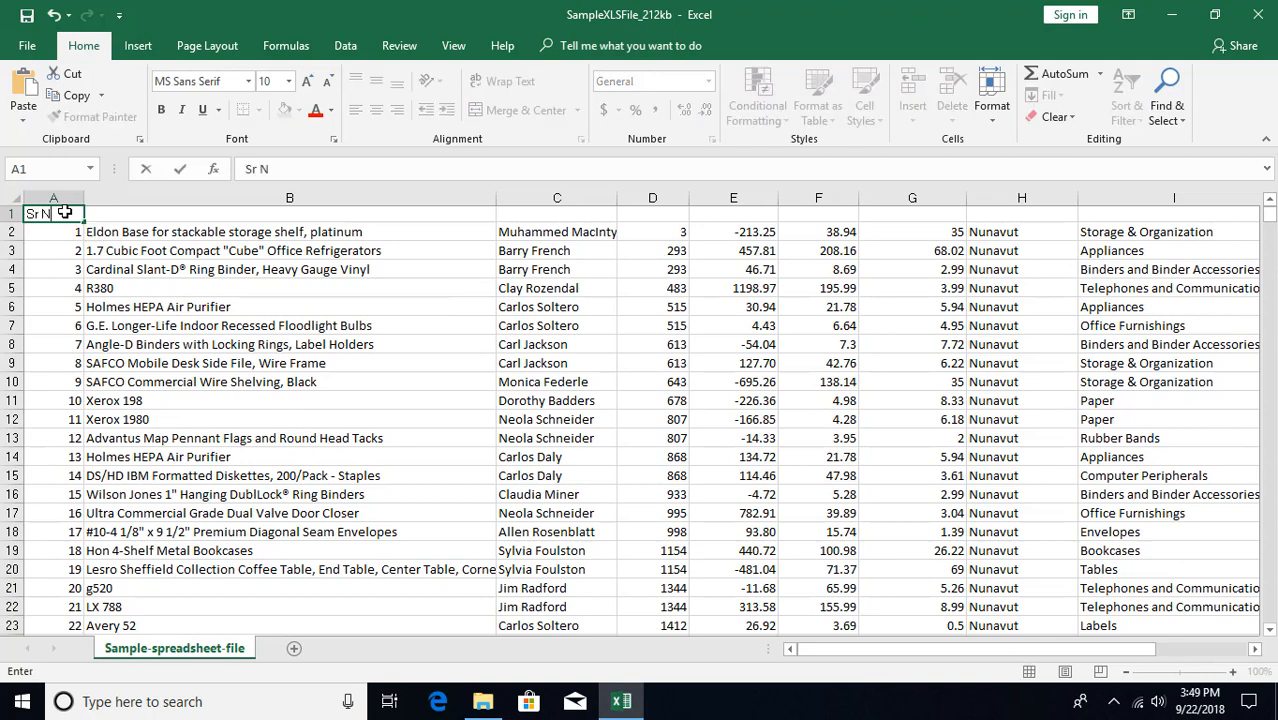
text(o)
click(64, 212)
key(Tab)
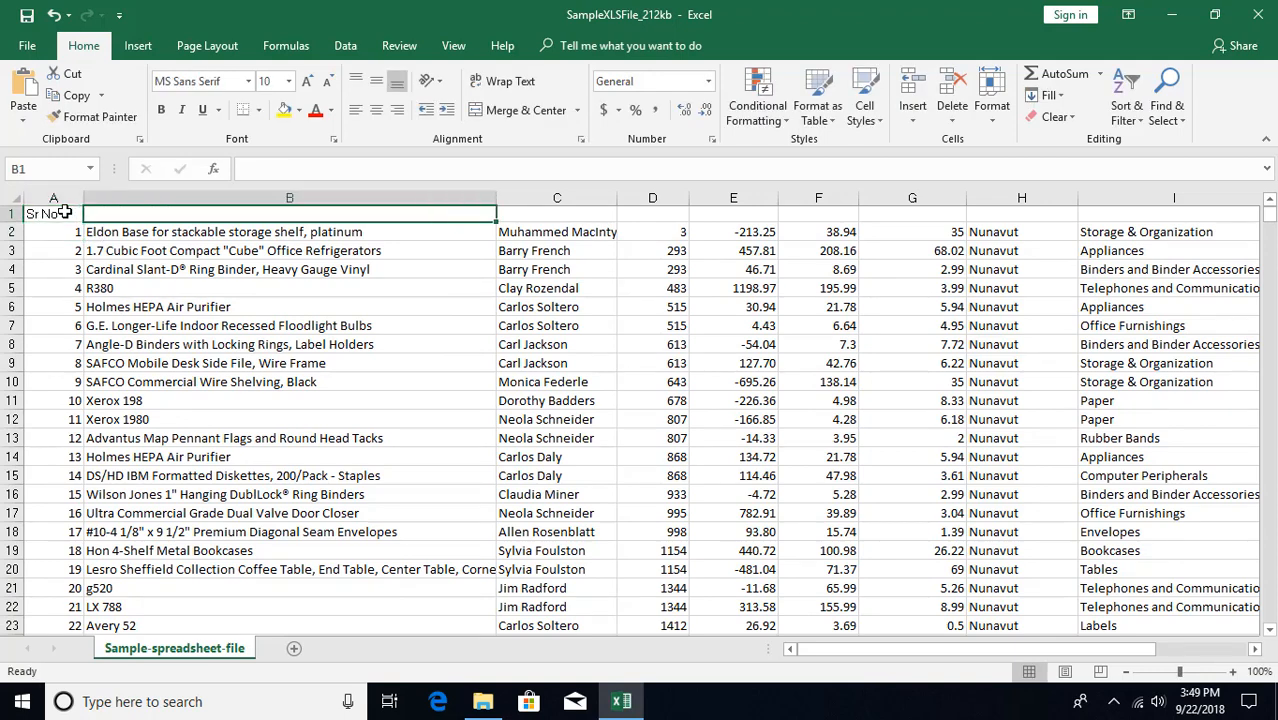
- Enter "Heading 1" in cell B1 and fill the heading series across row 1 to column J
text(Heading 1)
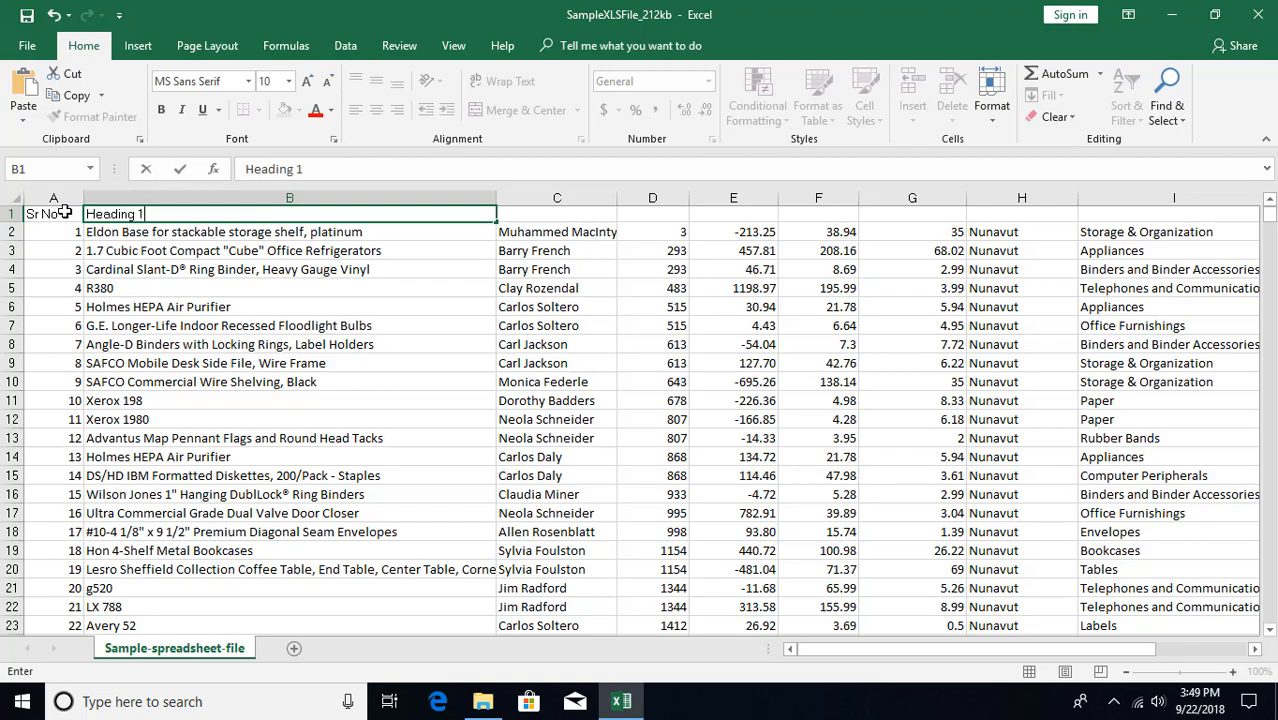
key(Return)
key(Up)
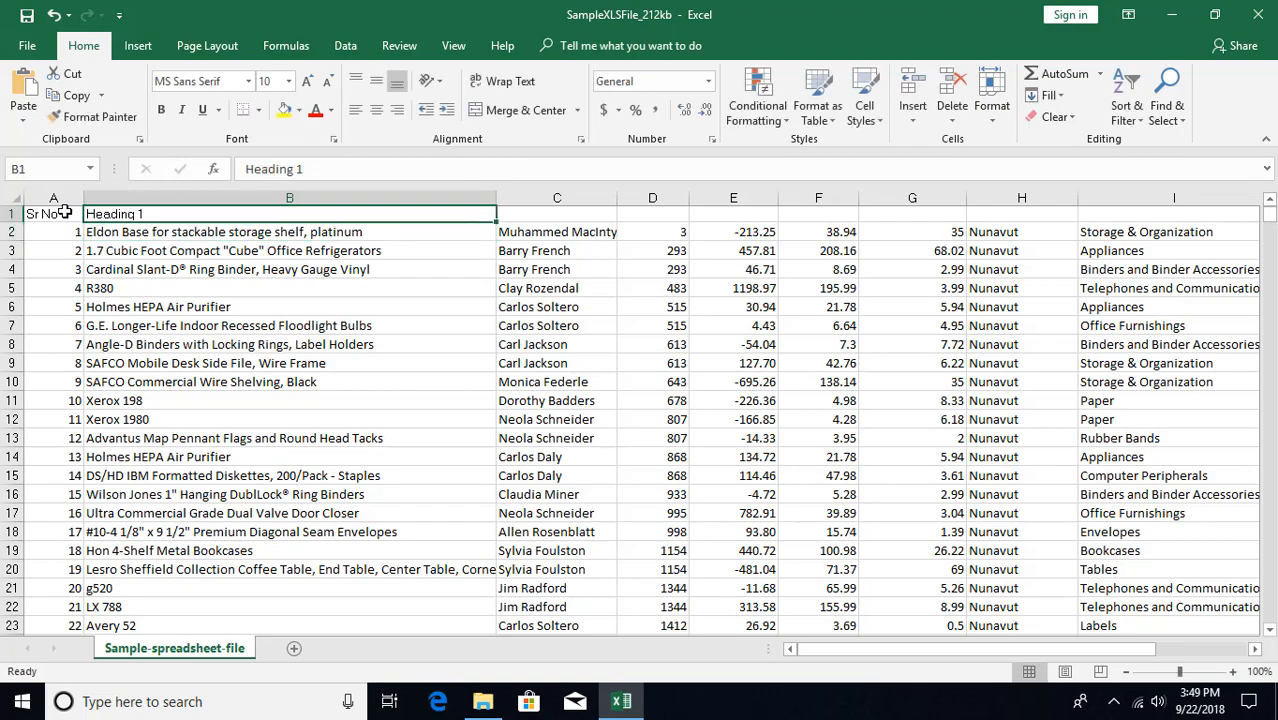
scroll(220, 246, down, 3)
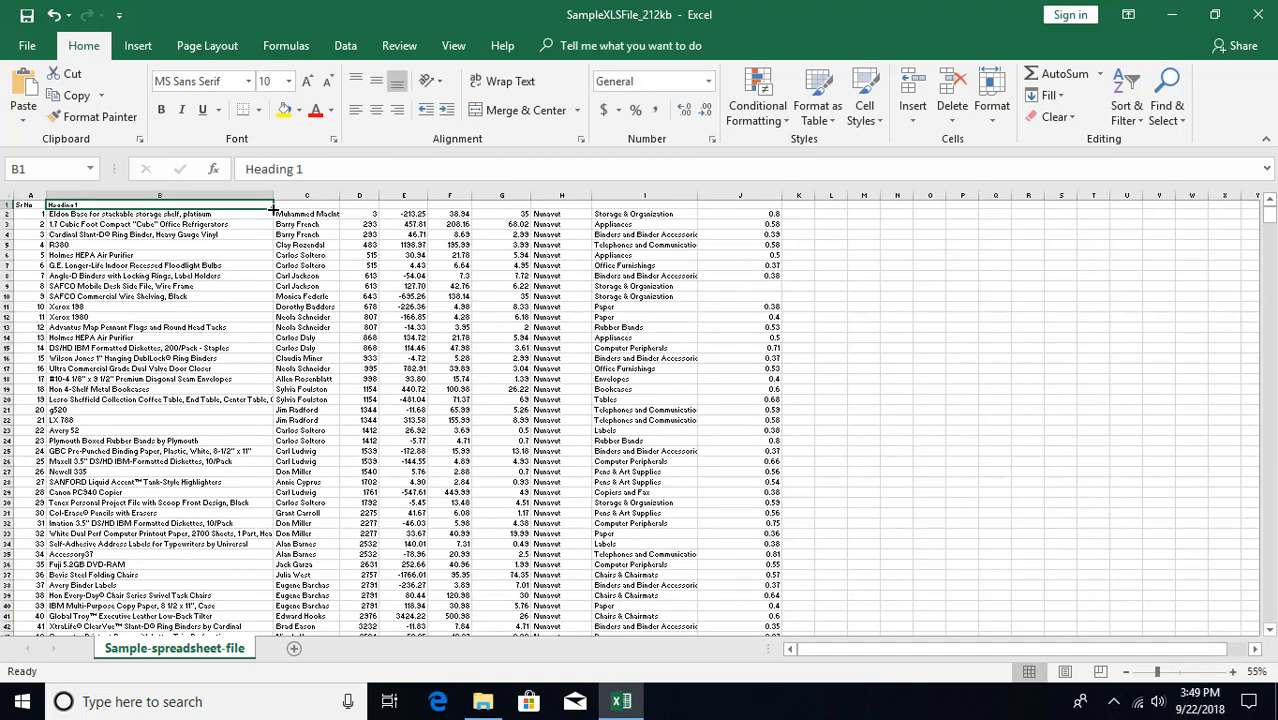
drag(271, 209, 748, 205)
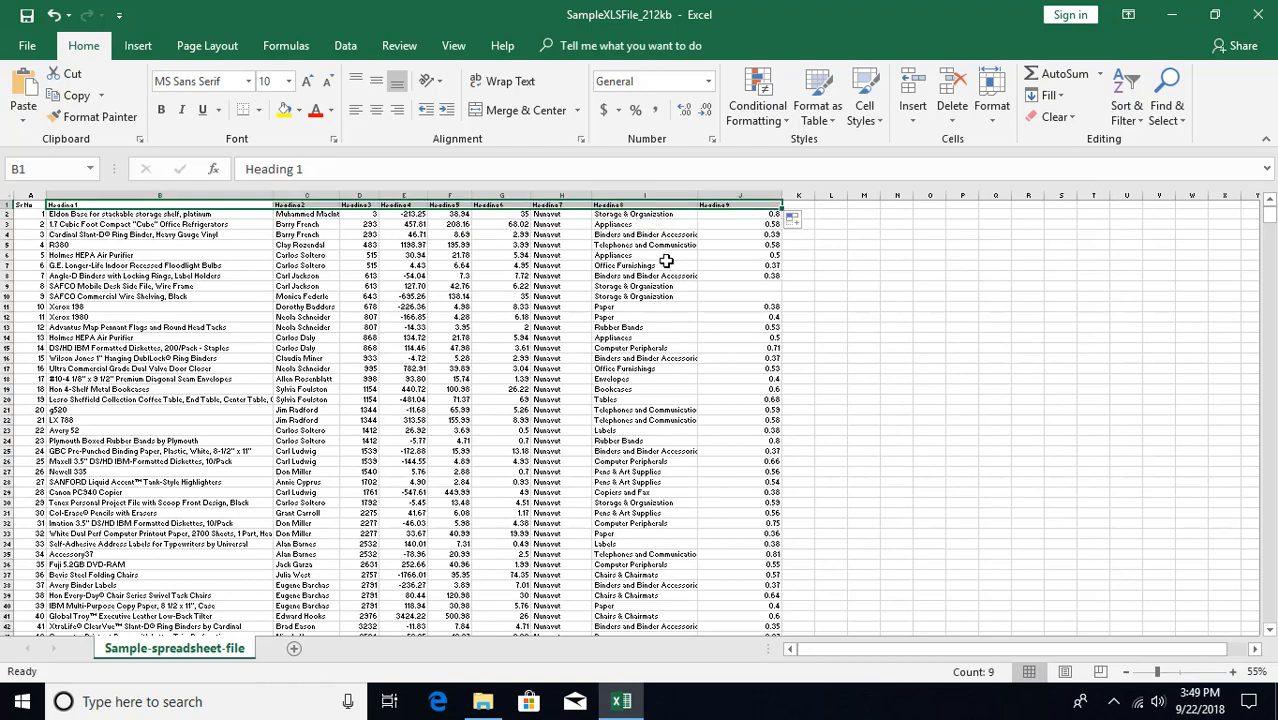
click(666, 259)
- Make all of row 6, the Holmes HEPA Air Purifier record, bold
scroll(666, 259, up, 2)
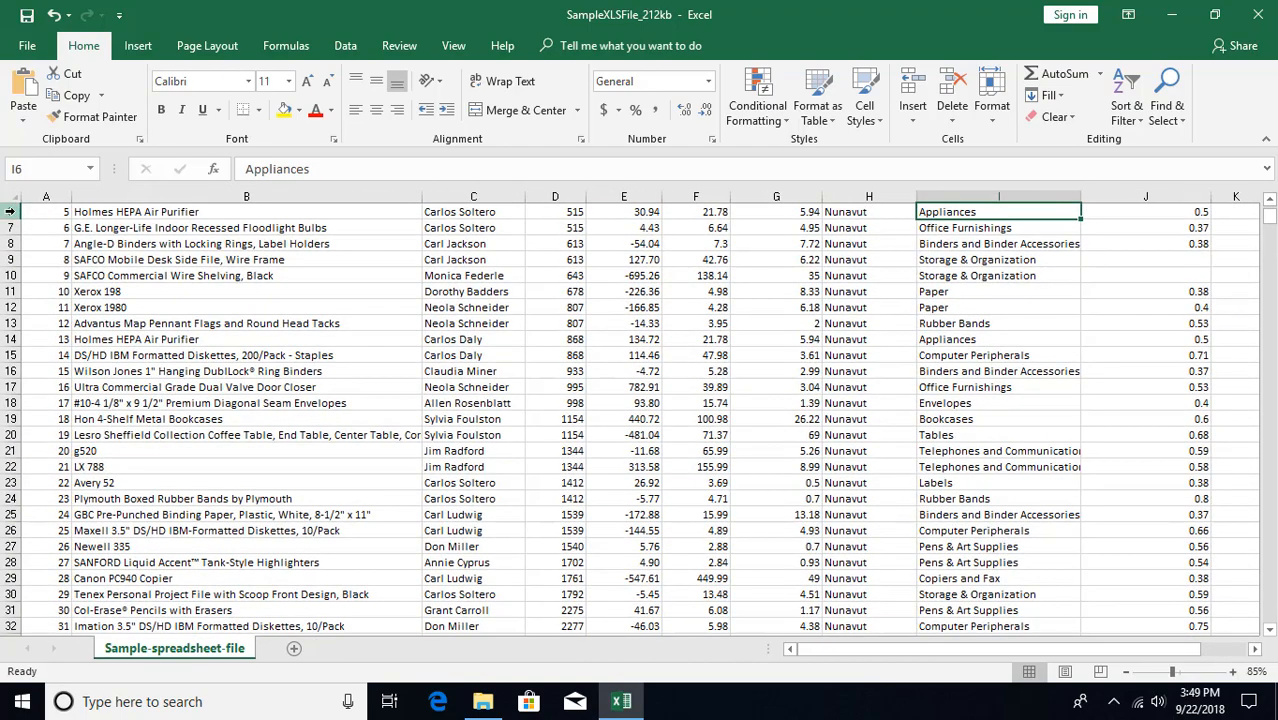
click(10, 211)
key(ctrl+b)
click(44, 199)
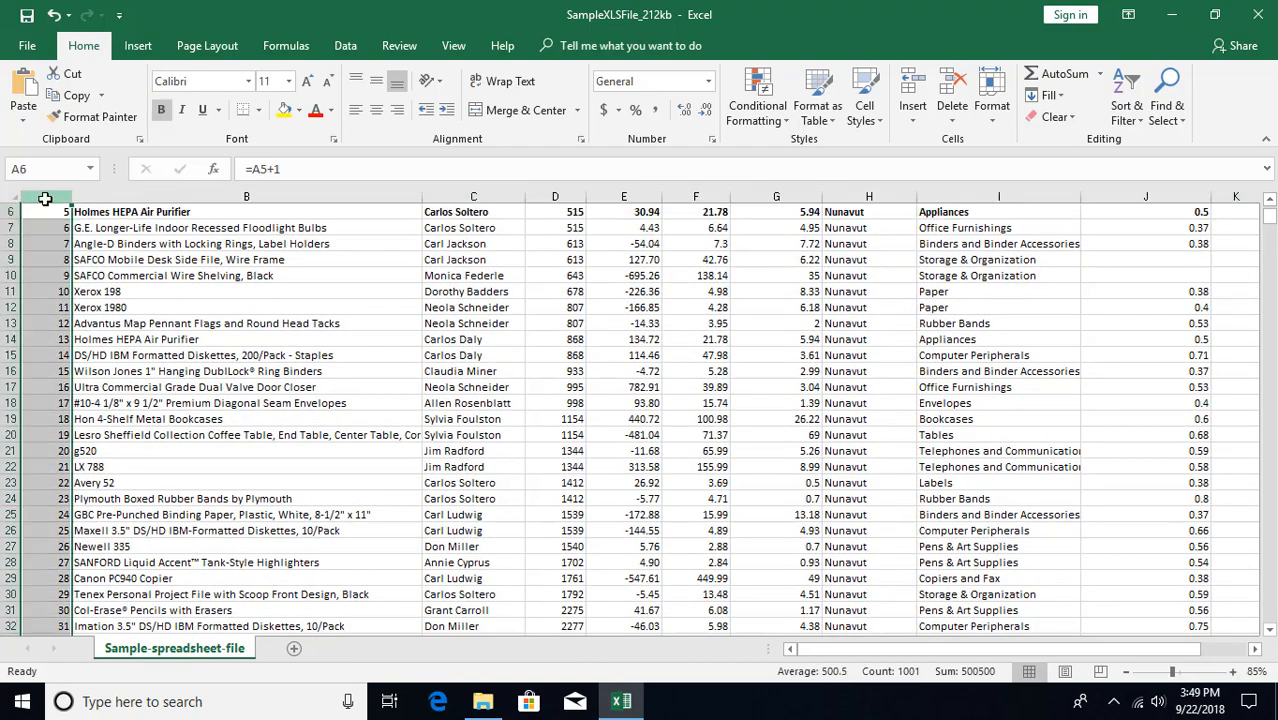
click(124, 278)
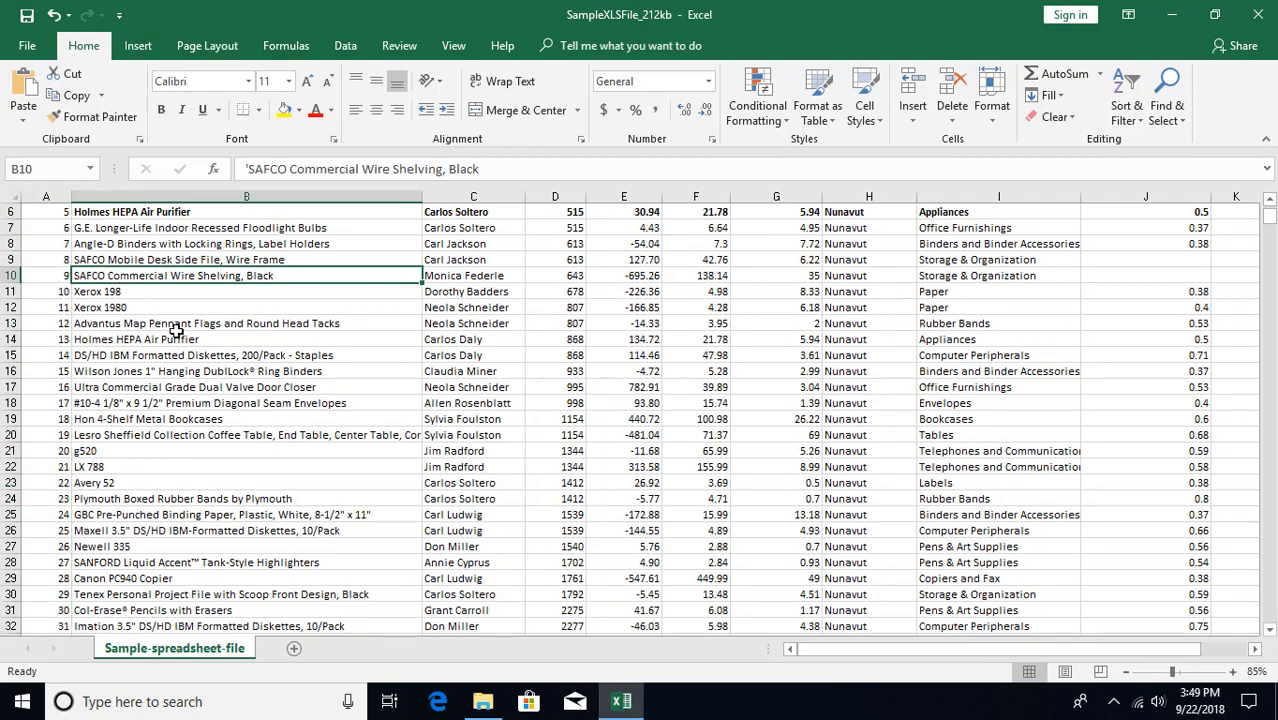
- Check the first two pages of the spreadsheet in the print preview and return to the worksheet
scroll(240, 378, down, 2)
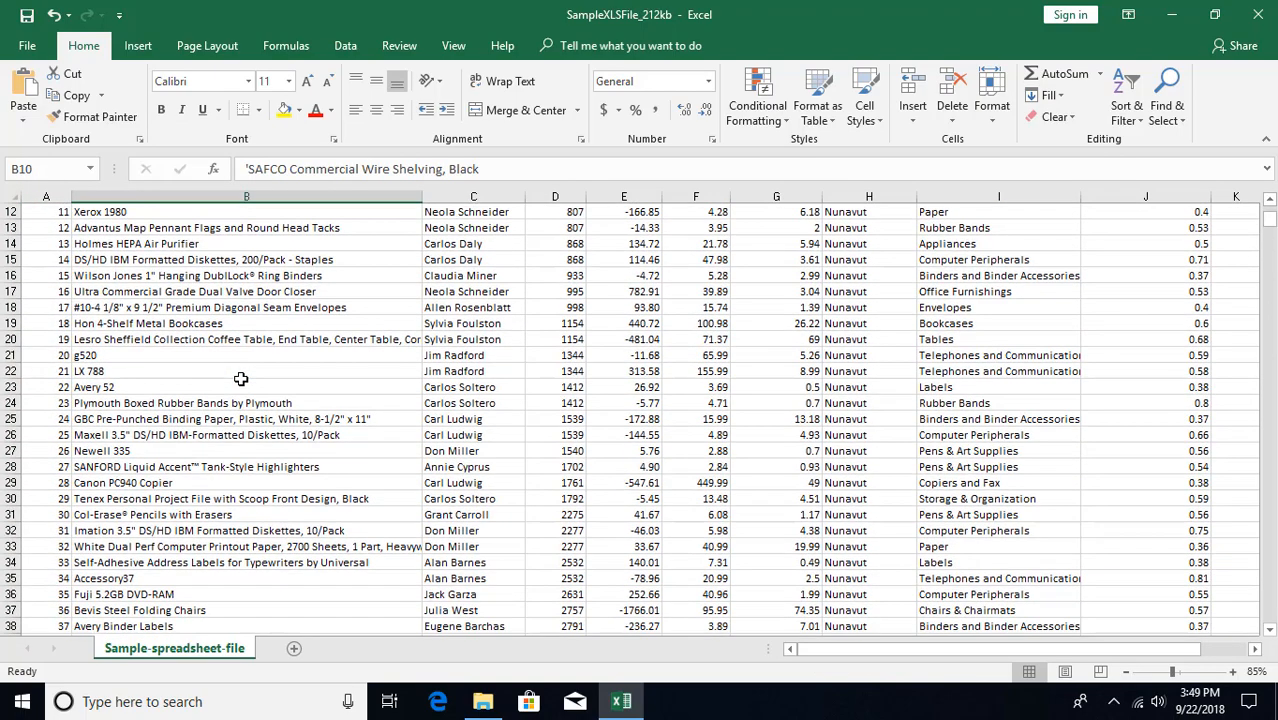
scroll(240, 378, down, 2)
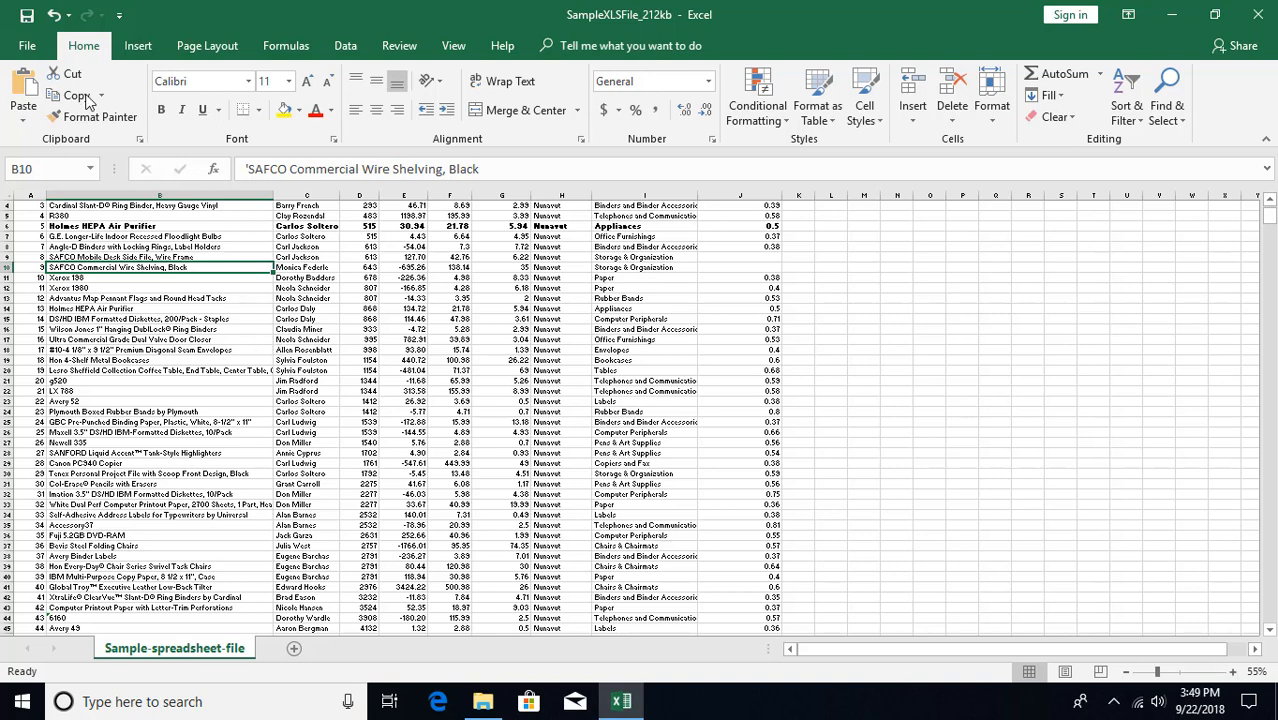
click(26, 46)
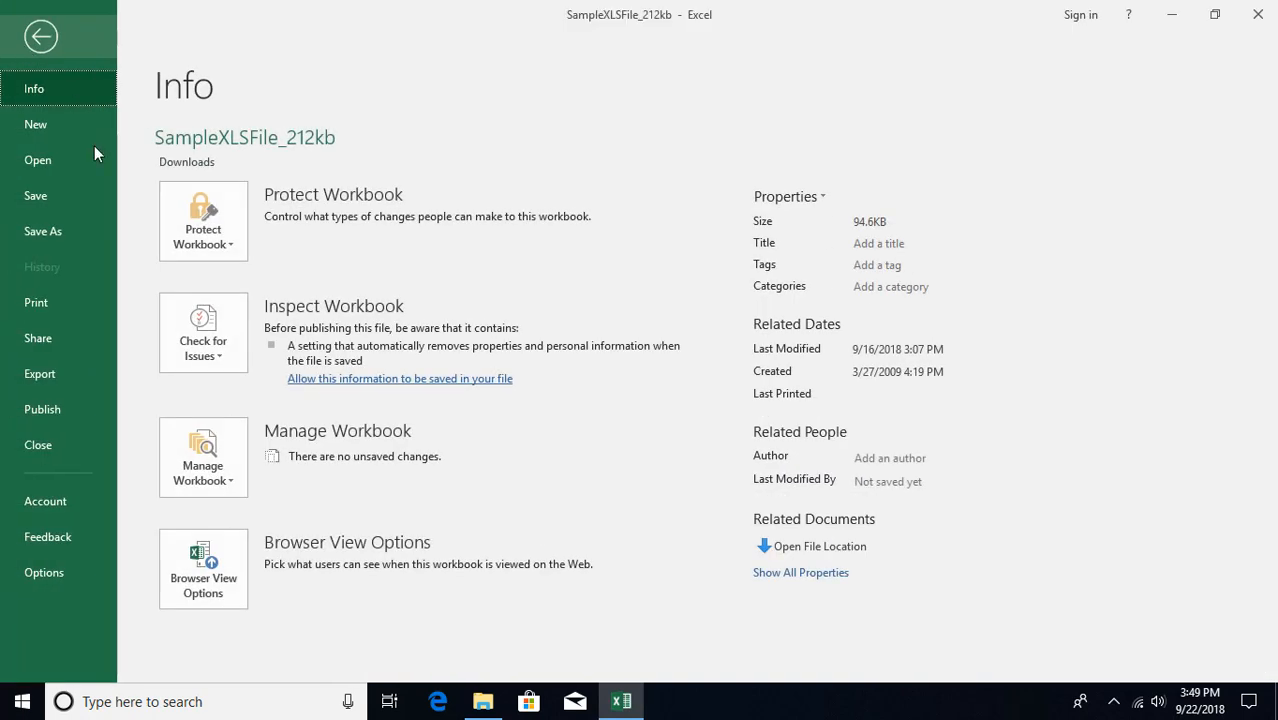
click(38, 304)
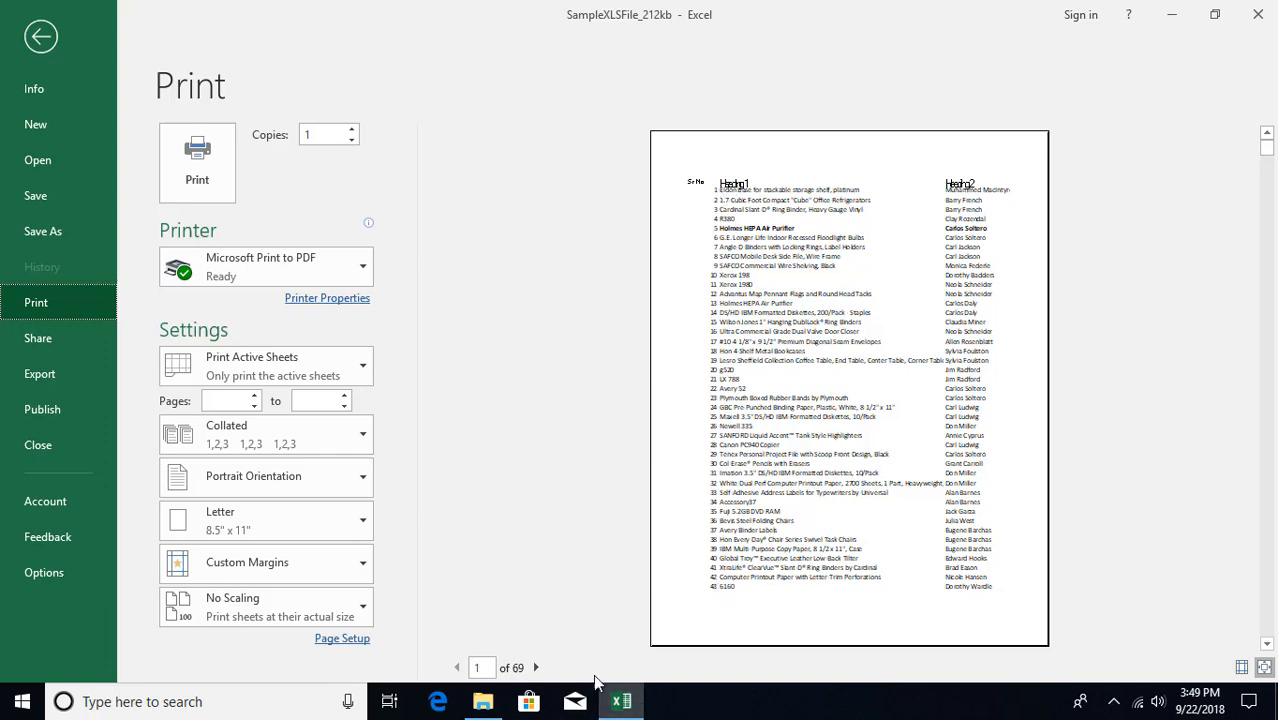
click(536, 668)
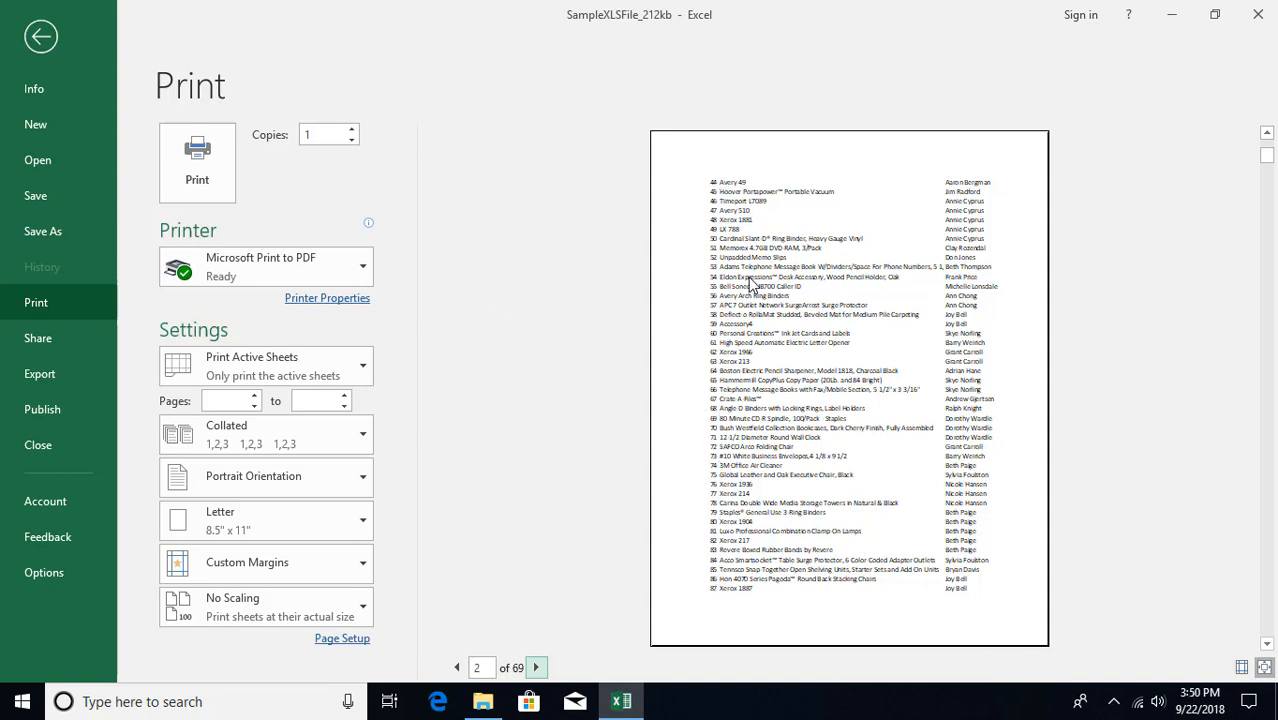
key(Escape)
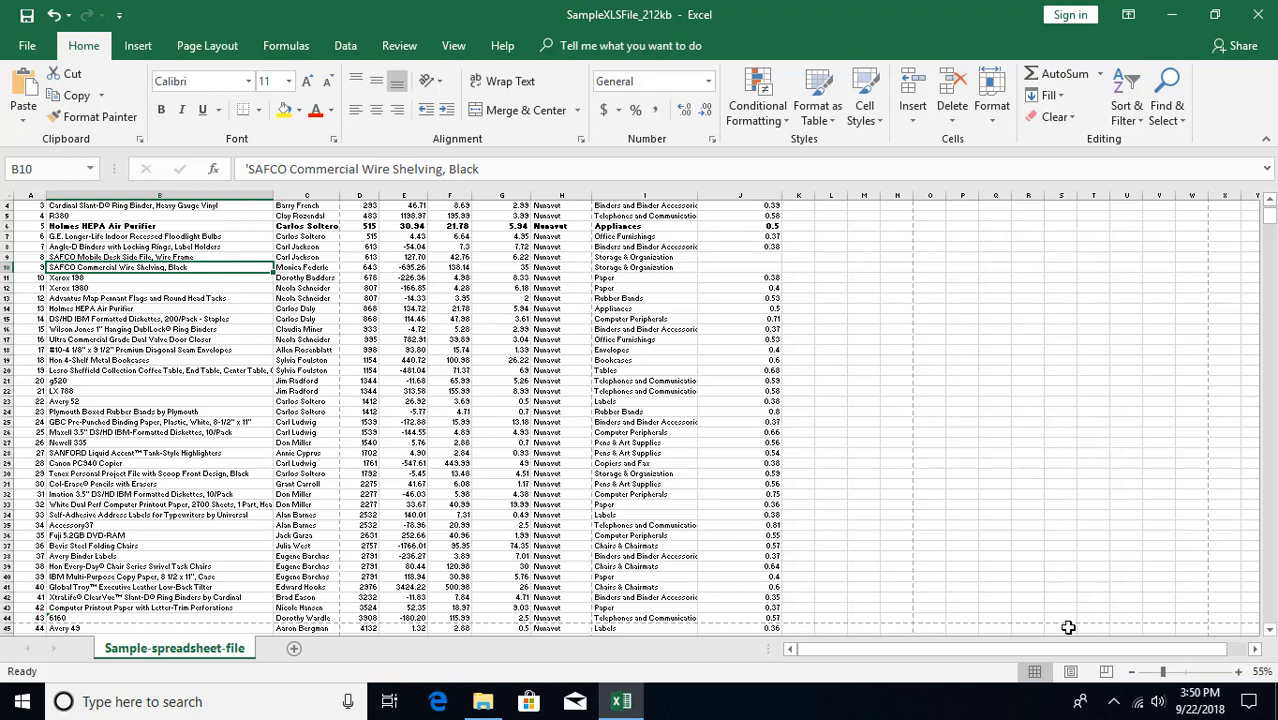
- Switch the sheet to Page Break Preview and examine how the pages are numbered down and across the data
click(1106, 672)
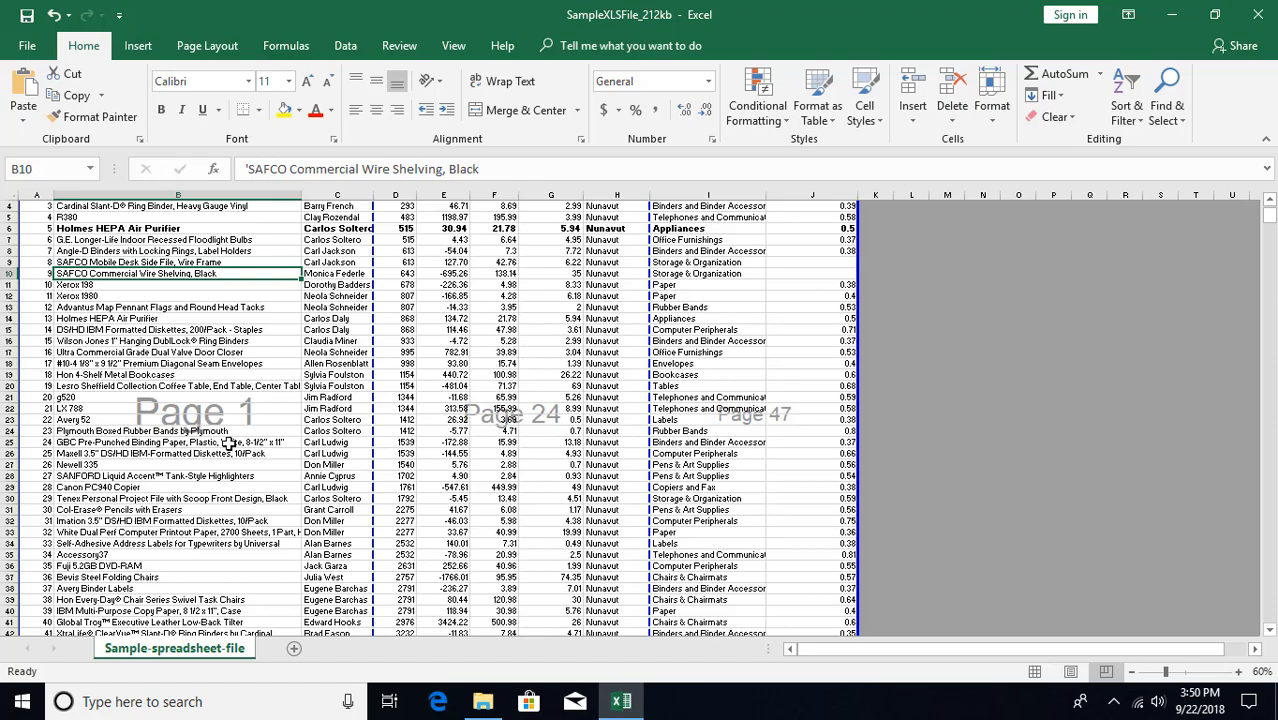
scroll(229, 444, down, 13)
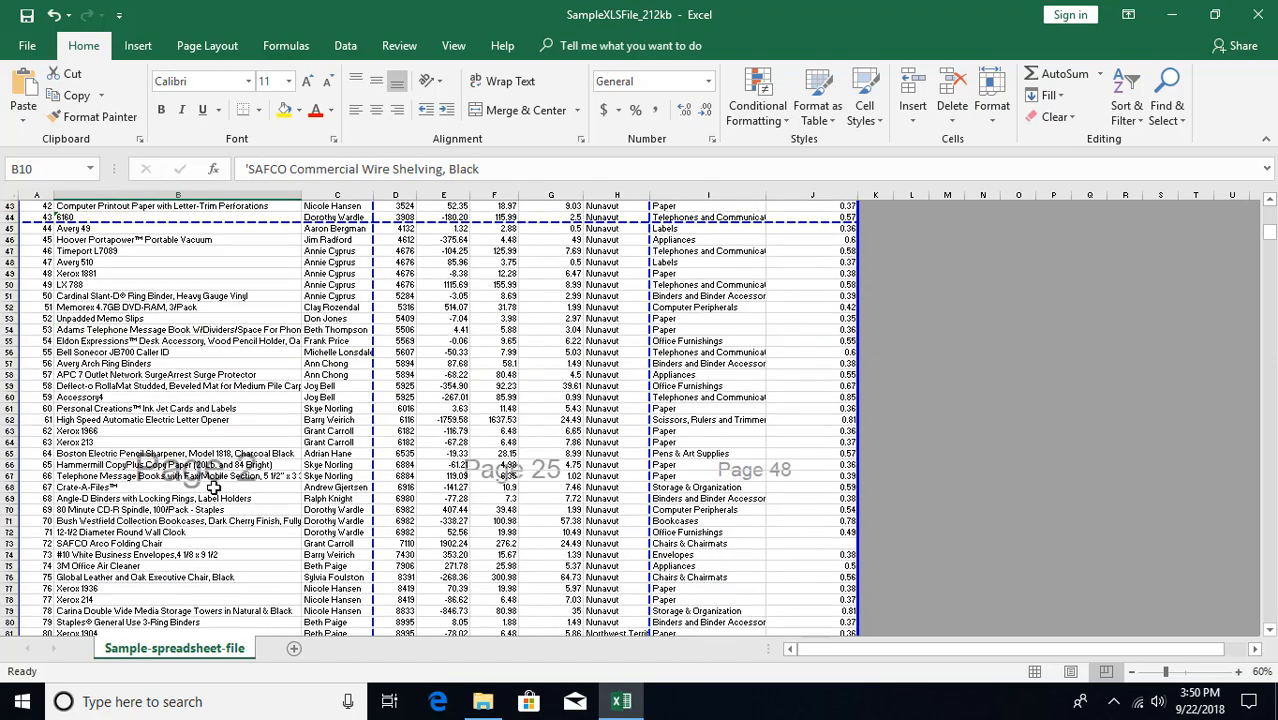
scroll(213, 487, down, 13)
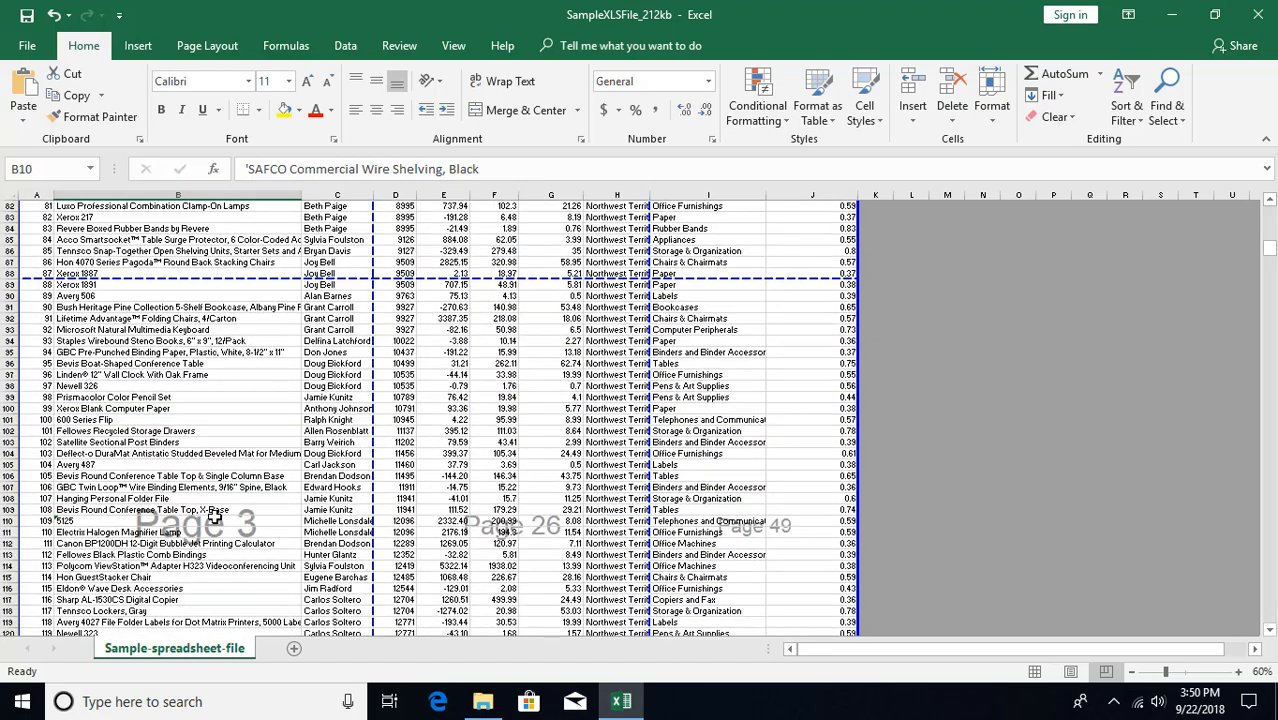
scroll(213, 517, up, 20)
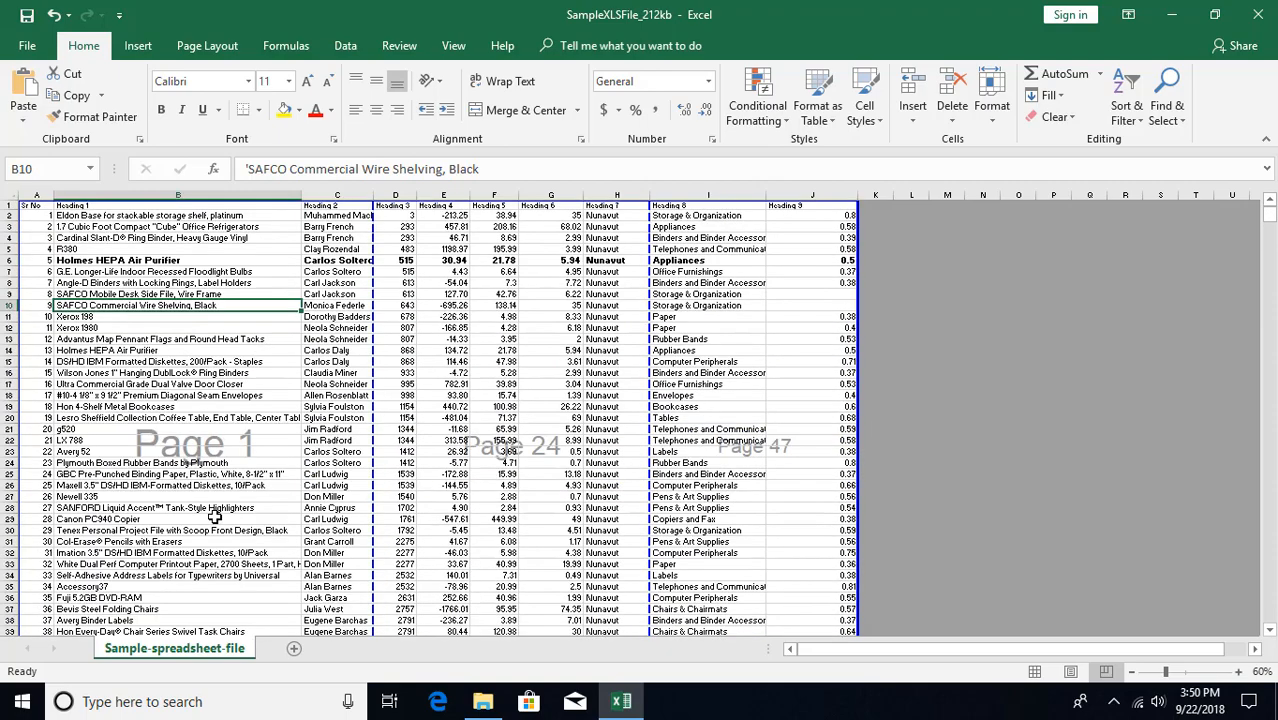
click(507, 309)
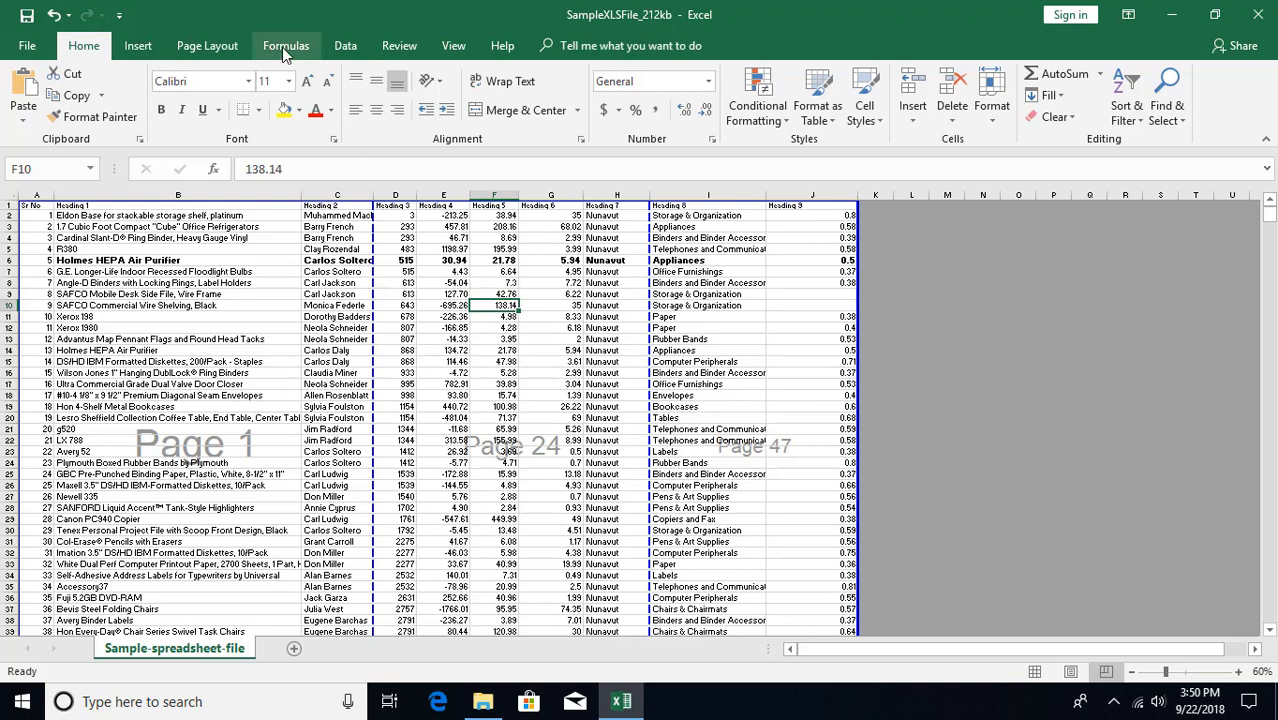
- Set the sheet's page order to "Over, then down" in Page Setup
click(208, 48)
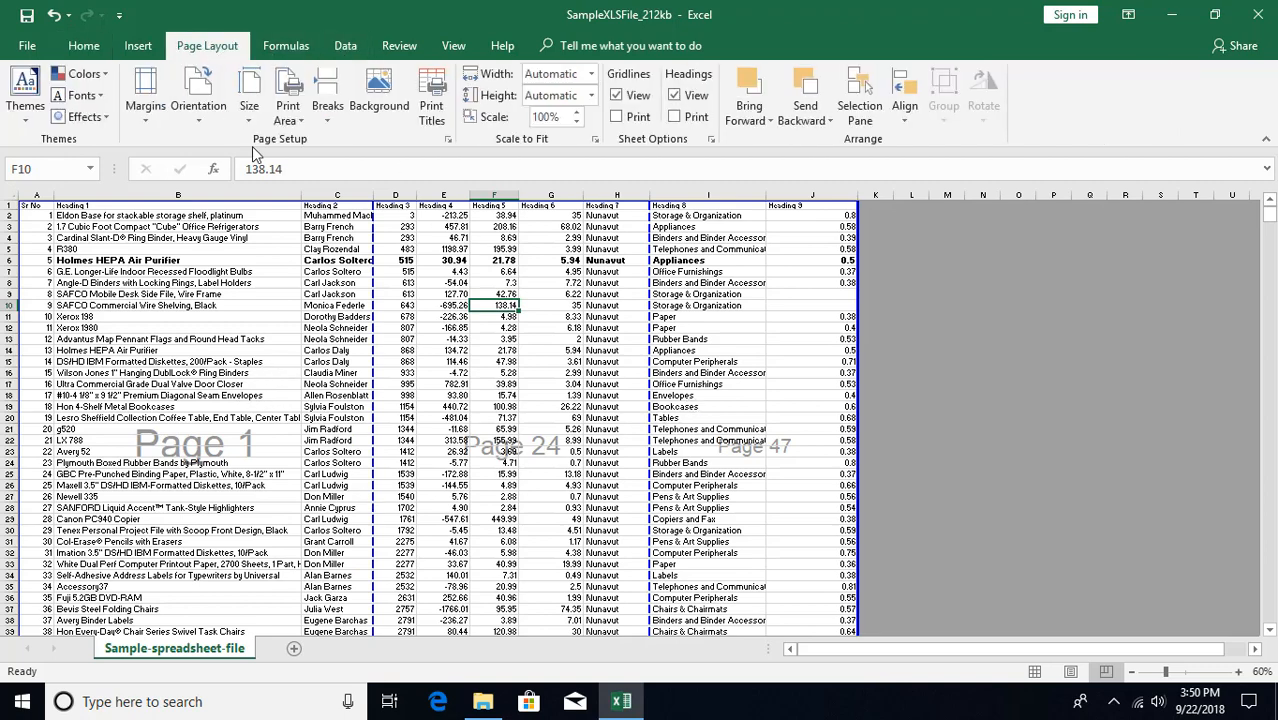
click(433, 112)
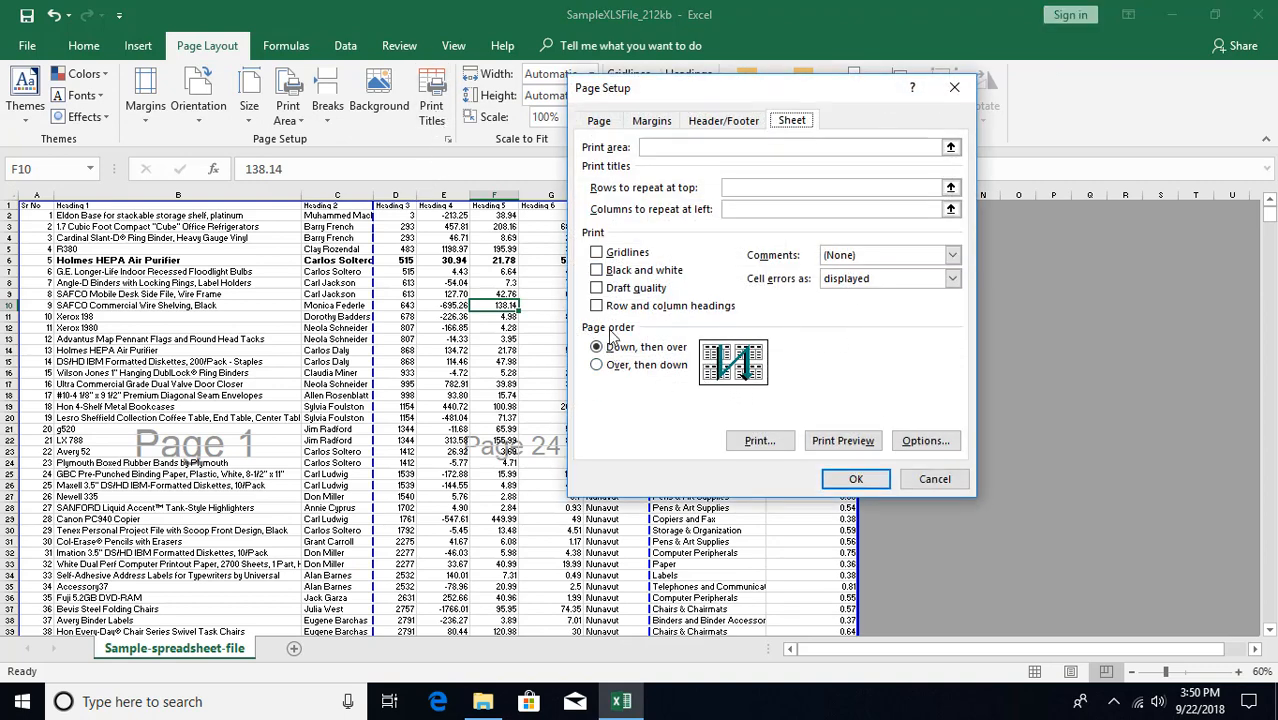
drag(878, 81, 1059, 64)
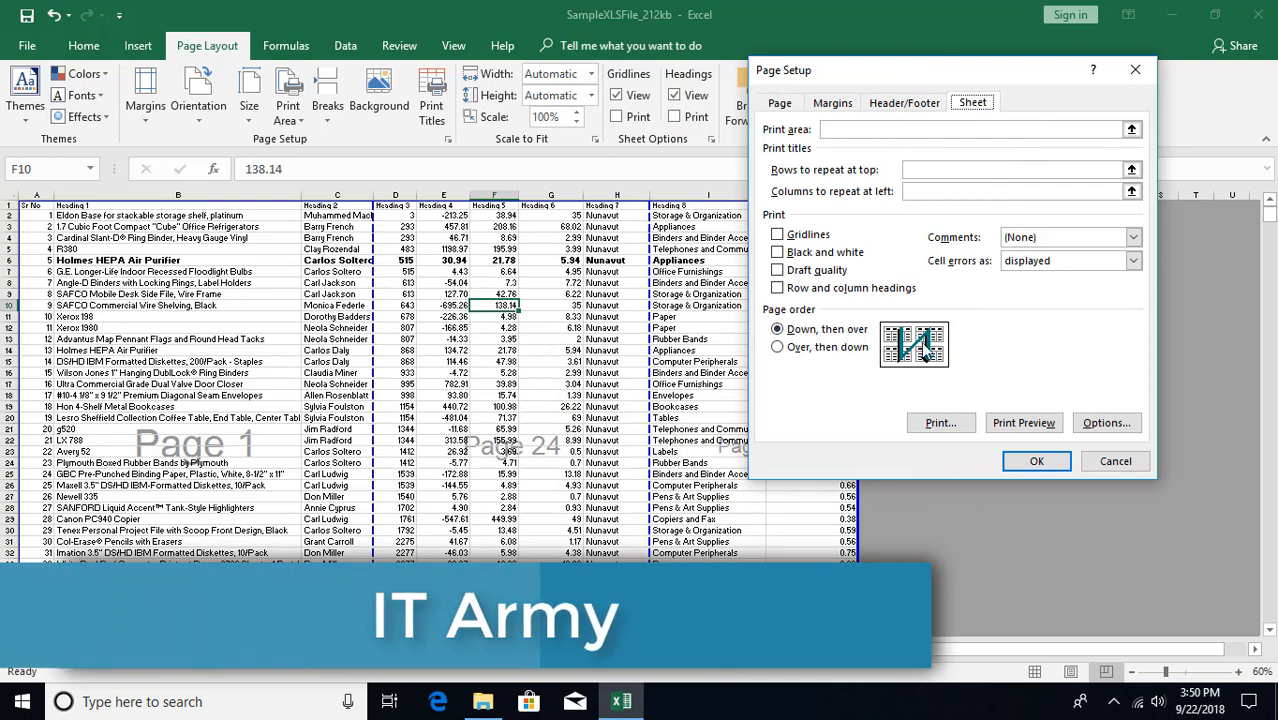
click(786, 349)
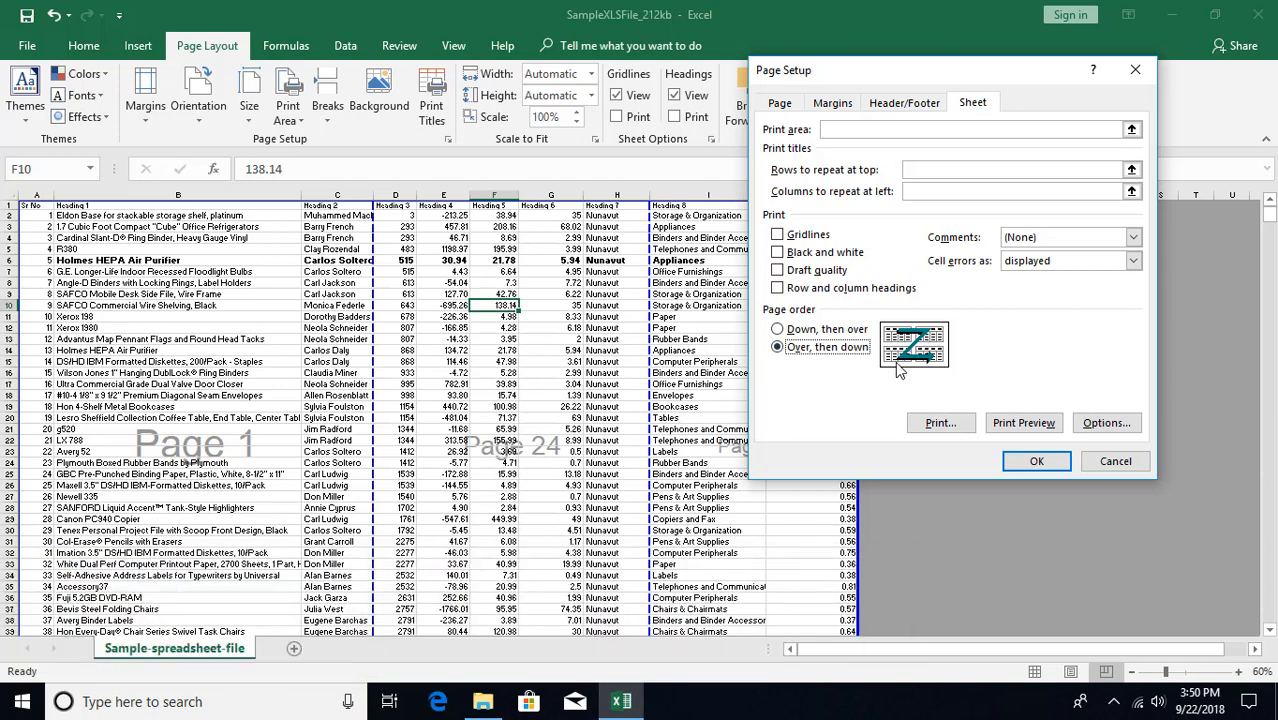
click(1035, 461)
- Examine the page numbering across the first and second rows of pages under the new page order
click(162, 438)
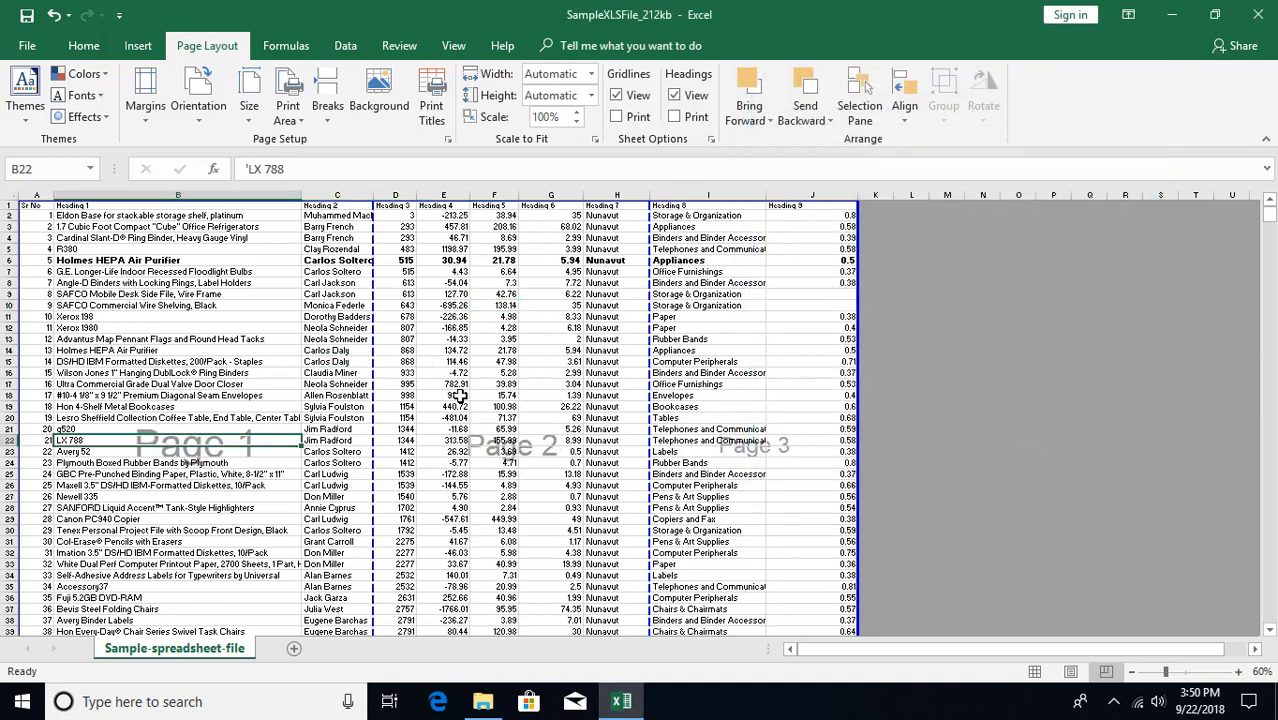
click(514, 447)
click(777, 442)
scroll(777, 444, down, 13)
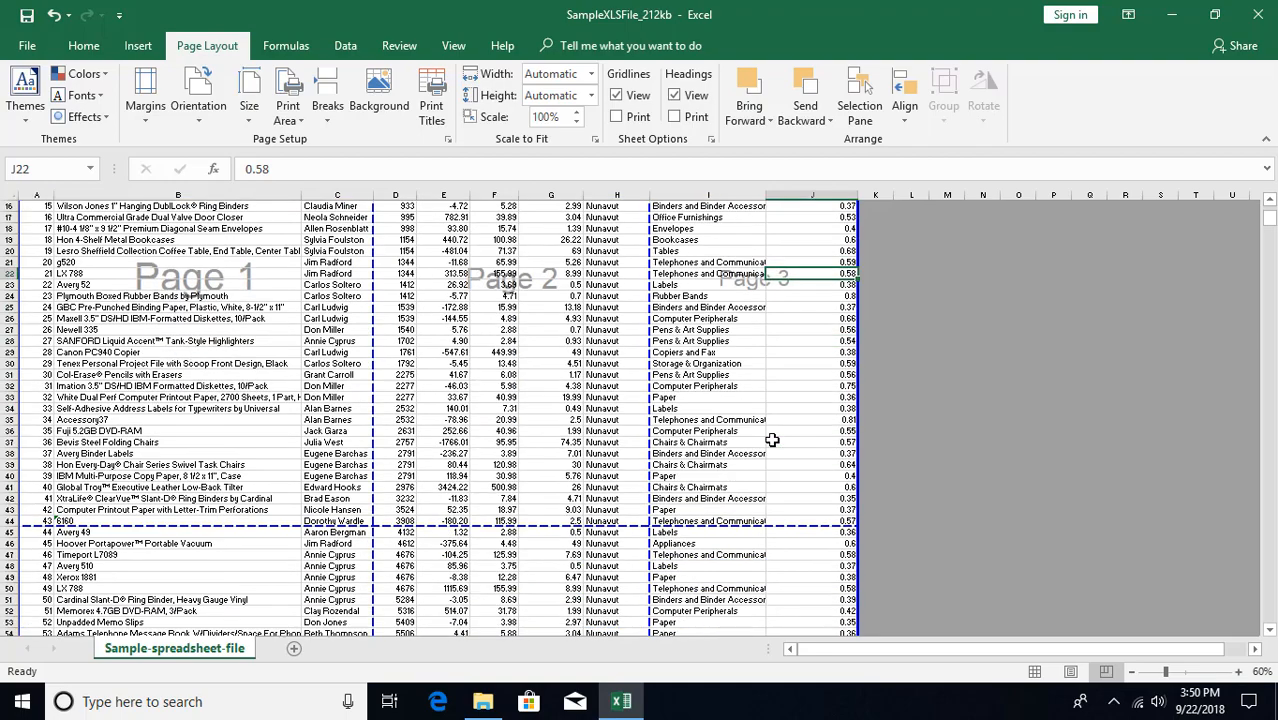
click(152, 443)
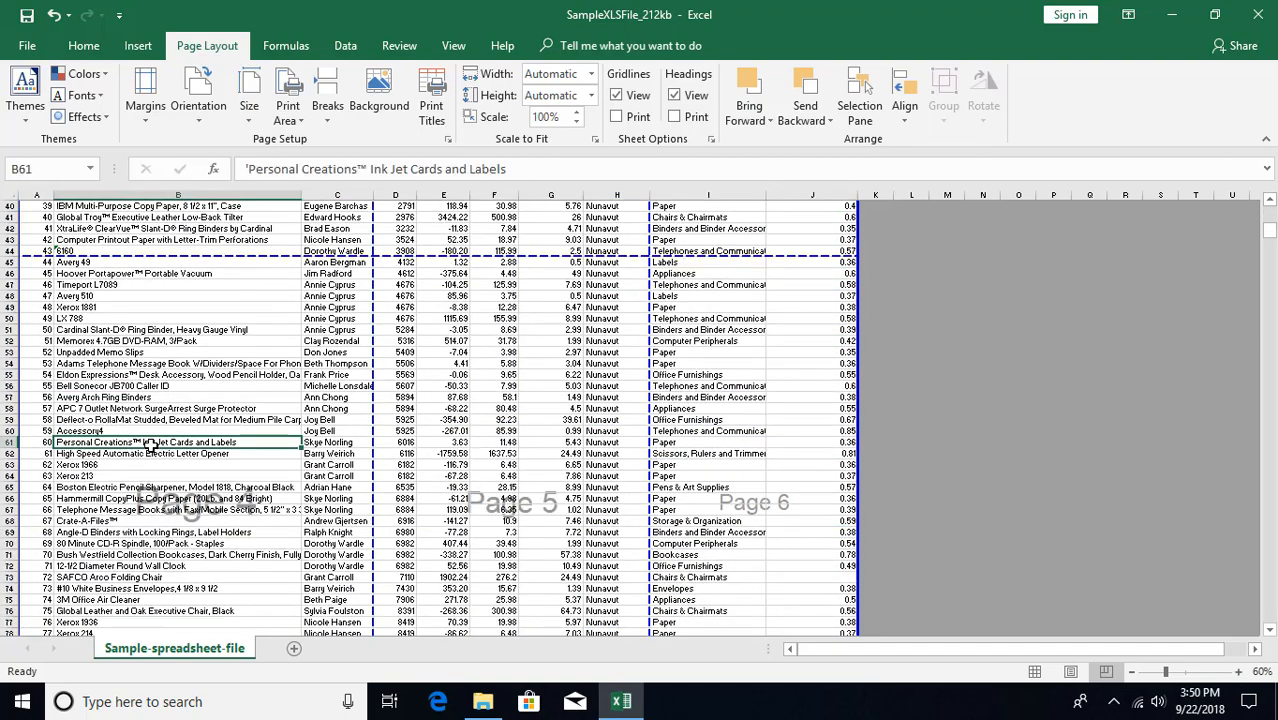
scroll(152, 443, up, 10)
scroll(780, 382, up, 3)
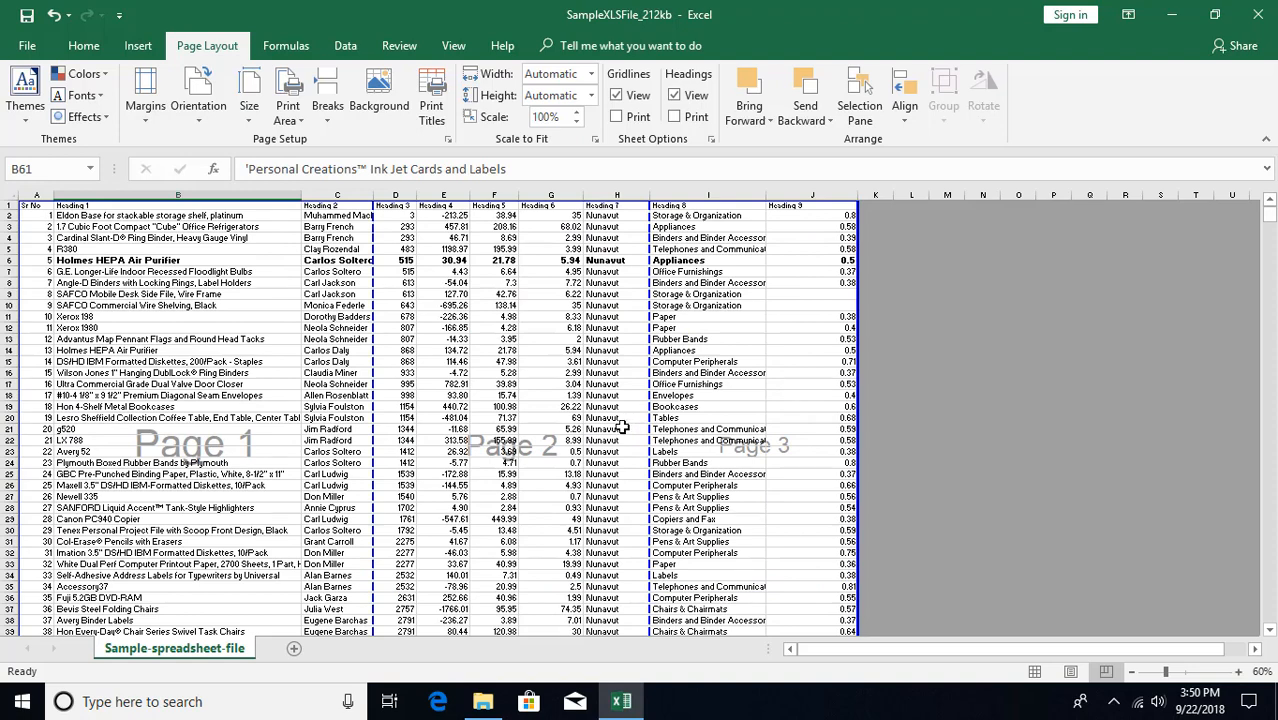
click(45, 219)
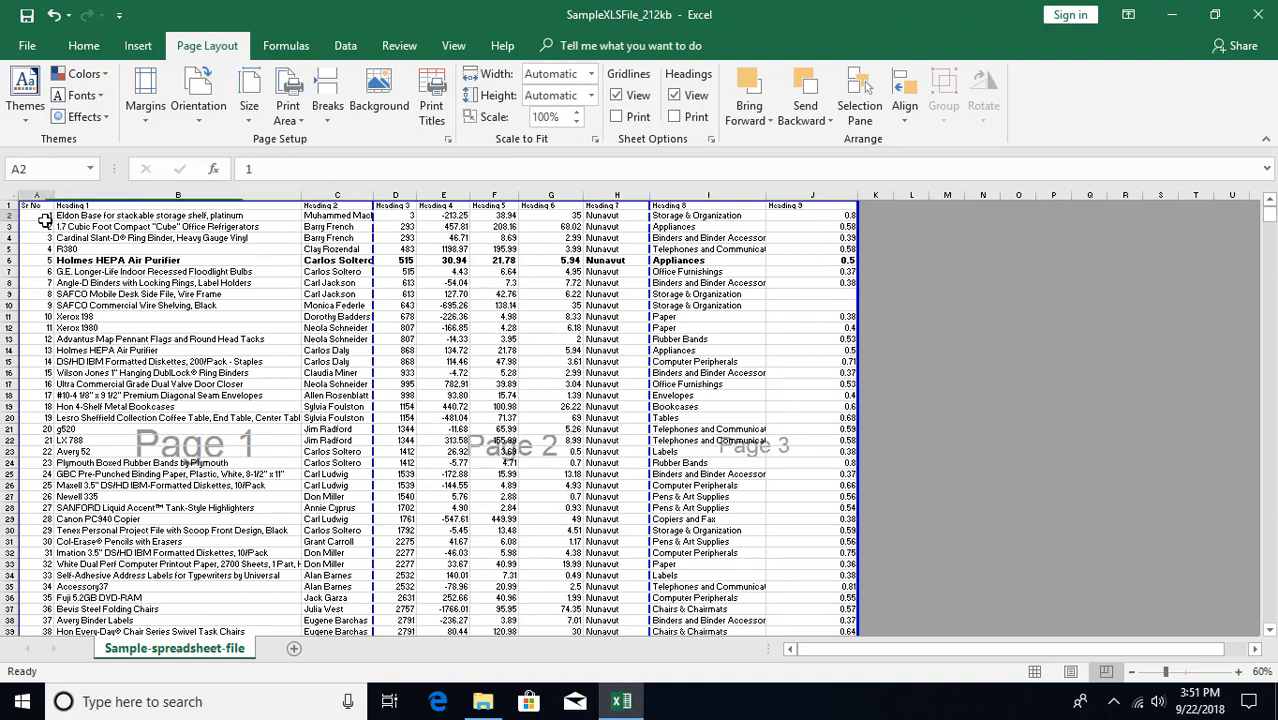
drag(45, 220, 238, 461)
click(238, 461)
drag(42, 218, 34, 530)
click(171, 417)
click(481, 370)
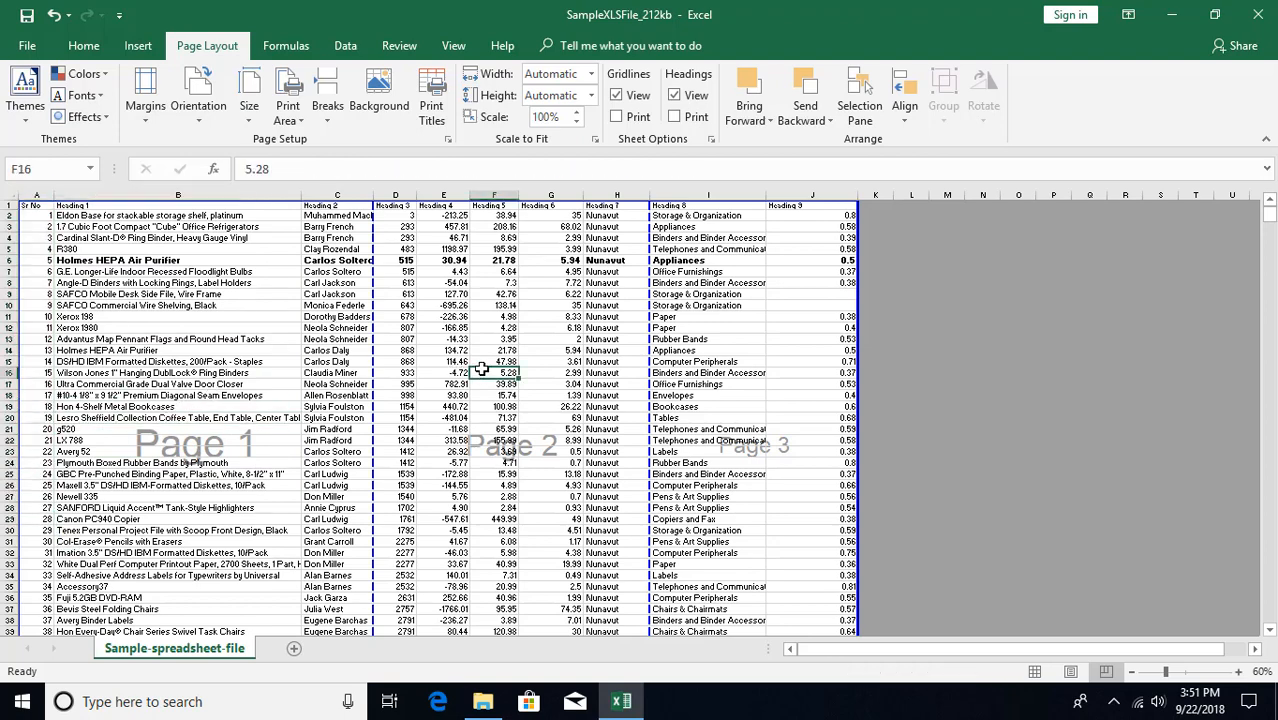
- Examine the data on the second page and the page below it for column headings and serial numbers in Page Break Preview
drag(395, 227, 625, 476)
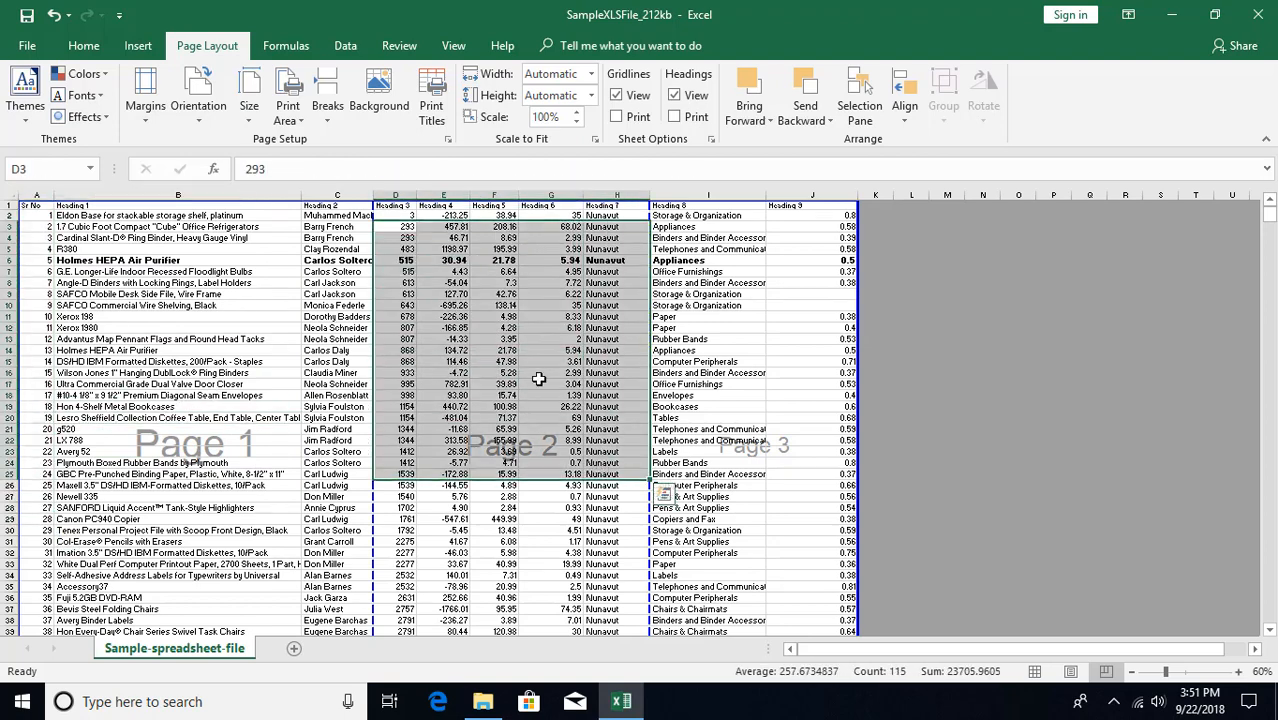
click(425, 316)
drag(400, 316, 572, 324)
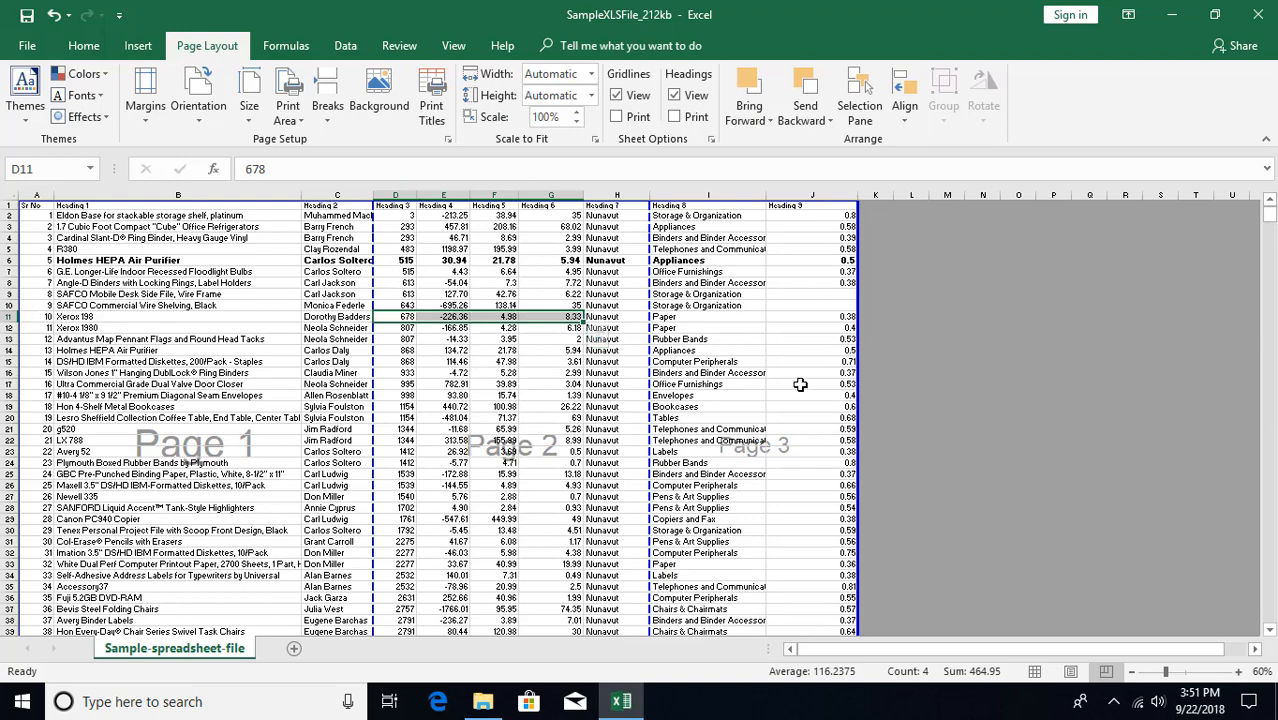
scroll(405, 418, down, 12)
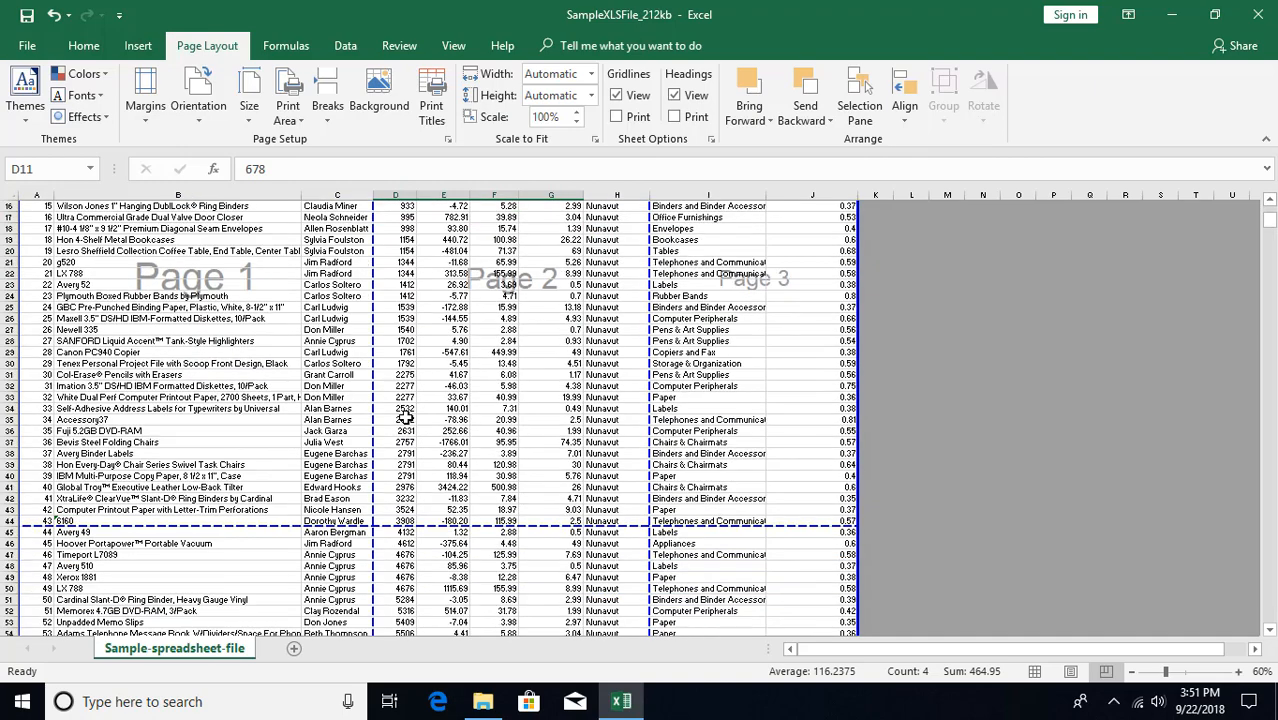
click(428, 420)
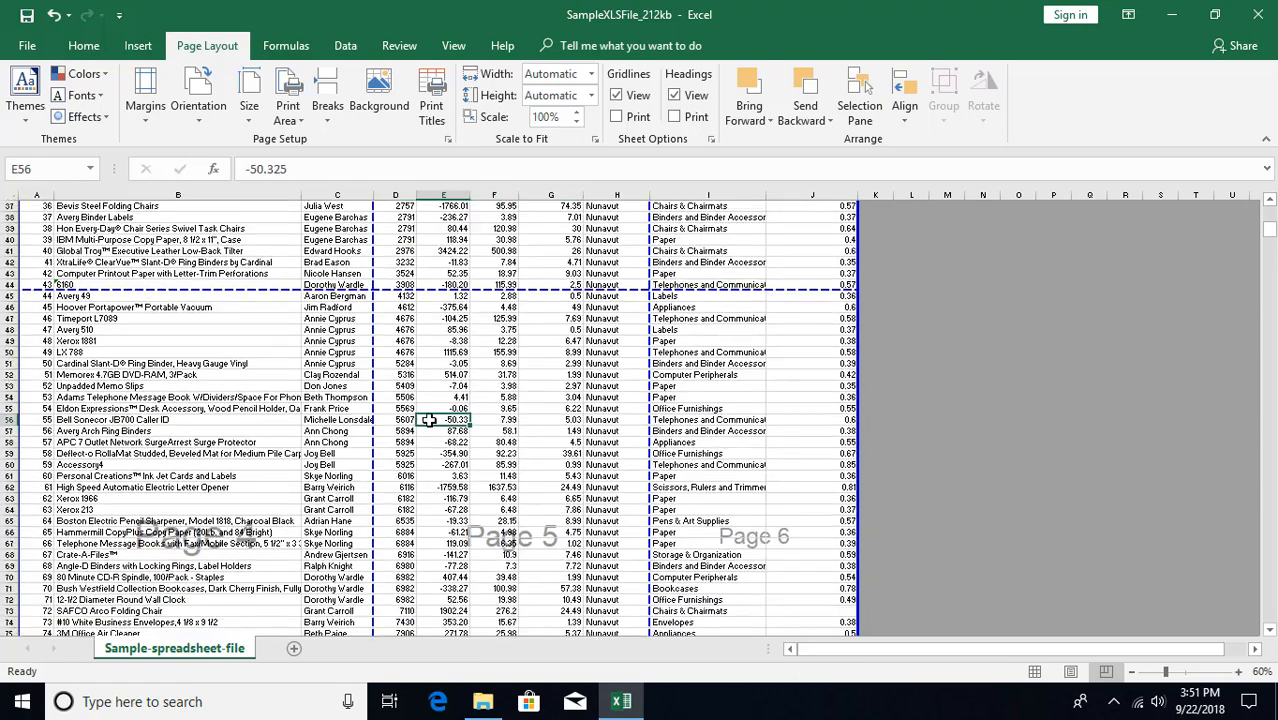
drag(404, 308, 400, 363)
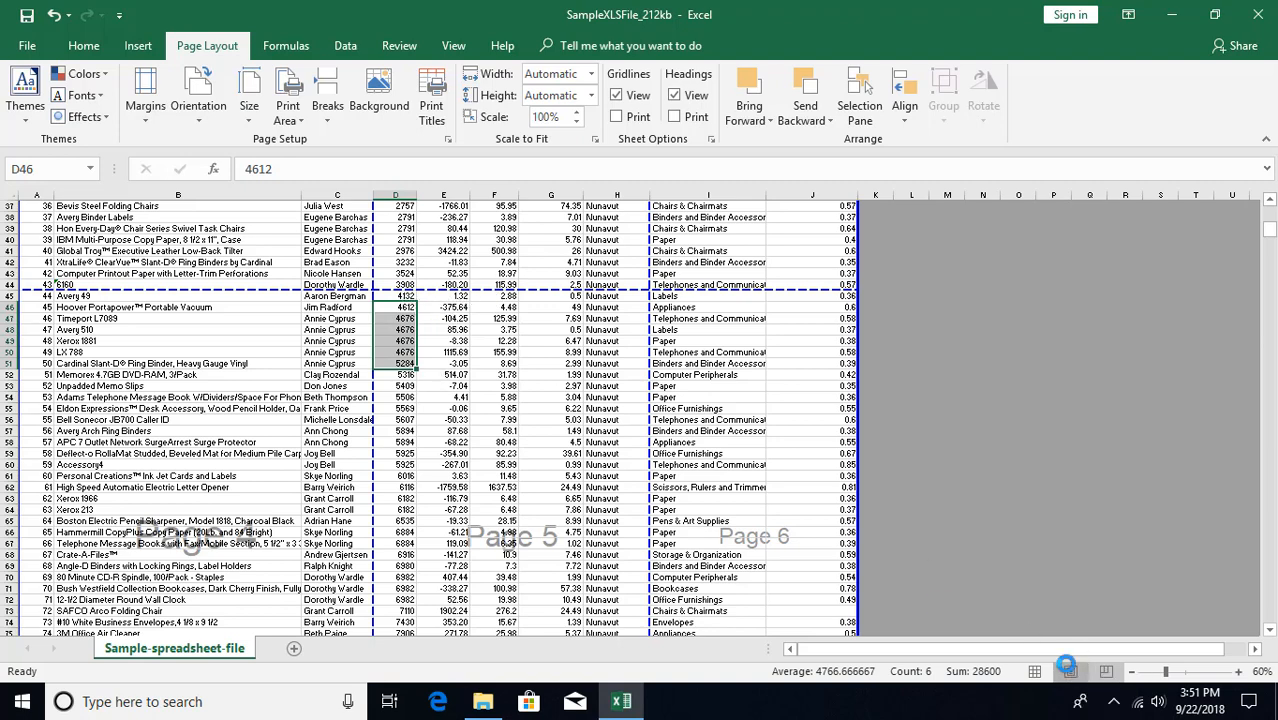
- Switch to Page Layout view and examine the second row of pages and the neighbouring pages for column headings and serial numbers
click(1071, 671)
scroll(590, 528, down, 5)
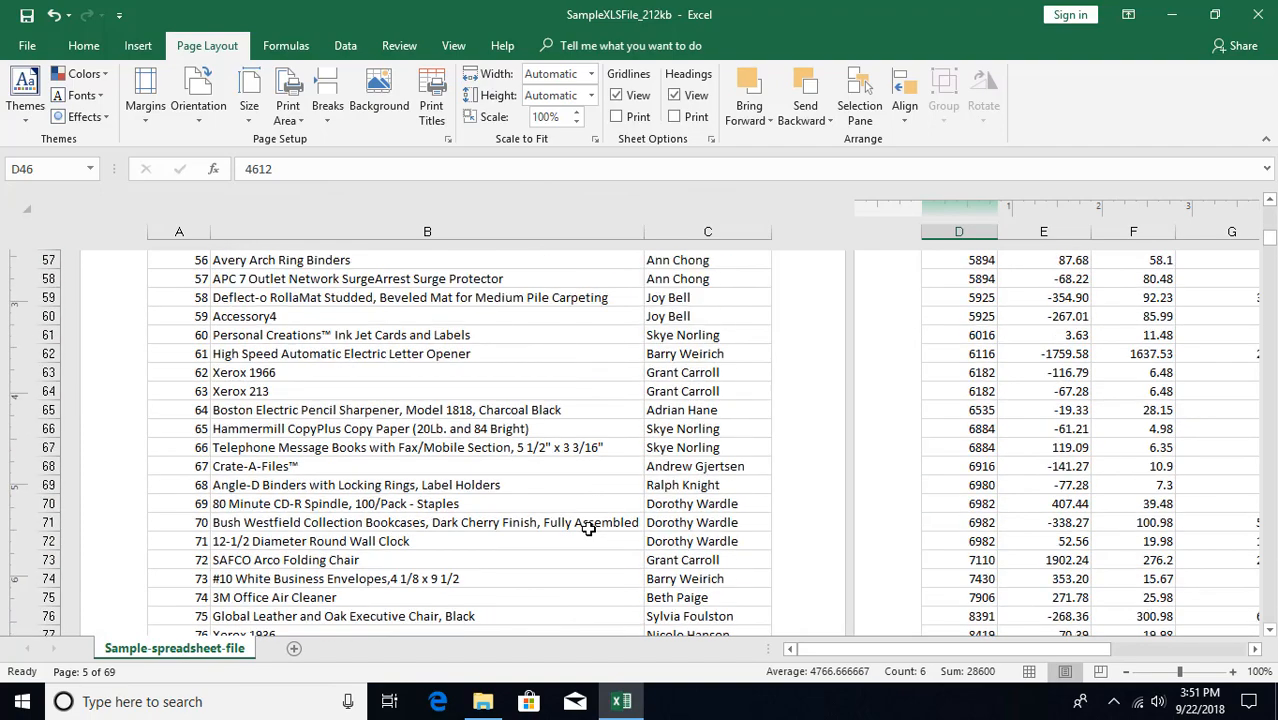
scroll(588, 522, up, 4)
scroll(578, 522, down, 2)
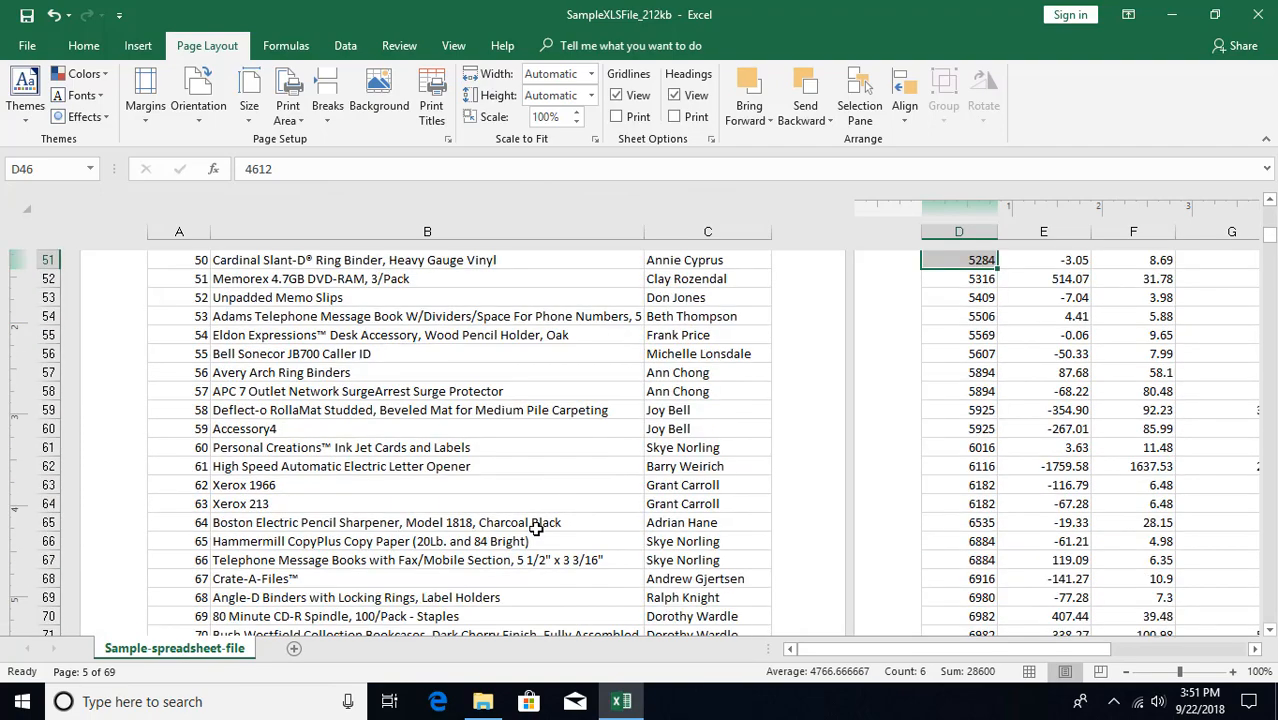
scroll(490, 540, up, 4)
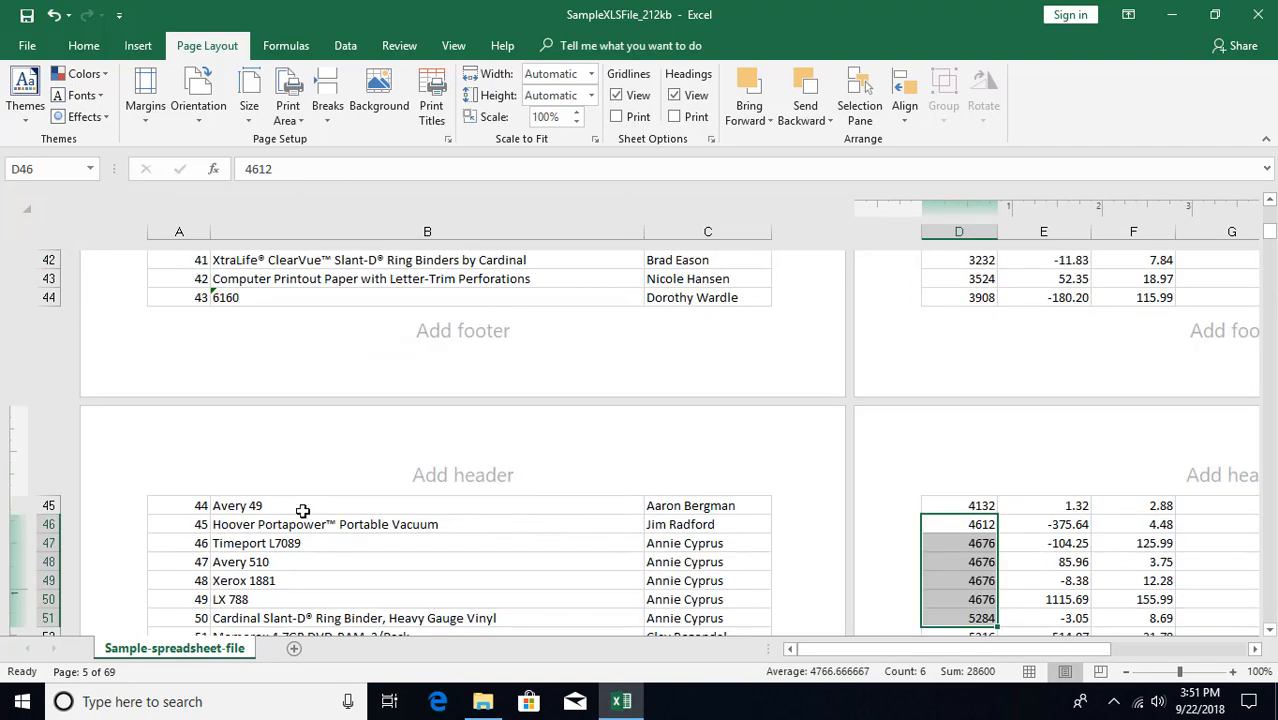
scroll(302, 507, down, 2)
scroll(303, 507, up, 2)
drag(828, 657, 907, 650)
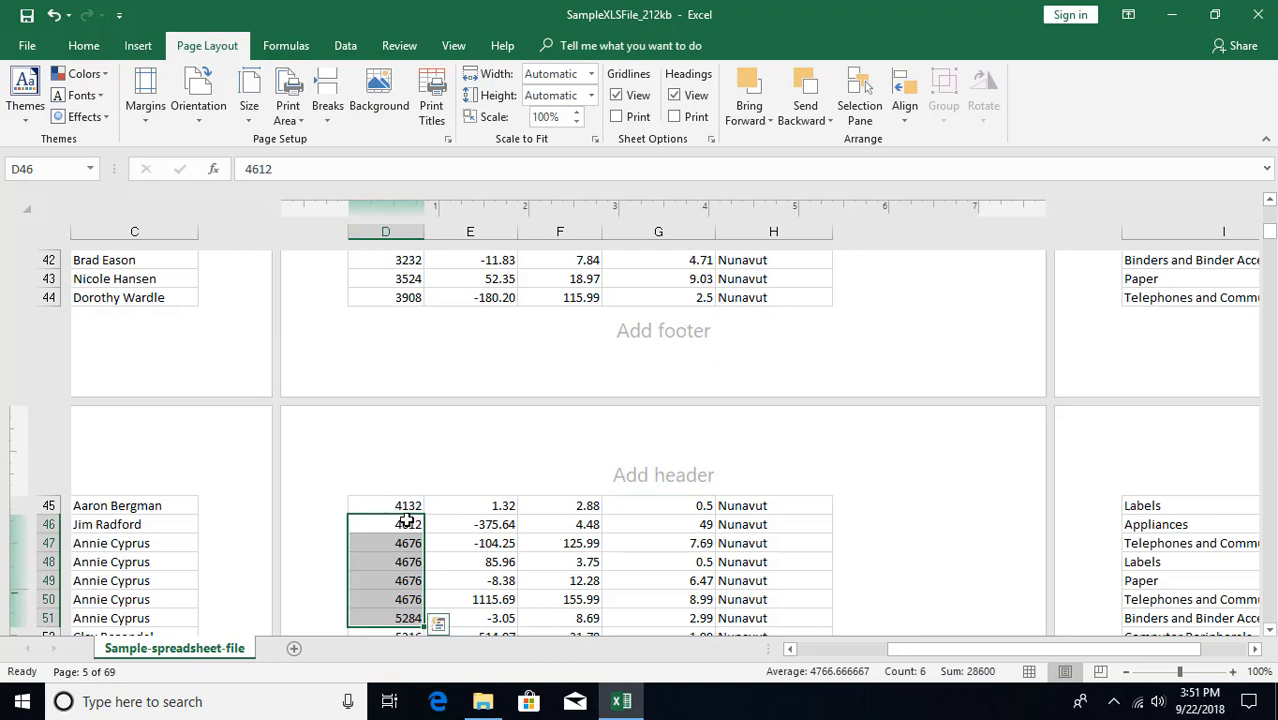
scroll(410, 502, up, 15)
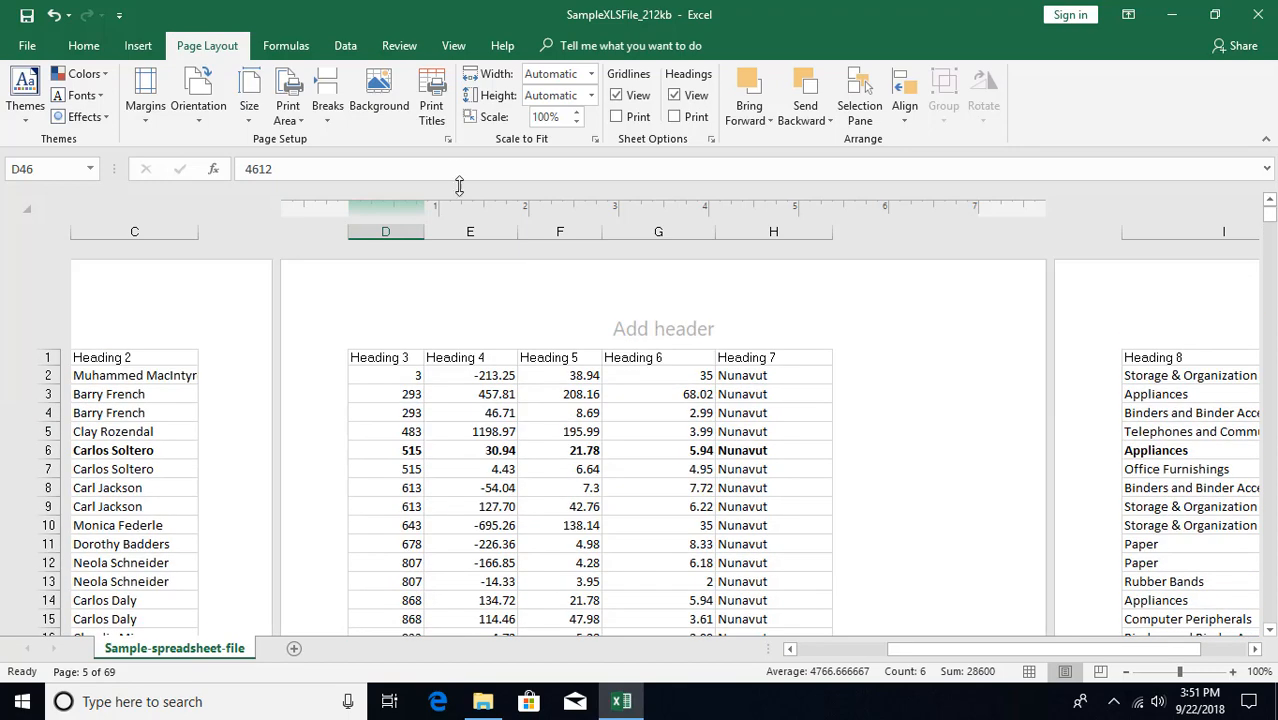
- Return the sheet to Normal view and remove the bold formatting from row 6
click(432, 110)
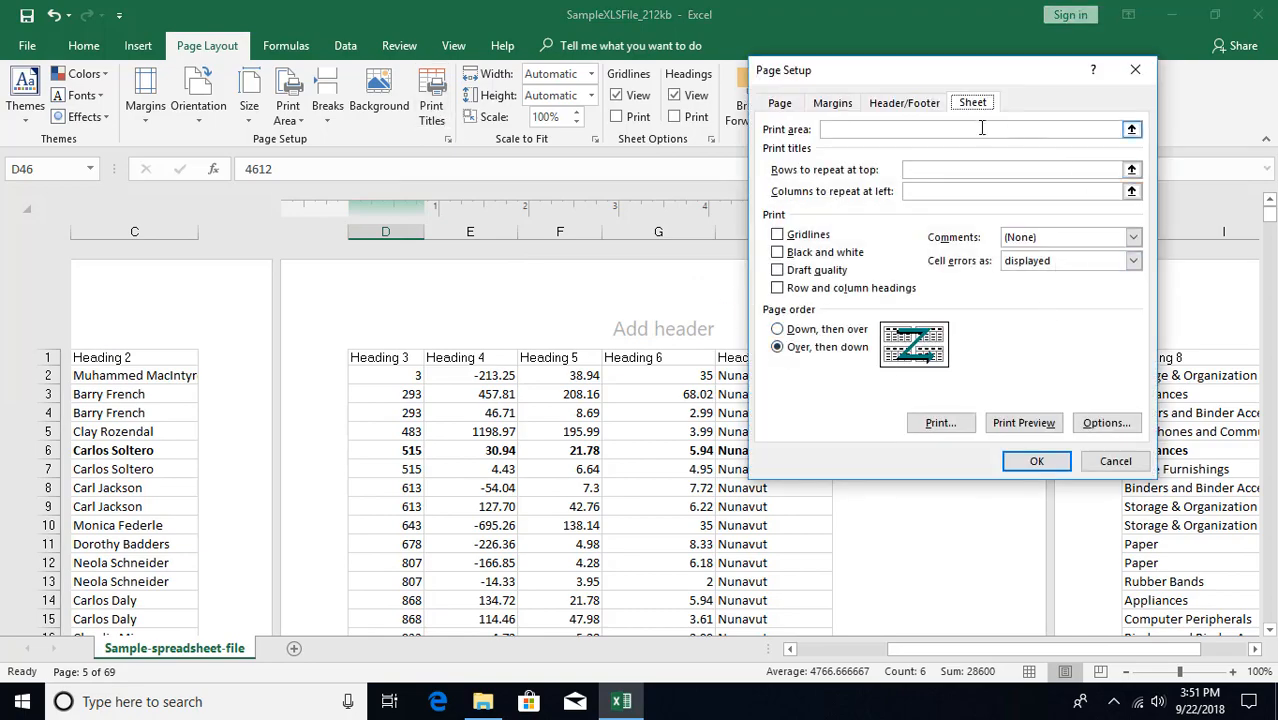
click(1100, 466)
click(1029, 671)
scroll(570, 535, up, 3)
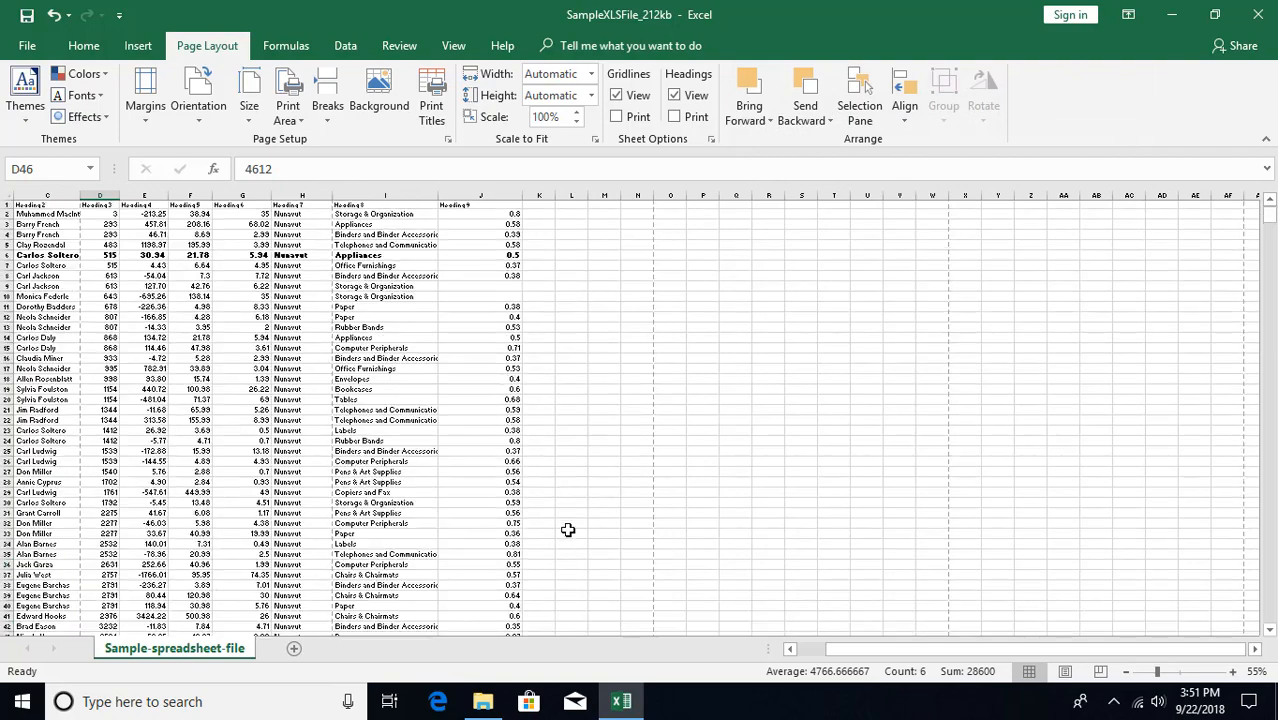
ctrl+scroll(378, 258, up, 8)
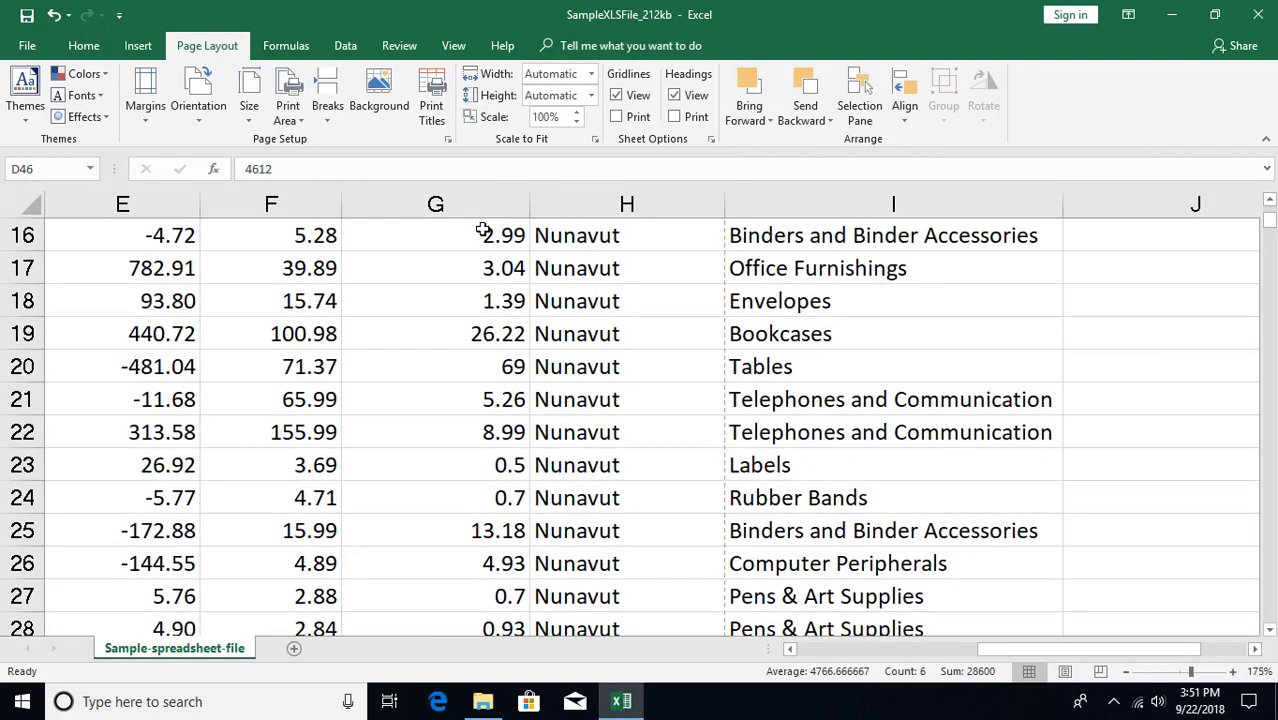
scroll(497, 268, up, 5)
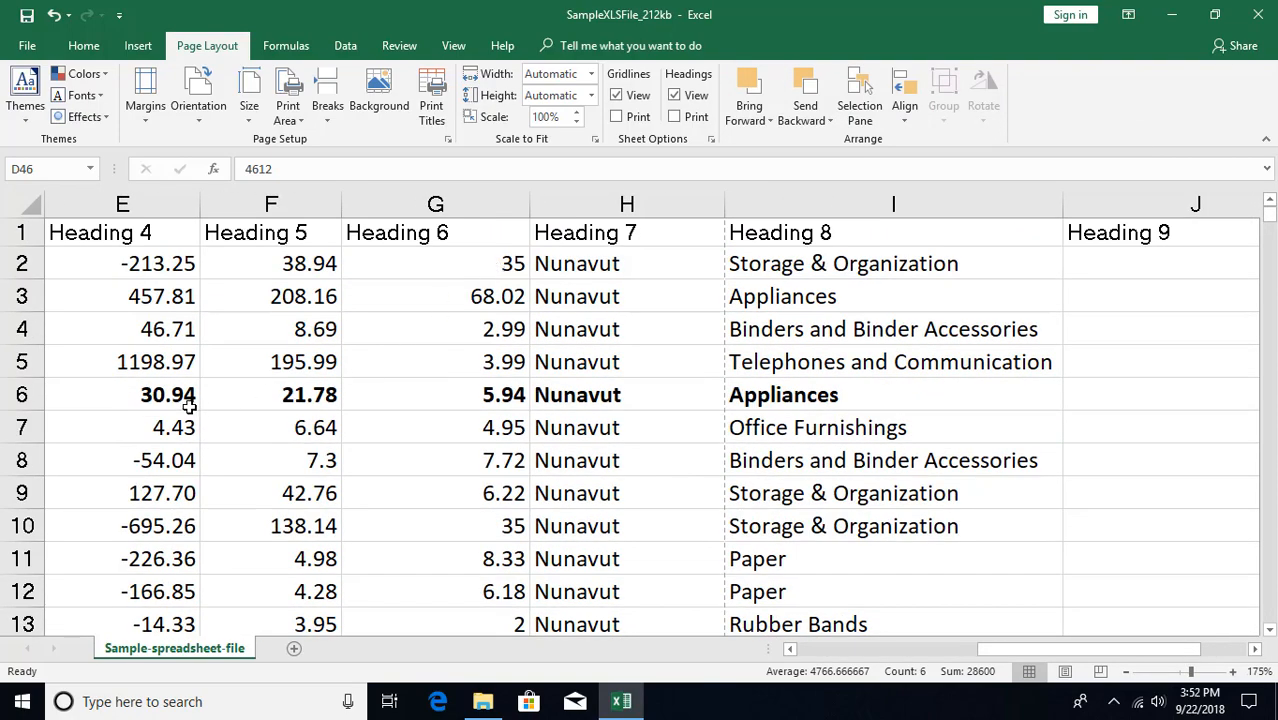
click(22, 396)
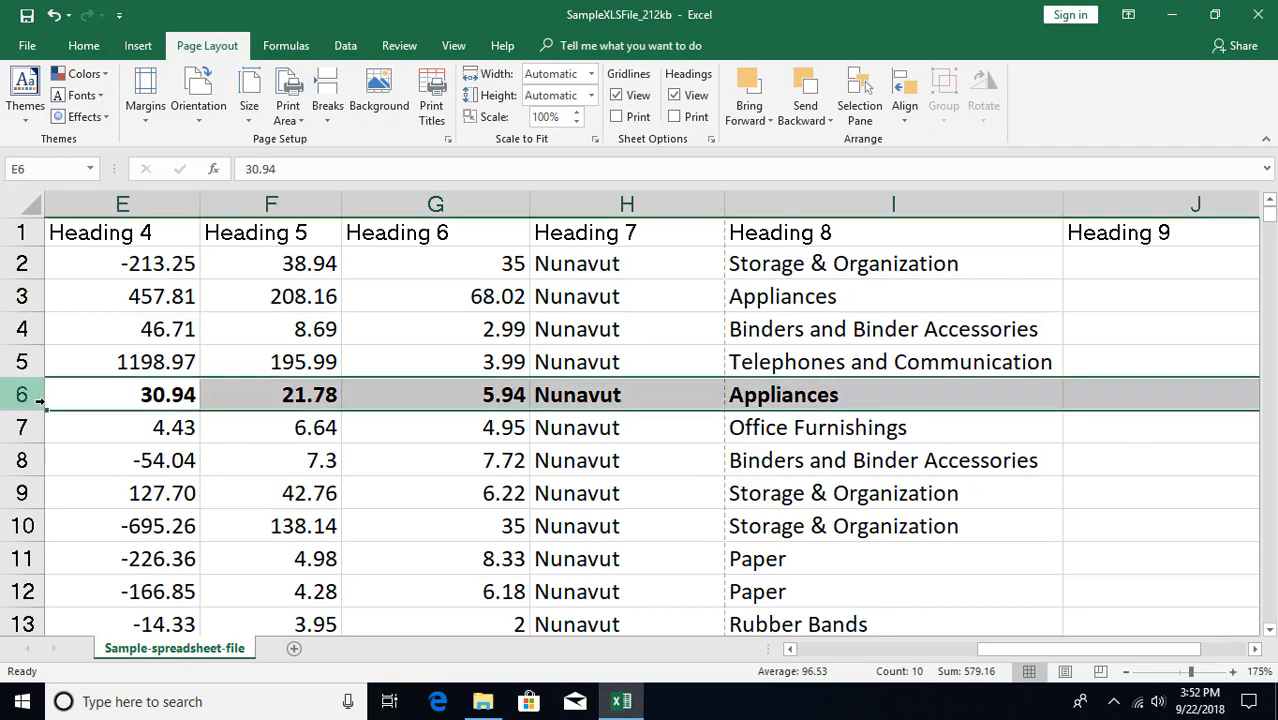
key(ctrl+b)
- Make the heading row 1 bold
key(ctrl+Home)
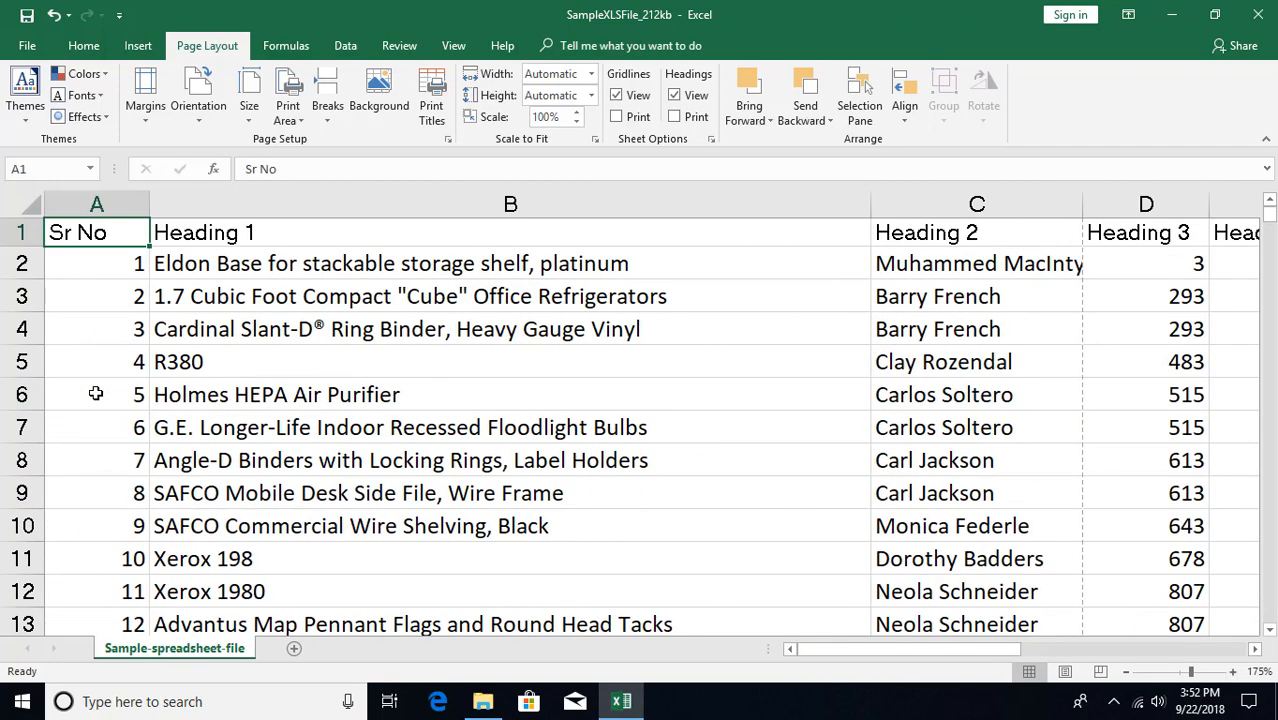
click(32, 238)
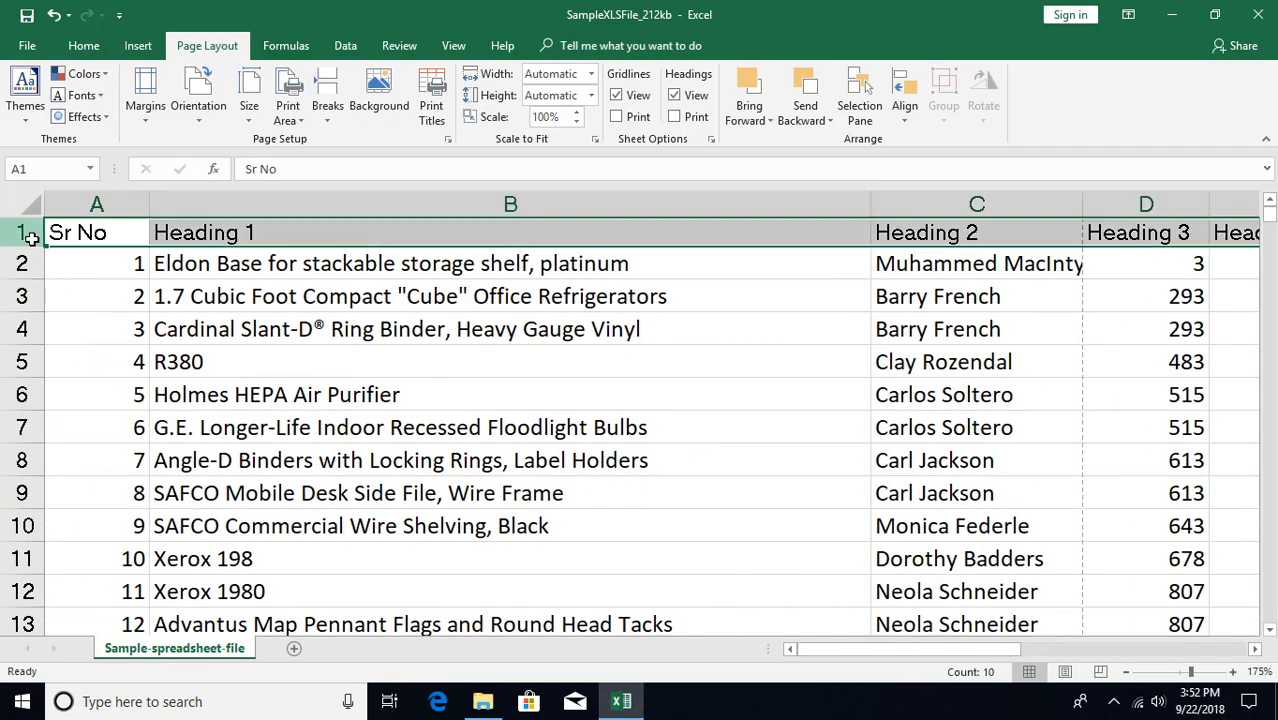
click(235, 318)
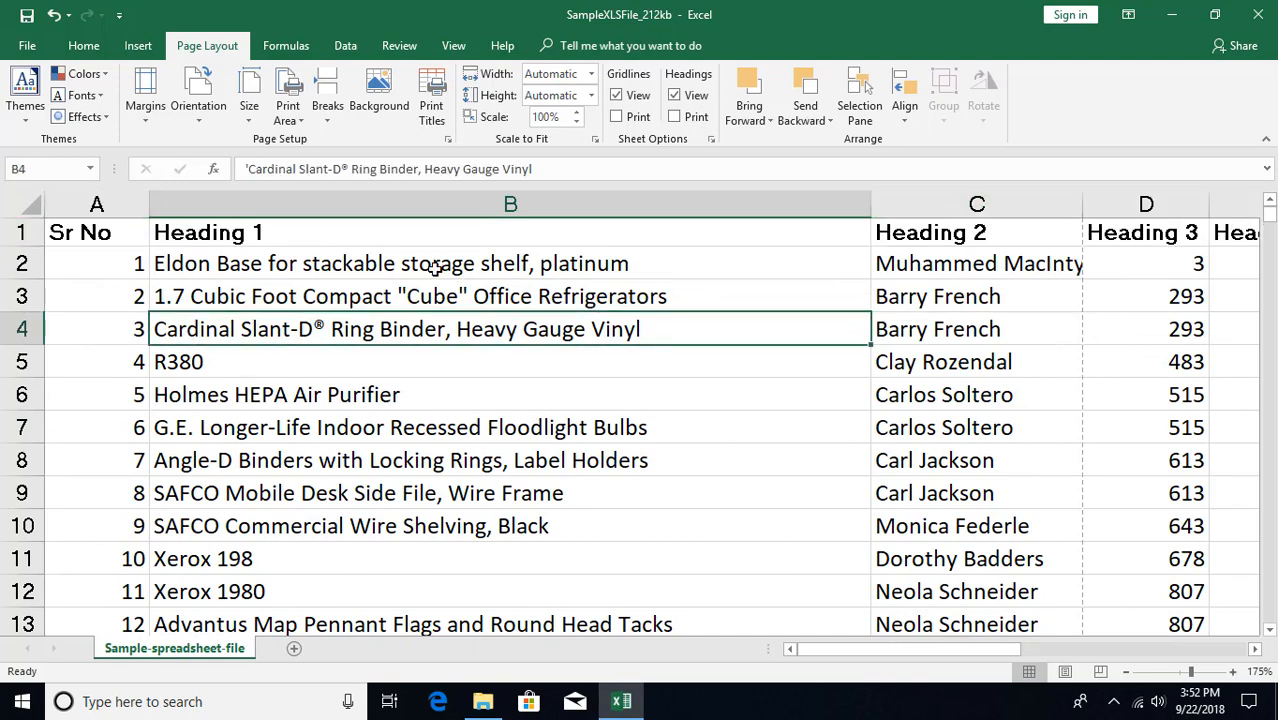
- Set the print titles to repeat row $1:$1 at the top and column $A:$A at the left of each page
click(431, 100)
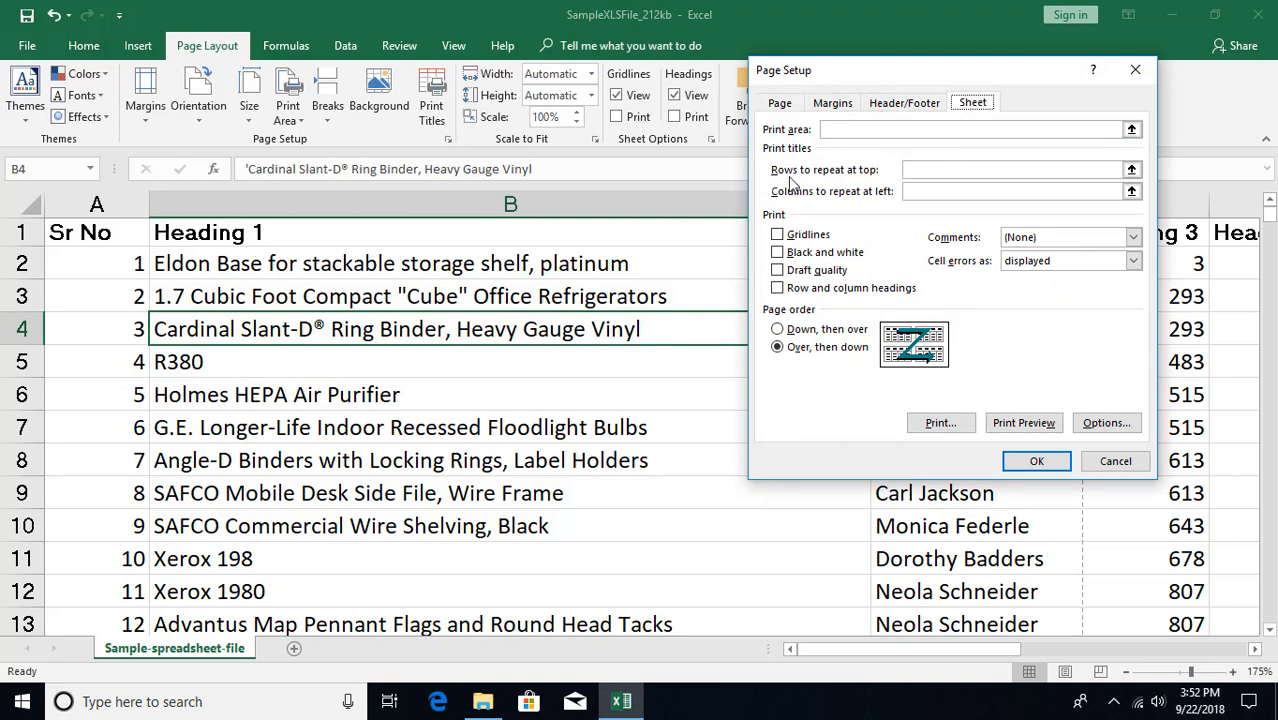
click(936, 170)
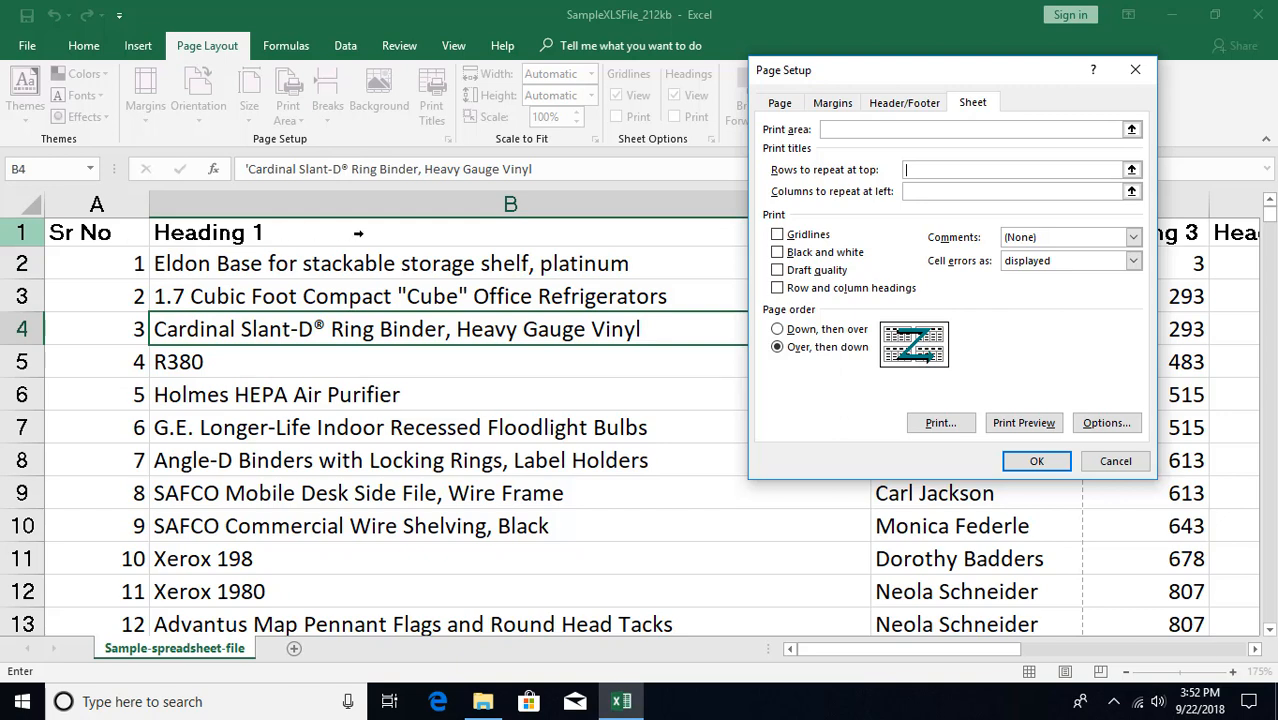
click(280, 236)
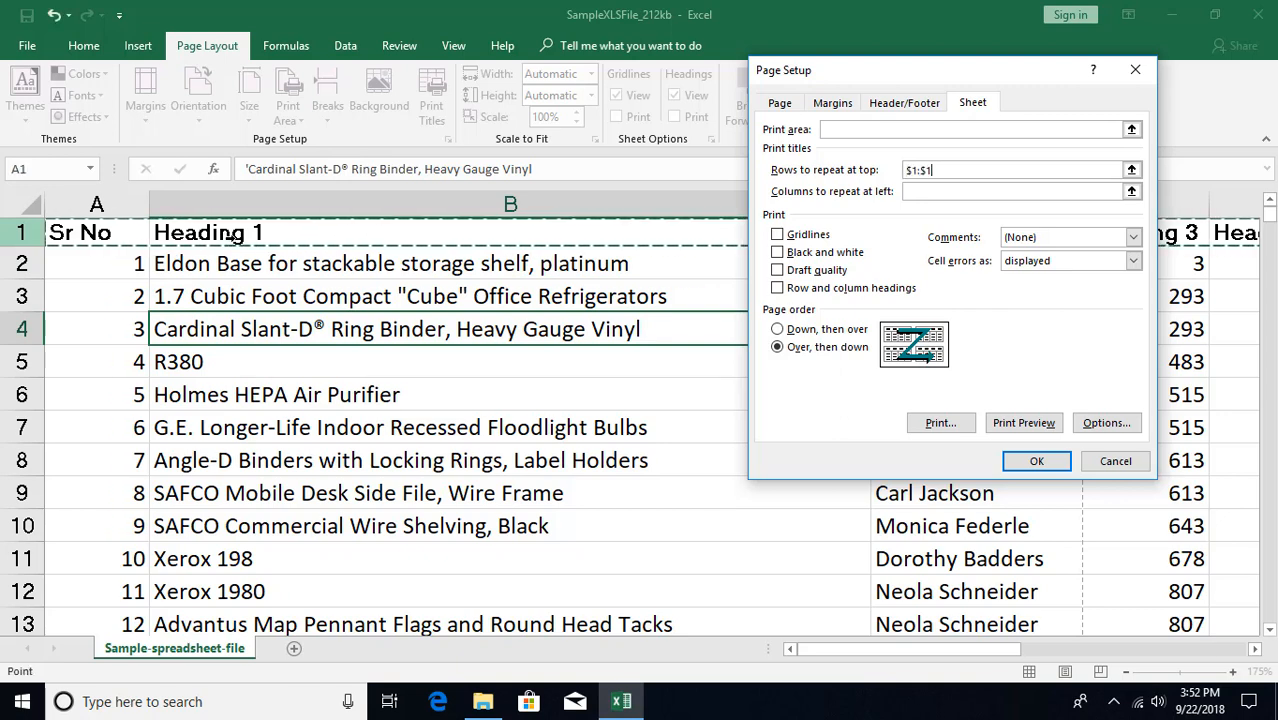
click(928, 192)
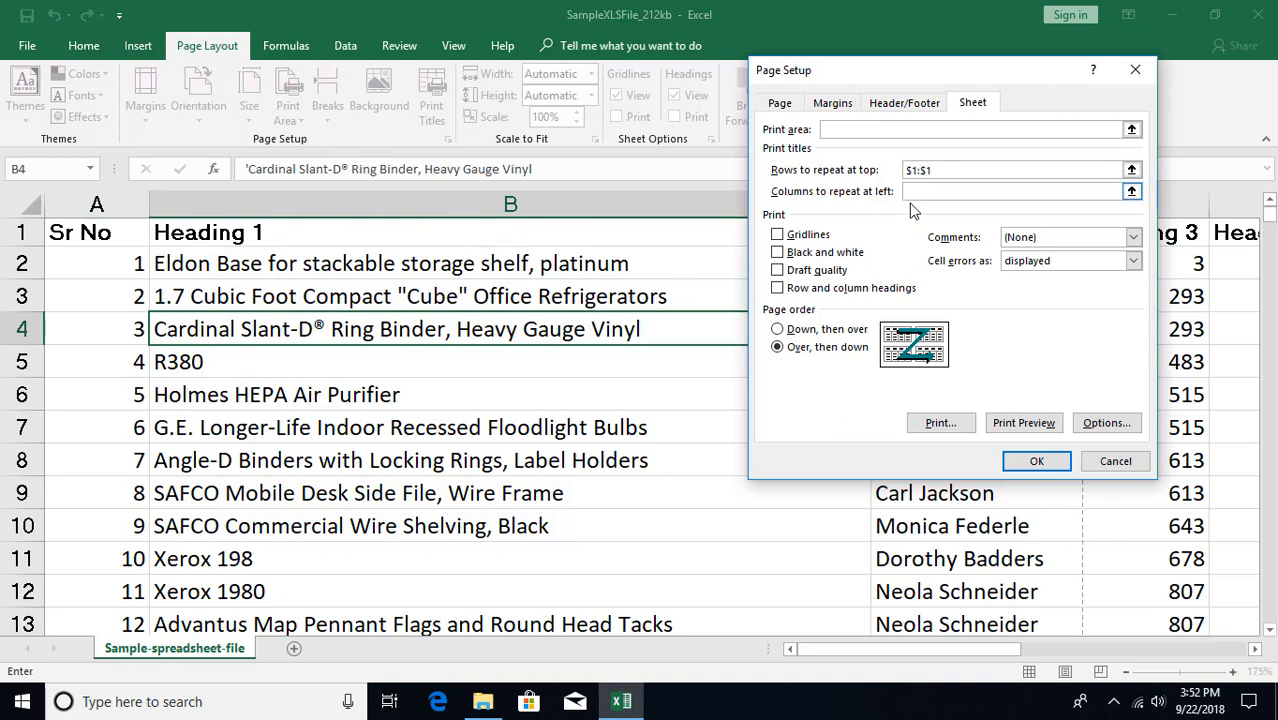
drag(960, 88, 707, 88)
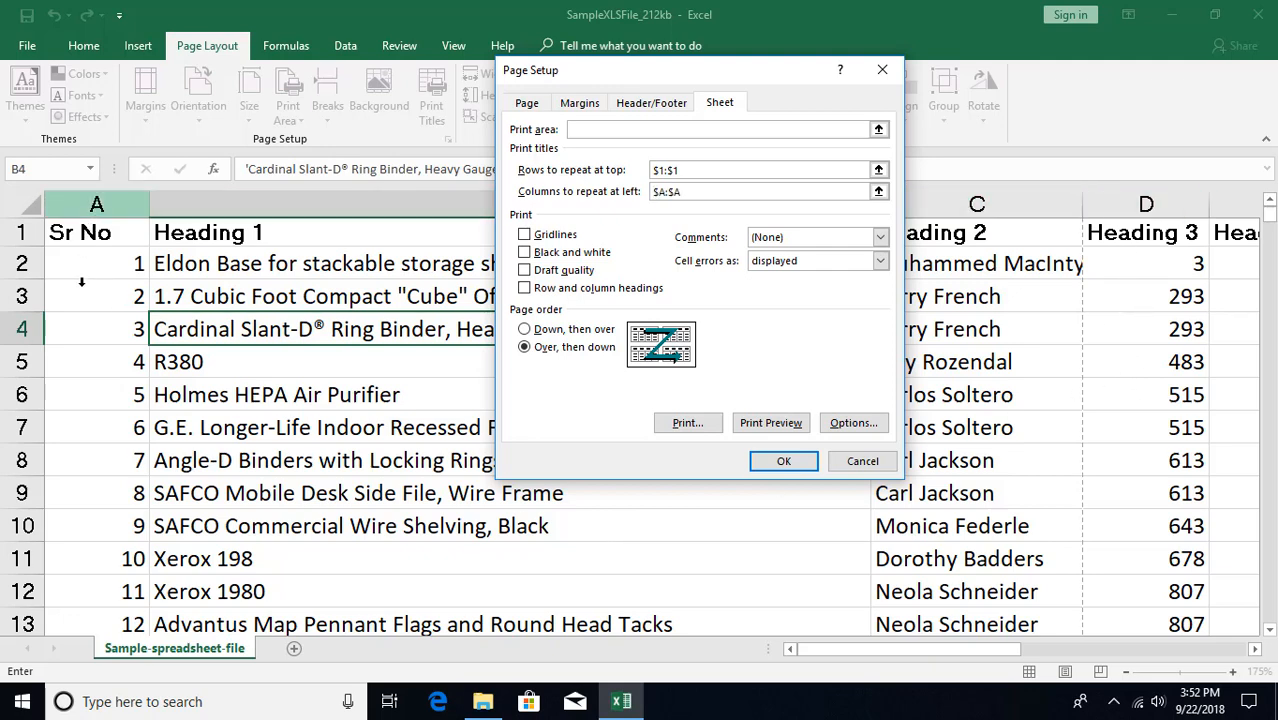
click(683, 172)
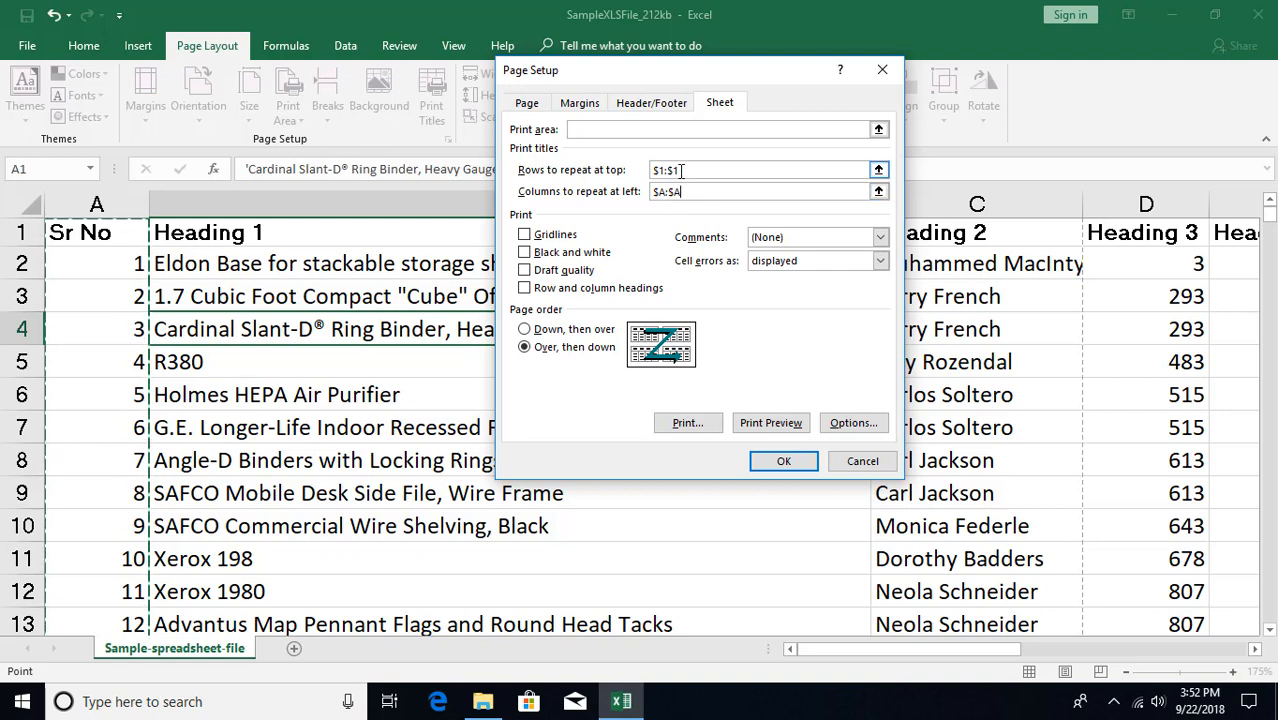
click(800, 464)
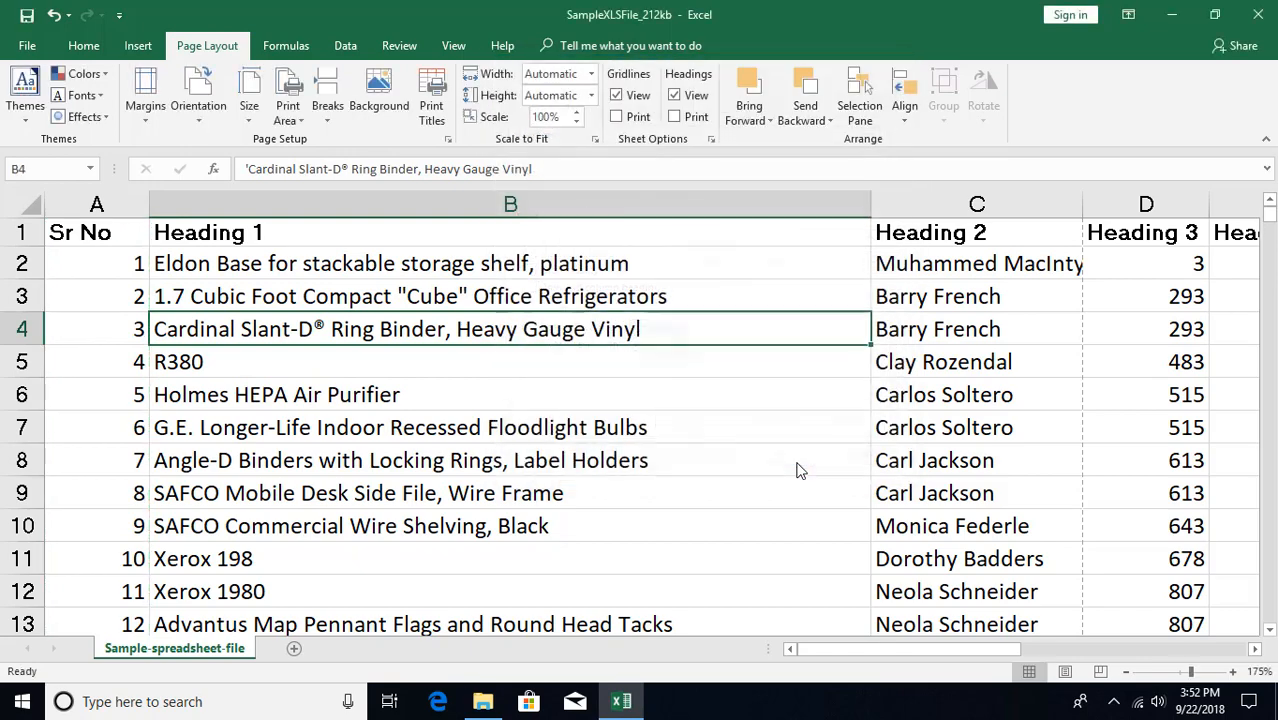
- Switch to Page Layout view and check the repeated heading row and Sr No column on the pages down and across
click(1066, 673)
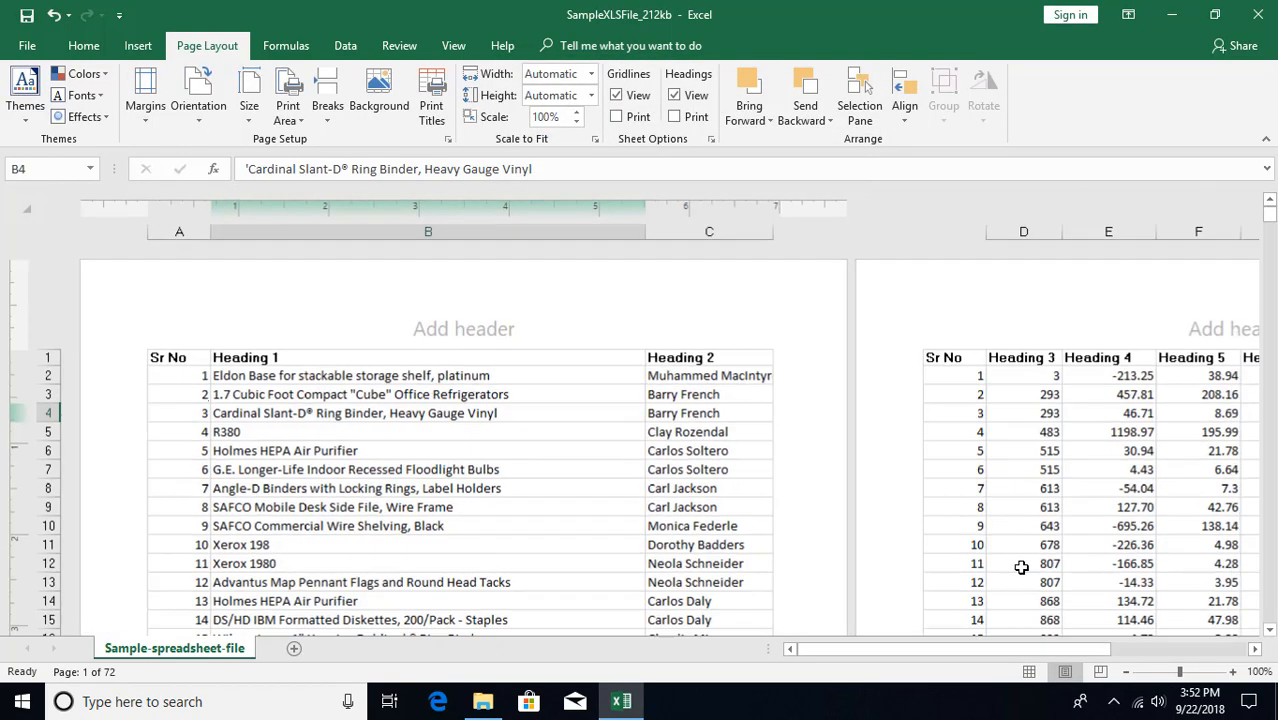
scroll(335, 425, down, 2)
scroll(274, 372, up, 2)
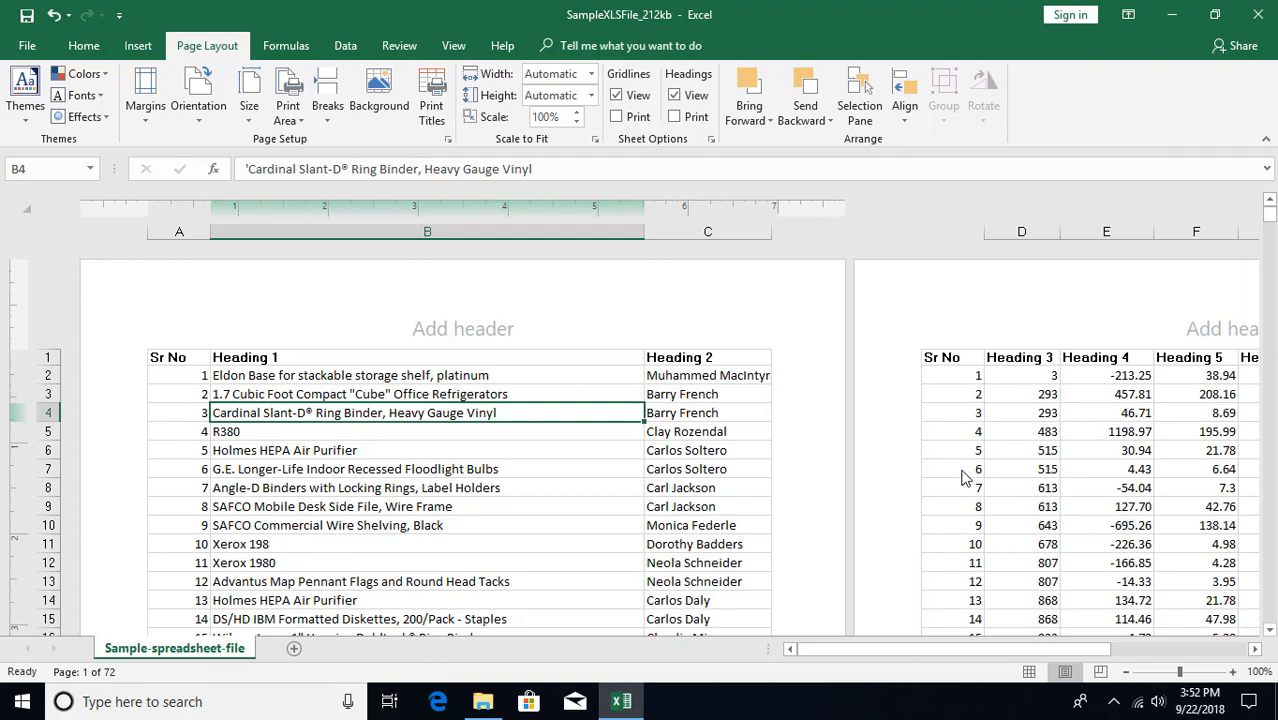
scroll(975, 458, down, 15)
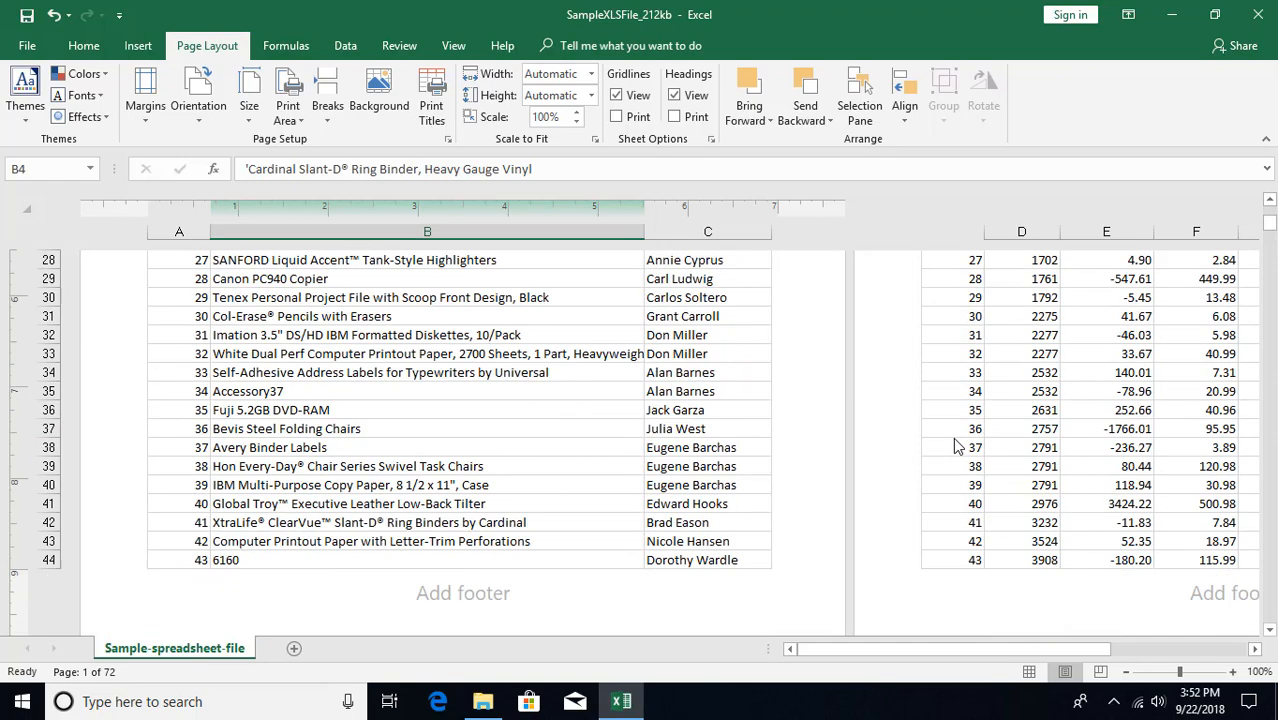
scroll(740, 477, up, 5)
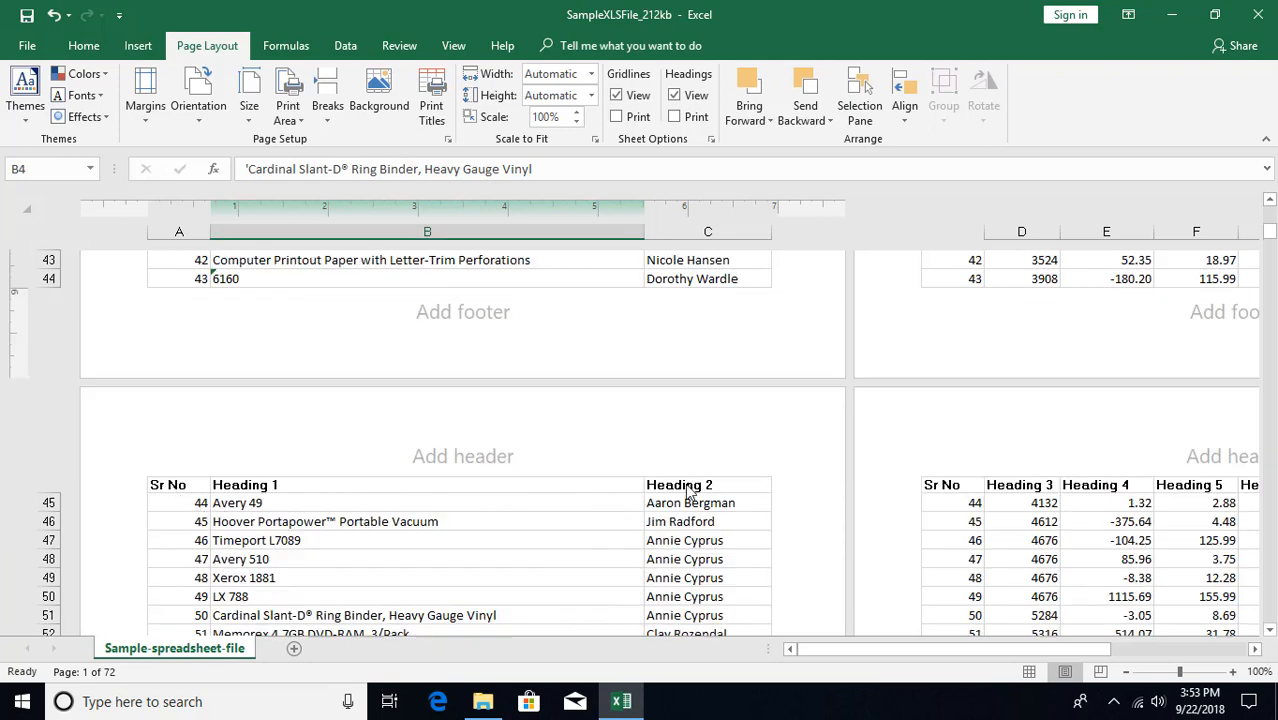
drag(840, 656, 932, 652)
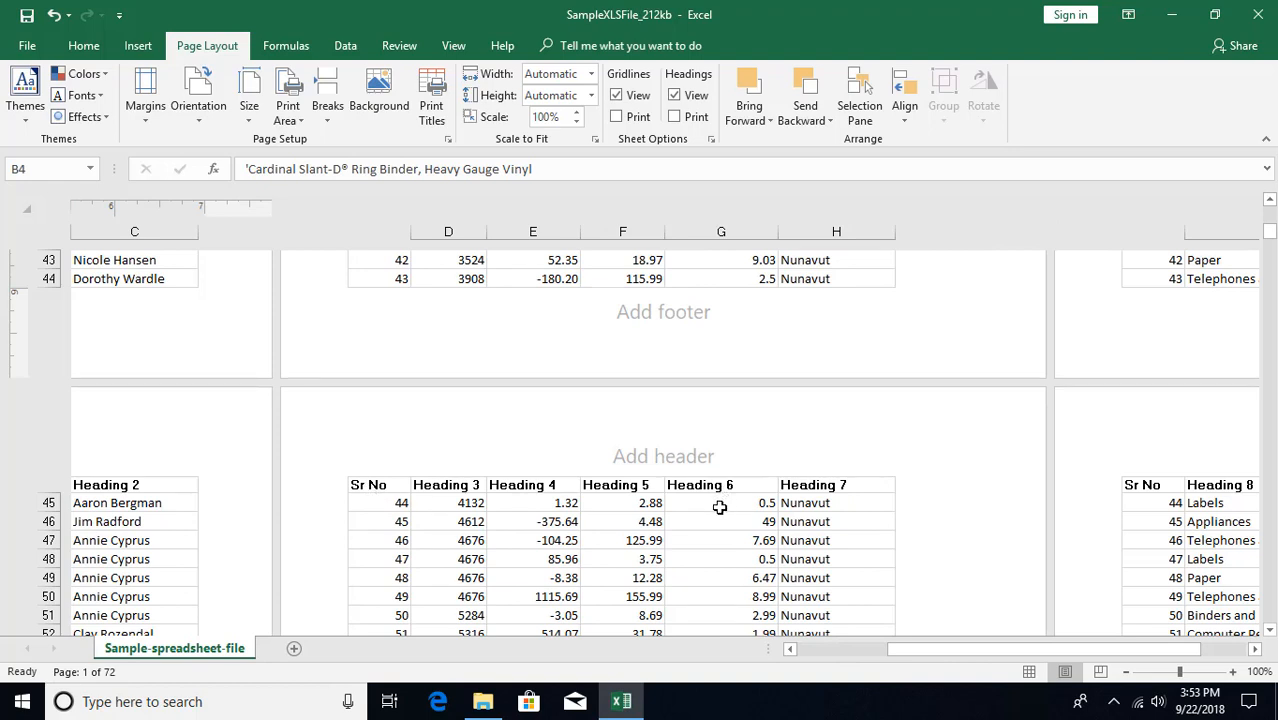
key(ctrl+Home)
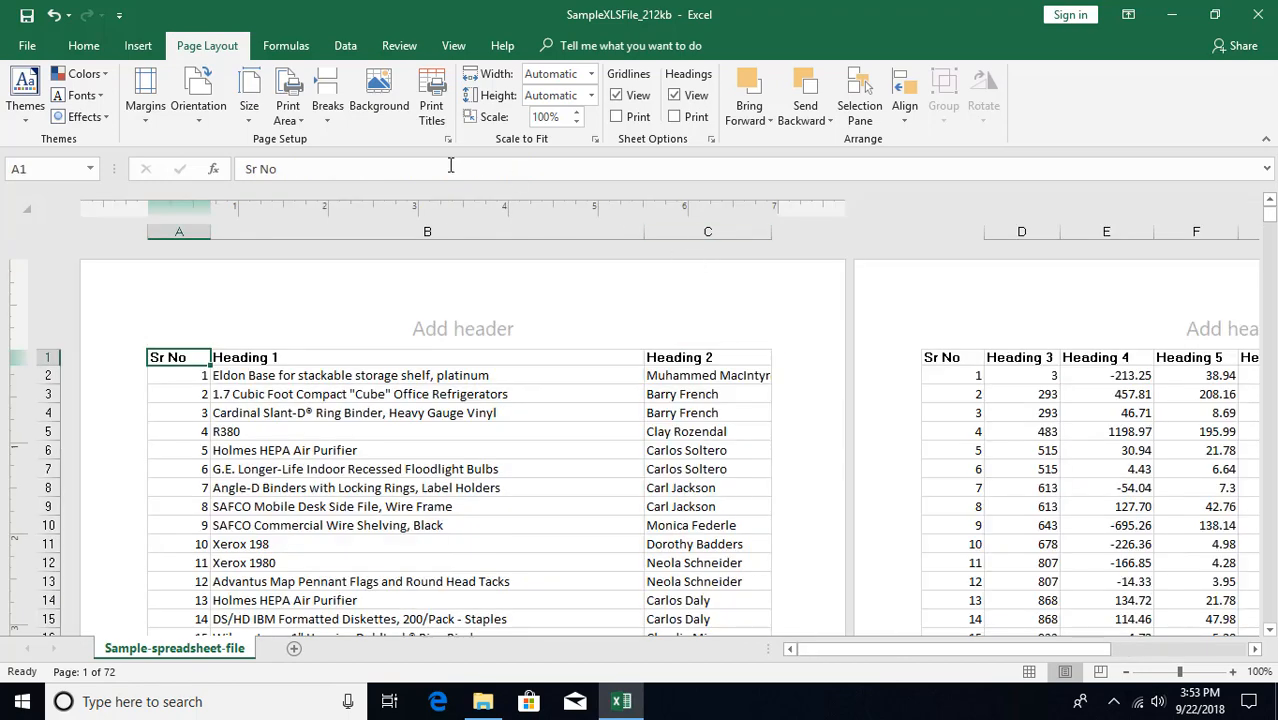